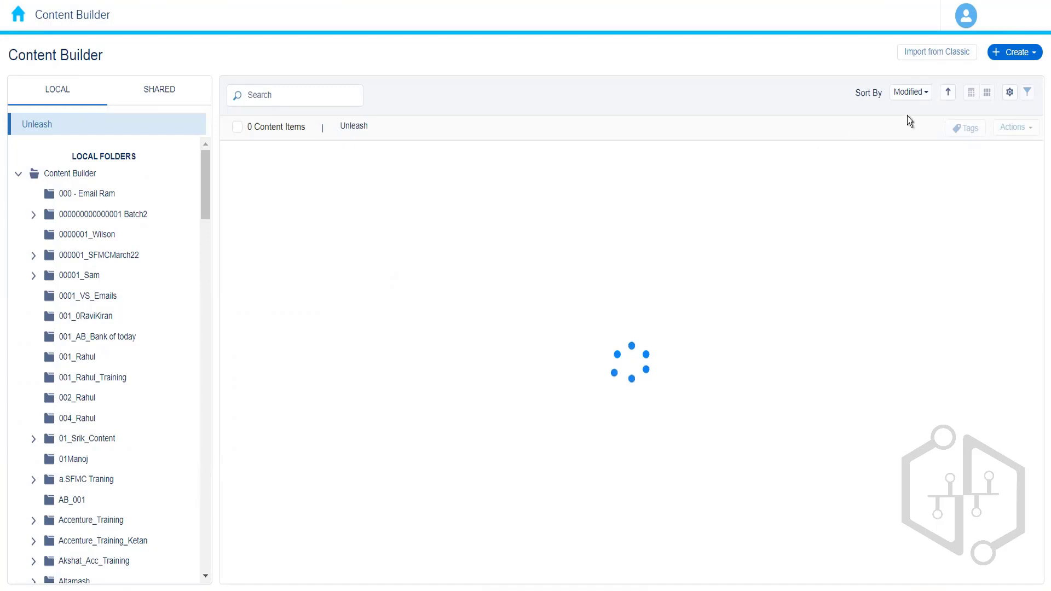
{"action": "left_click", "coordinate": [1035, 57]}
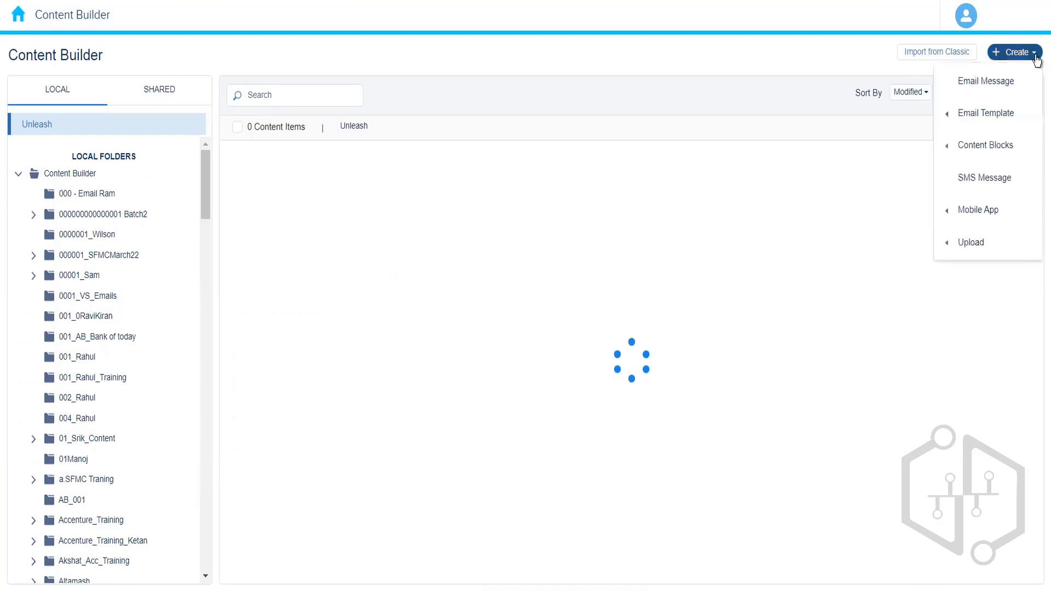
{"action": "mouse_move", "coordinate": [980, 144]}
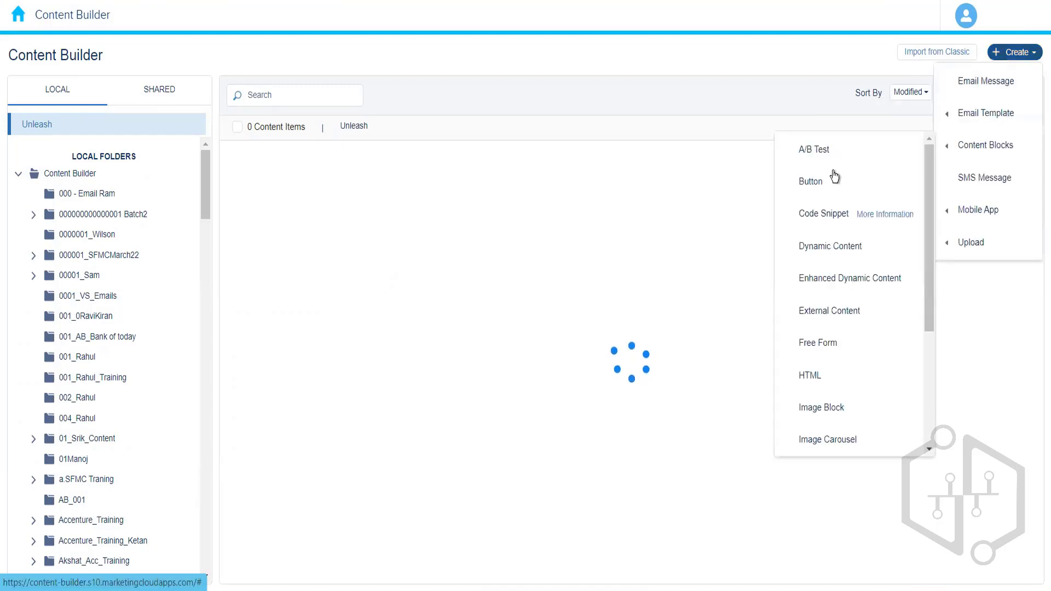
{"action": "left_click_drag", "start_coordinate": [929, 244], "coordinate": [928, 202]}
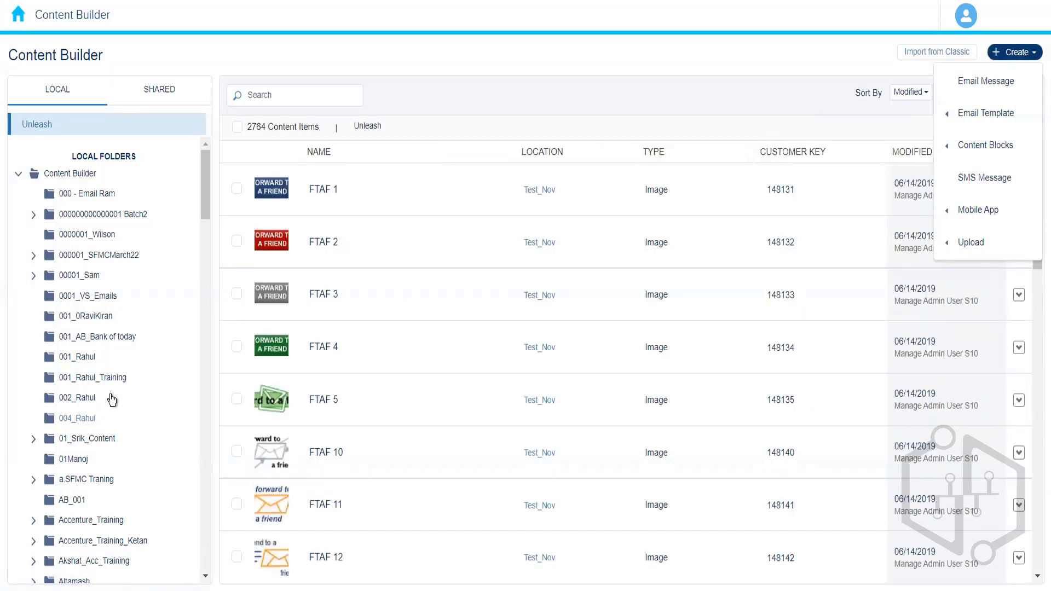
Step: Create a new Button content block inside the 004_Rahul folder
{"action": "left_click", "coordinate": [77, 418]}
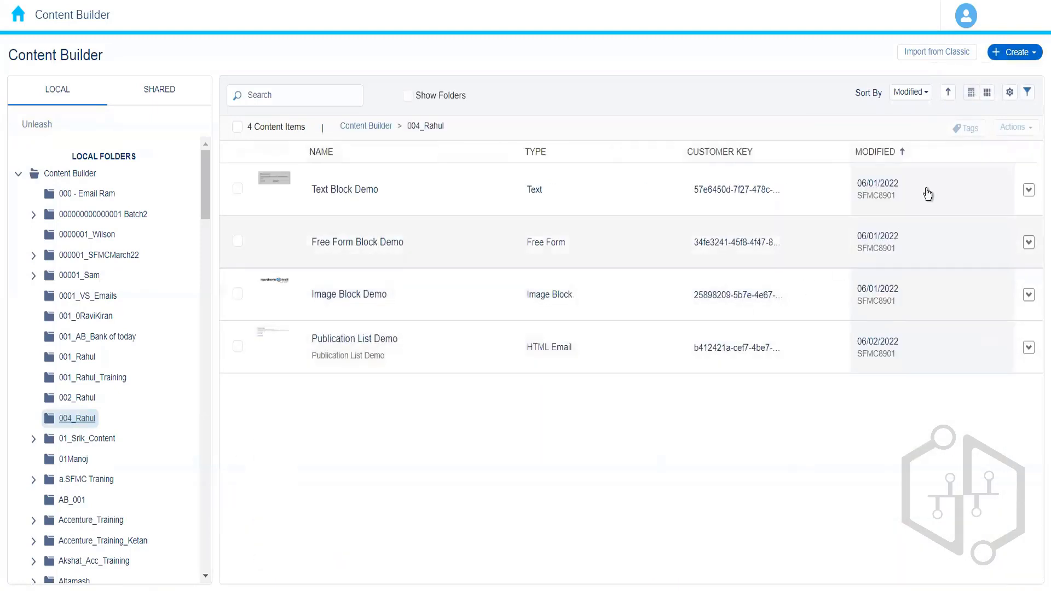
{"action": "left_click", "coordinate": [1025, 52]}
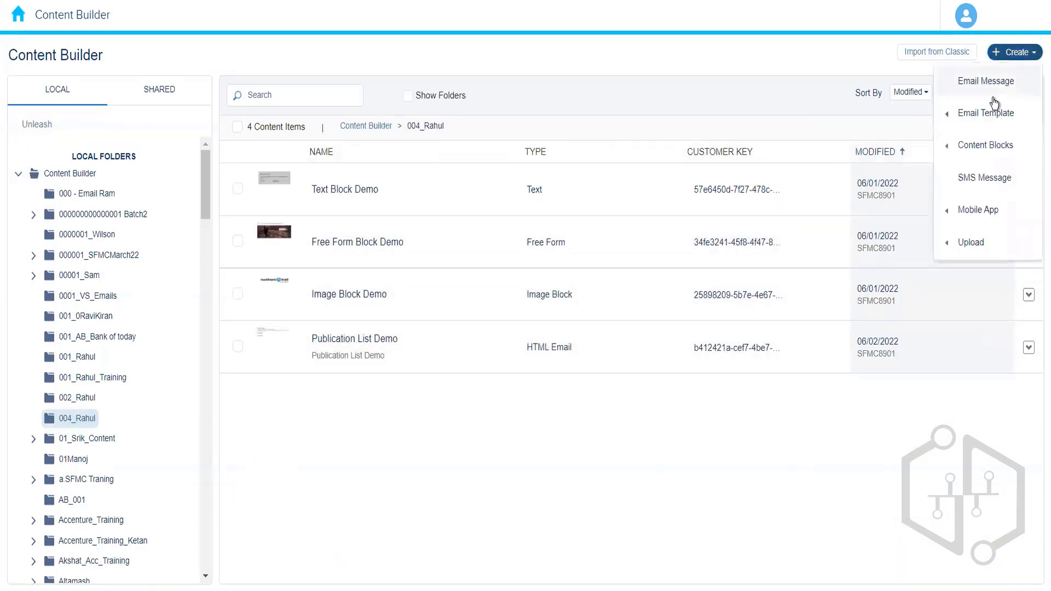
{"action": "mouse_move", "coordinate": [979, 145]}
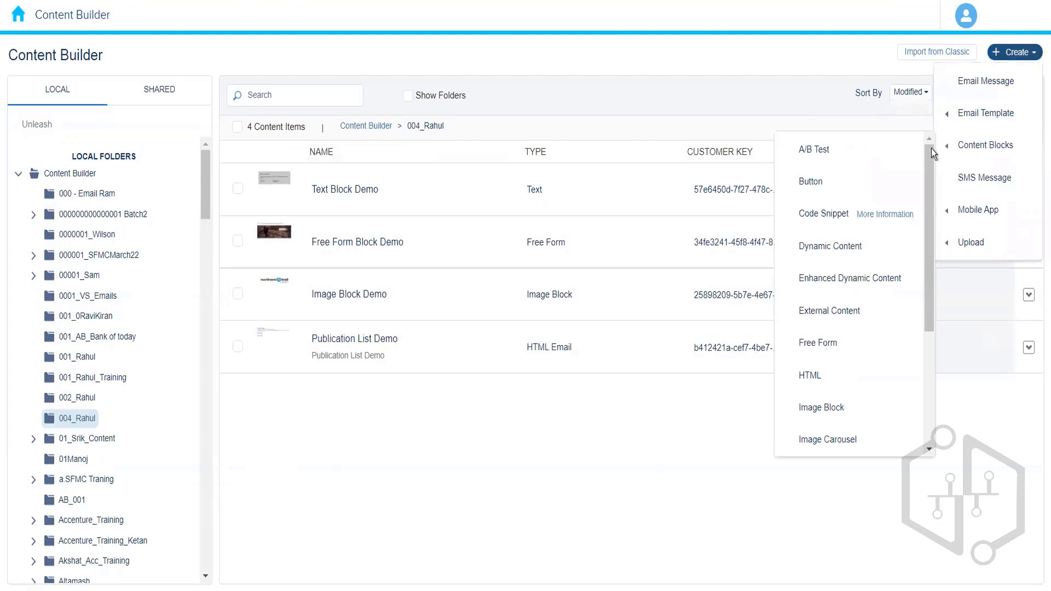
{"action": "left_click", "coordinate": [821, 184]}
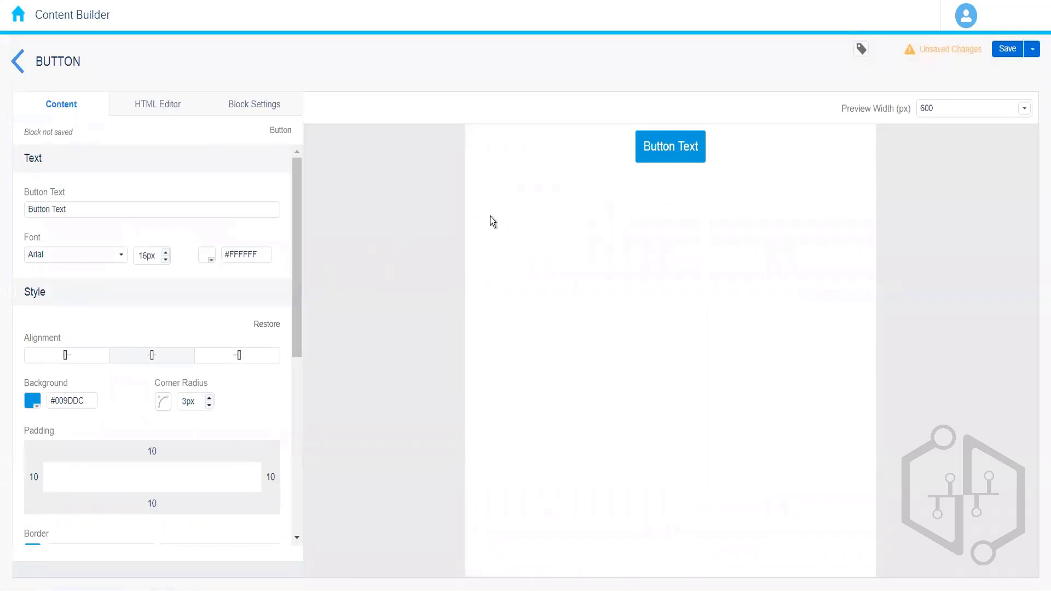
Step: Replace the button text with BUY NOW
{"action": "left_click", "coordinate": [98, 206]}
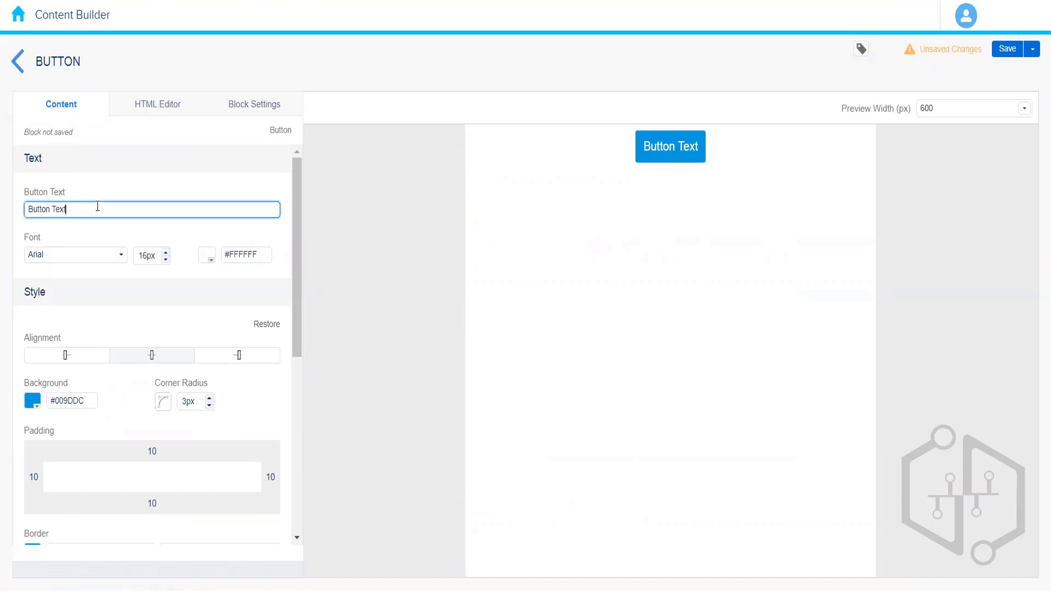
{"action": "key", "text": "BackSpace"}
{"action": "key", "text": "BackSpace"}
{"action": "key", "text": "BackSpace"}
{"action": "key", "text": "BackSpace"}
{"action": "key", "text": "BackSpace"}
{"action": "key", "text": "BackSpace"}
{"action": "key", "text": "BackSpace"}
{"action": "key", "text": "BackSpace"}
{"action": "key", "text": "BackSpace"}
{"action": "key", "text": "BackSpace"}
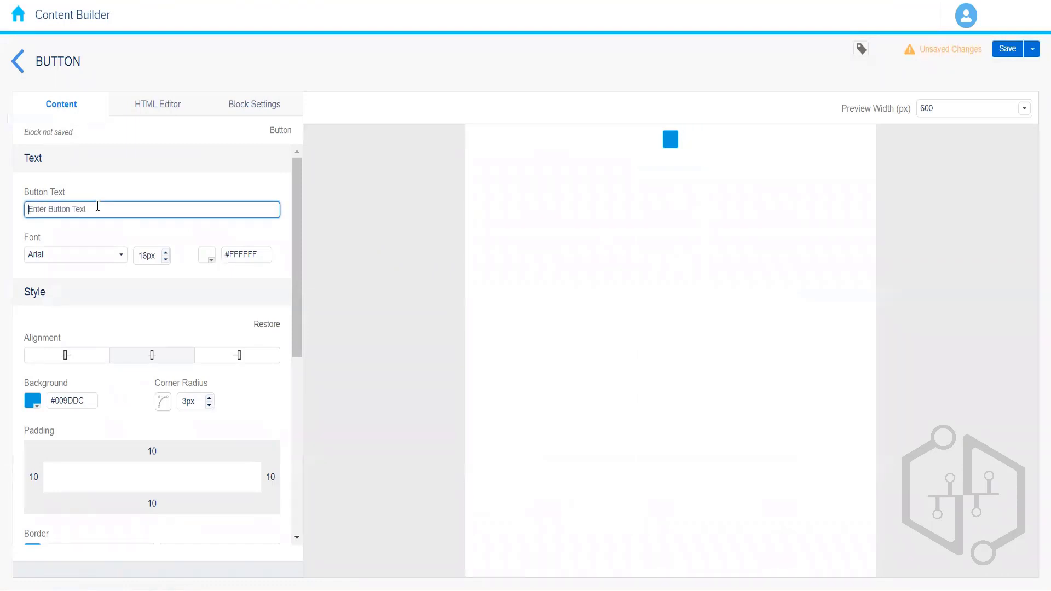
{"action": "type", "text": "BUY NW"}
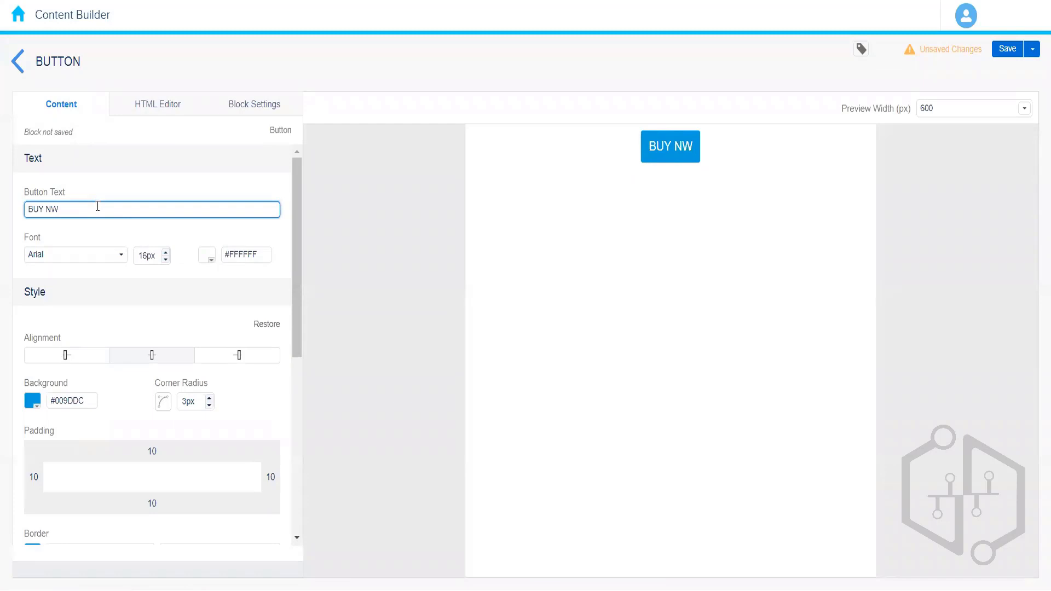
{"action": "key", "text": "BackSpace"}
{"action": "type", "text": "OW"}
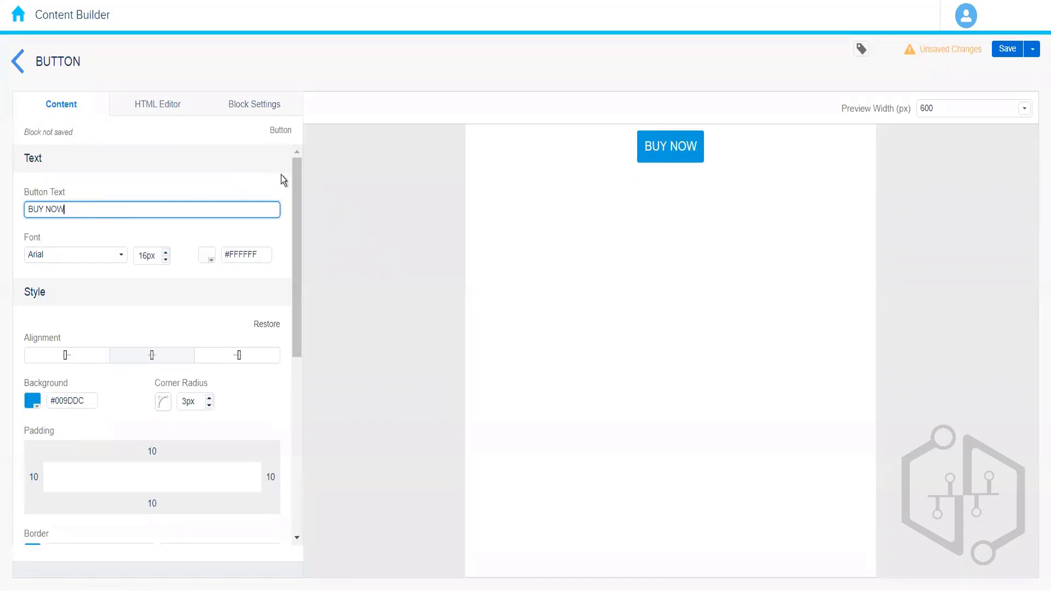
{"action": "scroll", "coordinate": [290, 273], "scroll_direction": "down", "scroll_amount": 3}
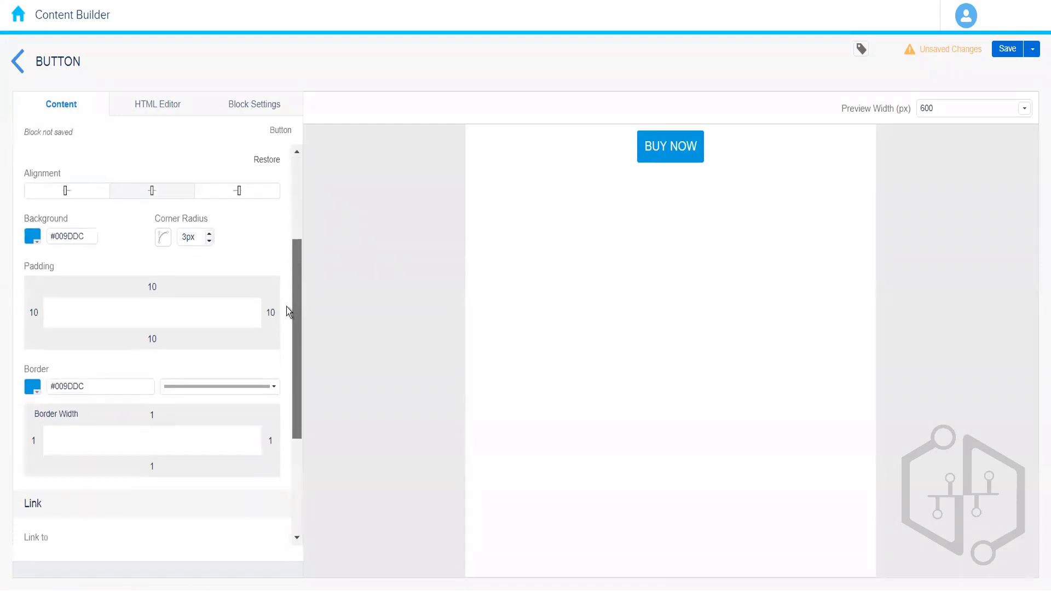
{"action": "scroll", "coordinate": [295, 257], "scroll_direction": "up", "scroll_amount": 3}
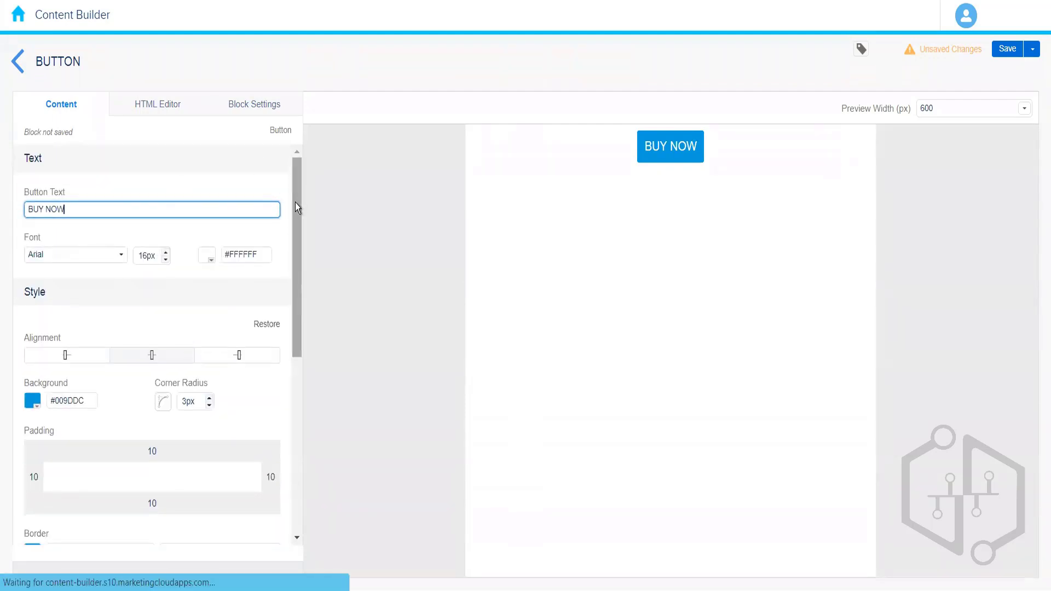
{"action": "left_click_drag", "start_coordinate": [294, 204], "coordinate": [295, 219]}
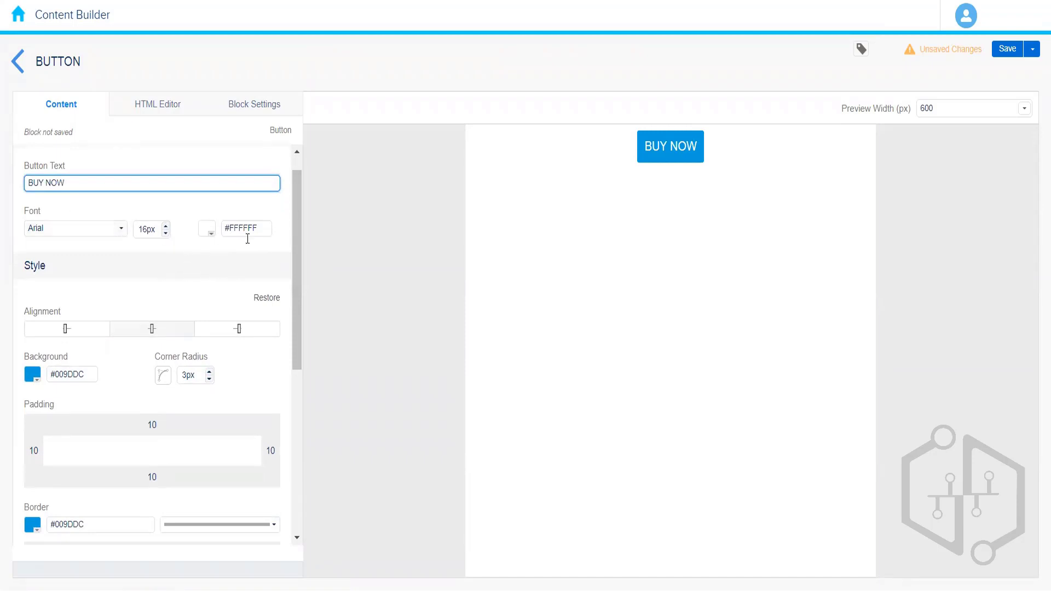
{"action": "left_click_drag", "start_coordinate": [294, 295], "coordinate": [293, 325]}
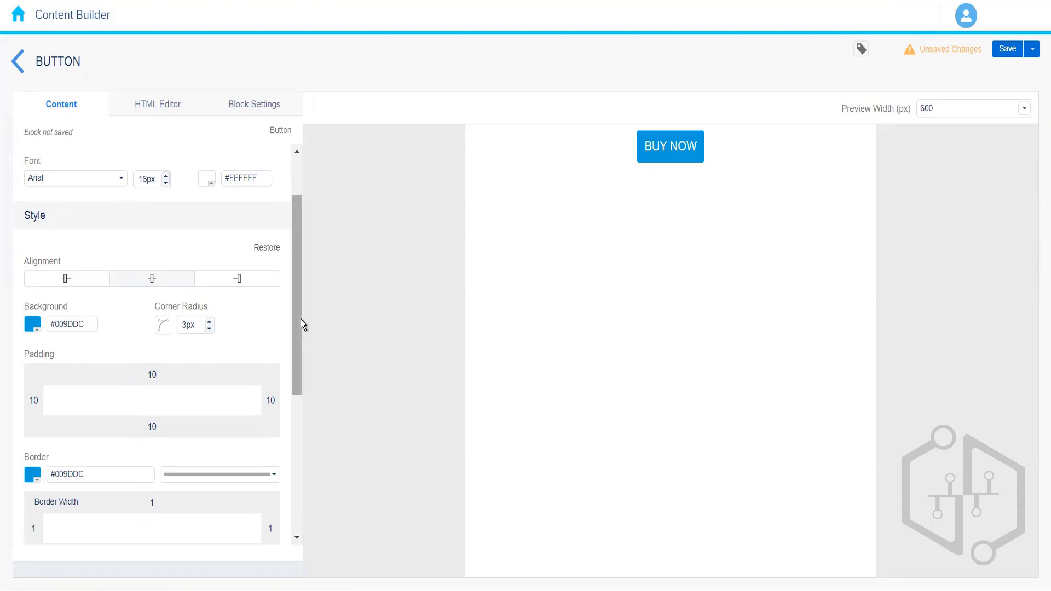
{"action": "left_click_drag", "start_coordinate": [300, 323], "coordinate": [295, 497]}
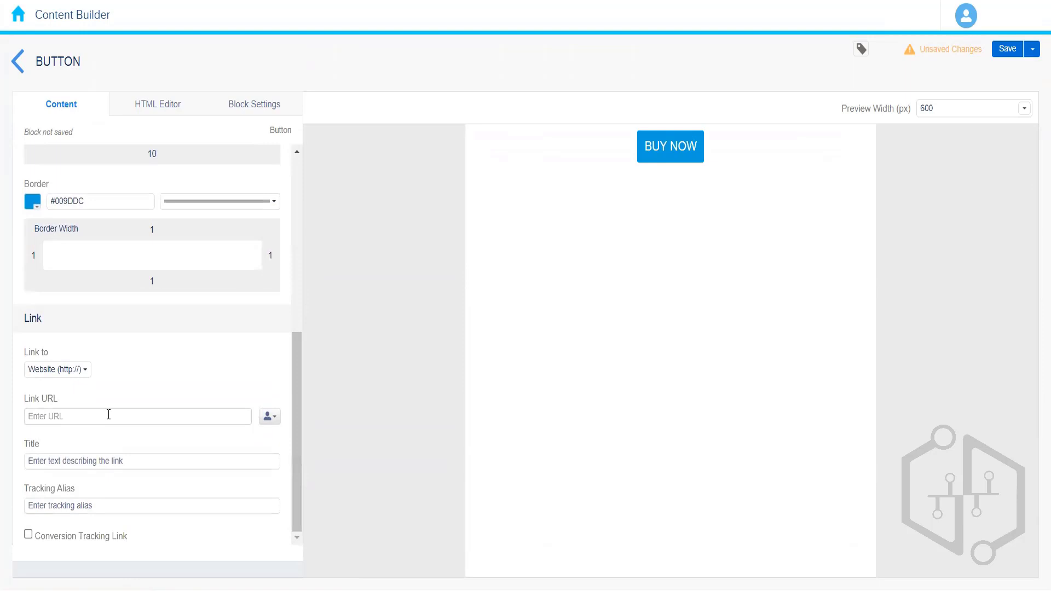
{"action": "left_click", "coordinate": [66, 417]}
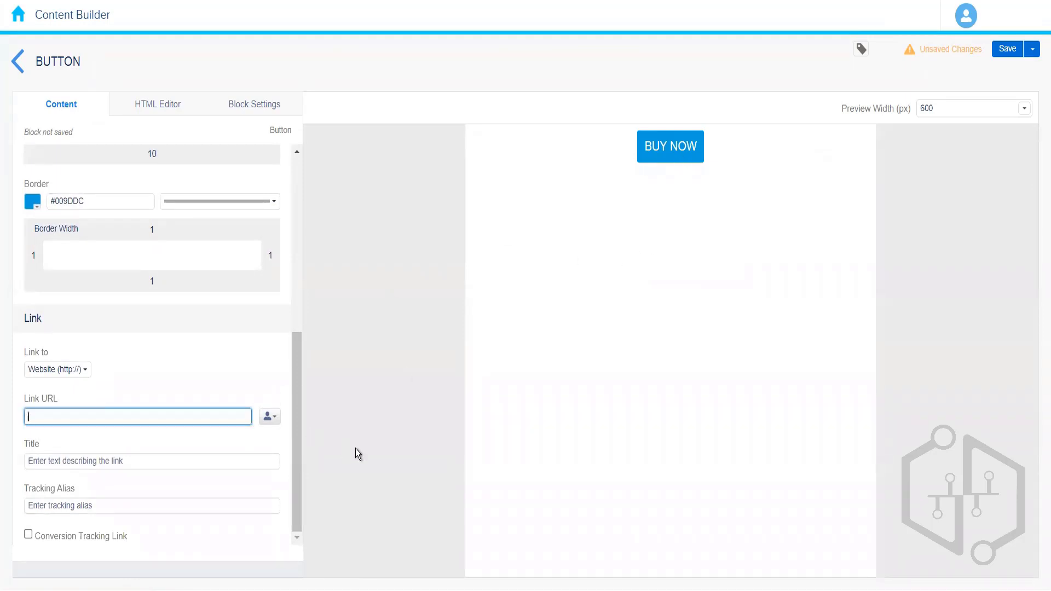
{"action": "type", "text": "www.google.com"}
{"action": "left_click", "coordinate": [237, 386]}
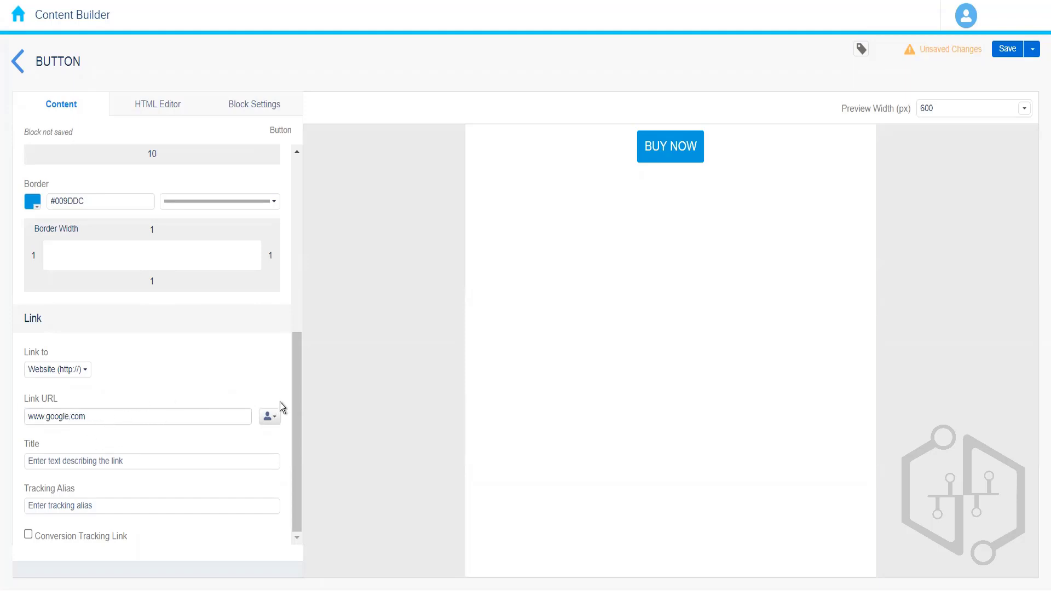
Step: Review the button's generated HTML code in the HTML editor
{"action": "left_click_drag", "start_coordinate": [295, 409], "coordinate": [149, 111]}
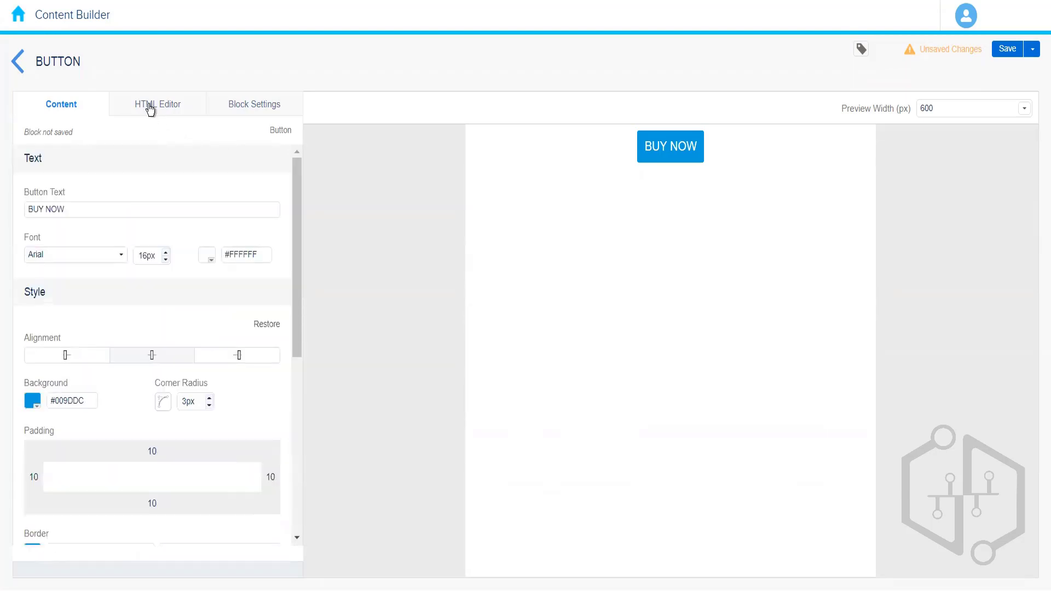
{"action": "left_click", "coordinate": [150, 110]}
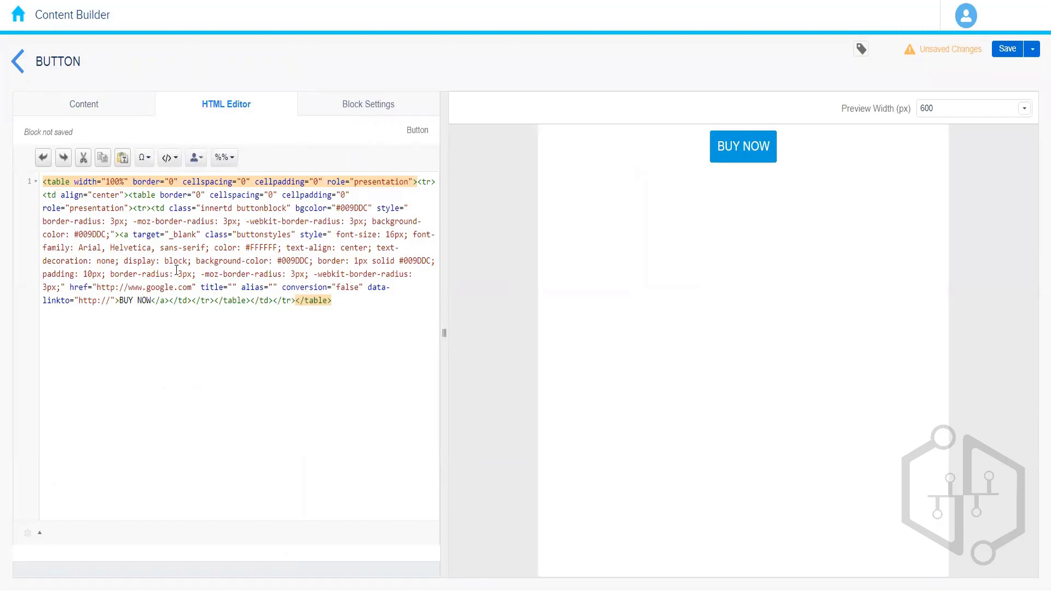
{"action": "left_click", "coordinate": [117, 109]}
{"action": "left_click", "coordinate": [169, 109]}
Step: Set the block background color in Block Settings to light grey #E4E4E4
{"action": "left_click", "coordinate": [364, 114]}
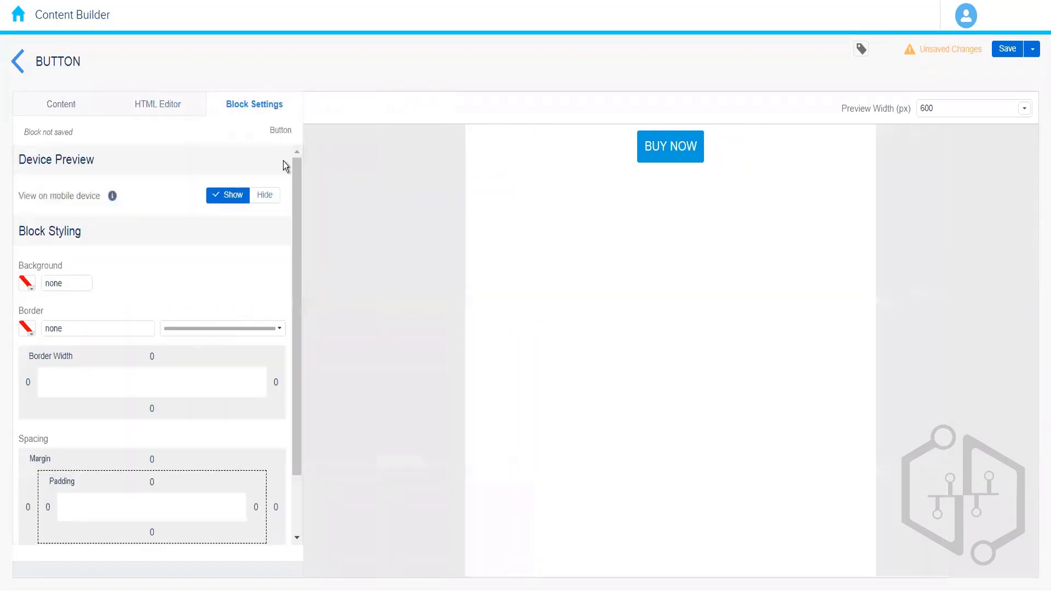
{"action": "left_click_drag", "start_coordinate": [294, 211], "coordinate": [298, 146]}
{"action": "left_click", "coordinate": [28, 284]}
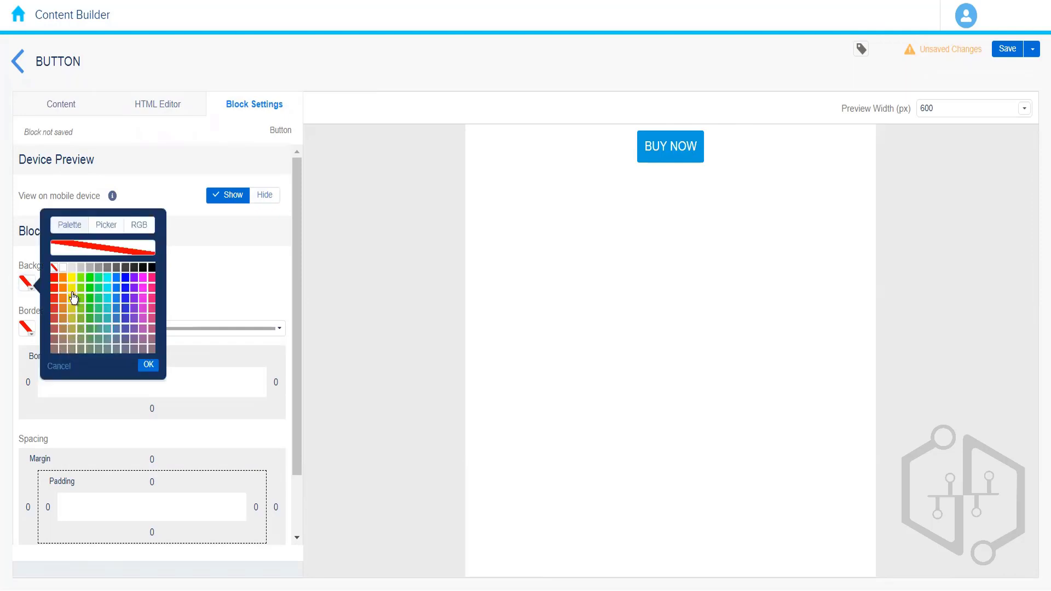
{"action": "left_click", "coordinate": [71, 268]}
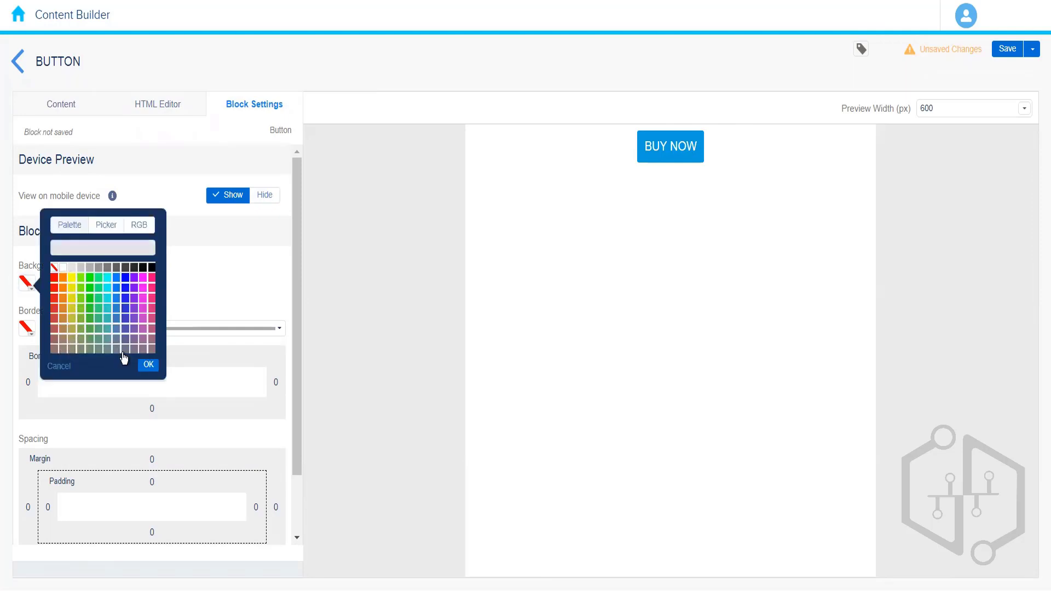
{"action": "left_click", "coordinate": [148, 364]}
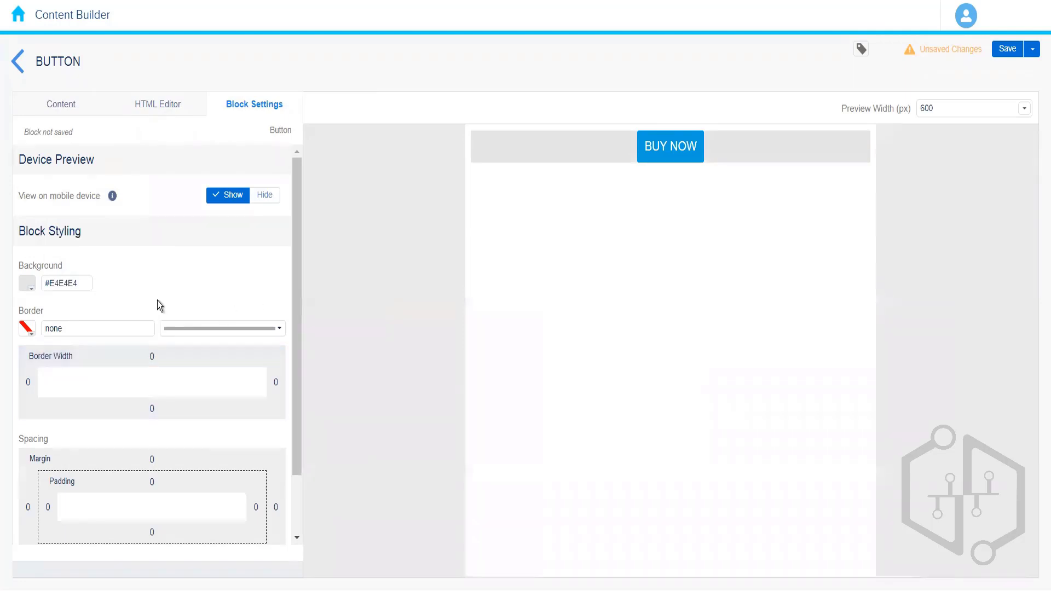
Step: Reset the block background color to none
{"action": "left_click", "coordinate": [25, 283]}
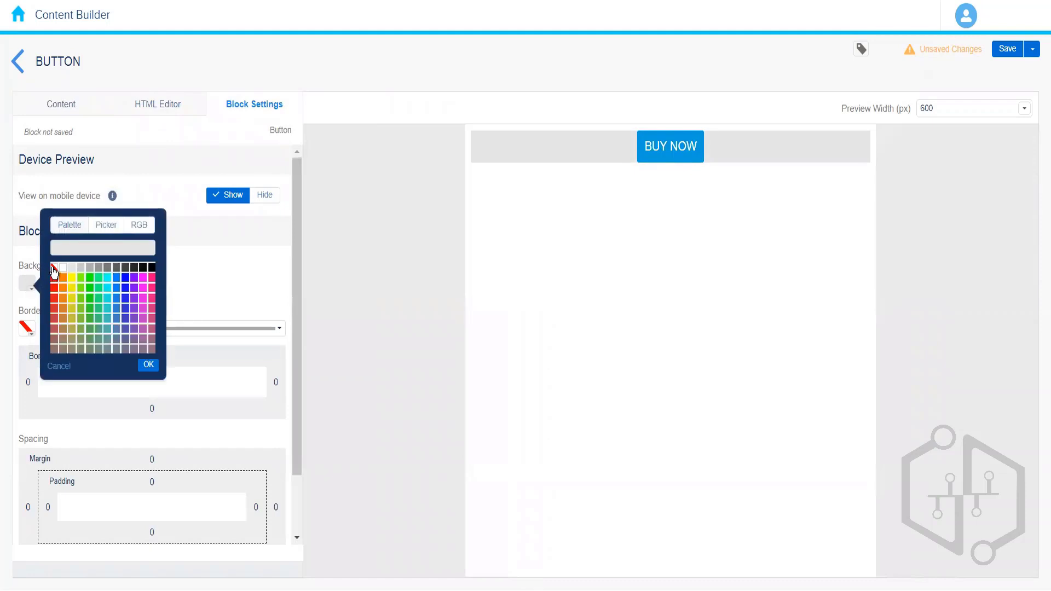
{"action": "left_click", "coordinate": [54, 268]}
{"action": "left_click", "coordinate": [147, 365]}
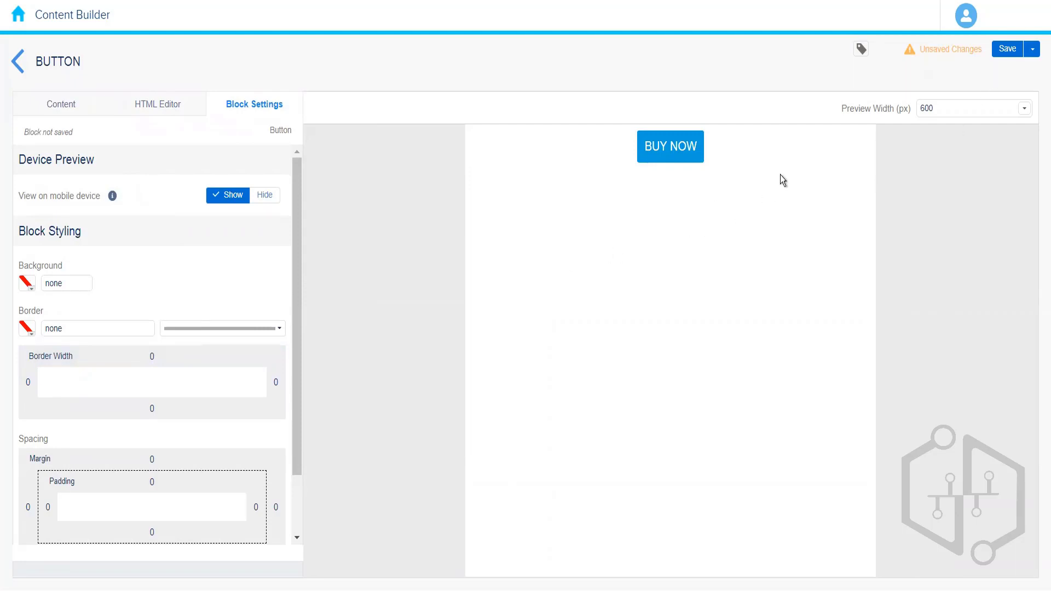
Step: Save the button block with the name Button Block
{"action": "left_click", "coordinate": [1005, 49]}
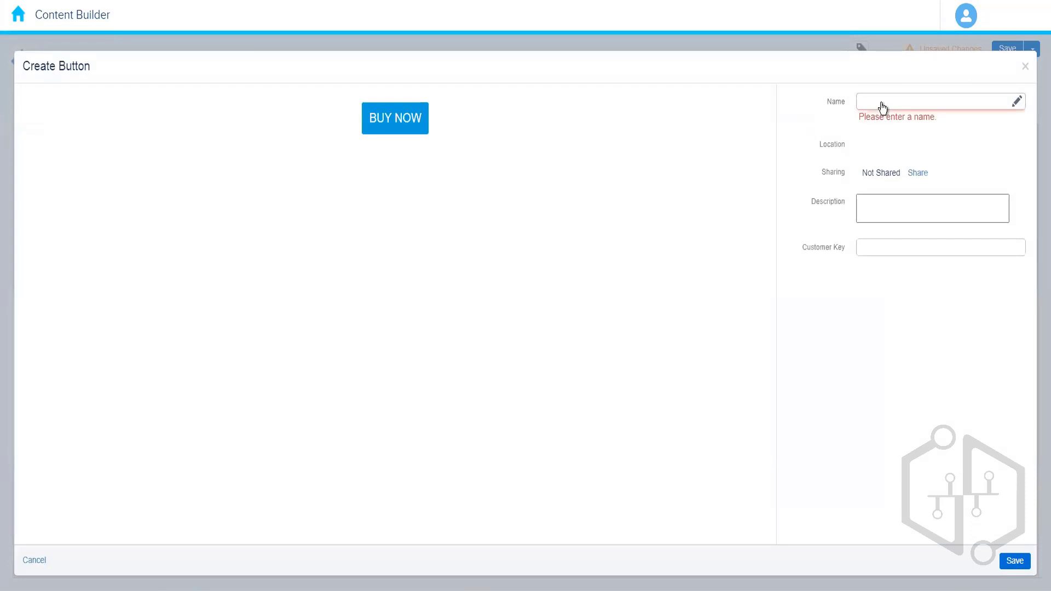
{"action": "left_click", "coordinate": [882, 107]}
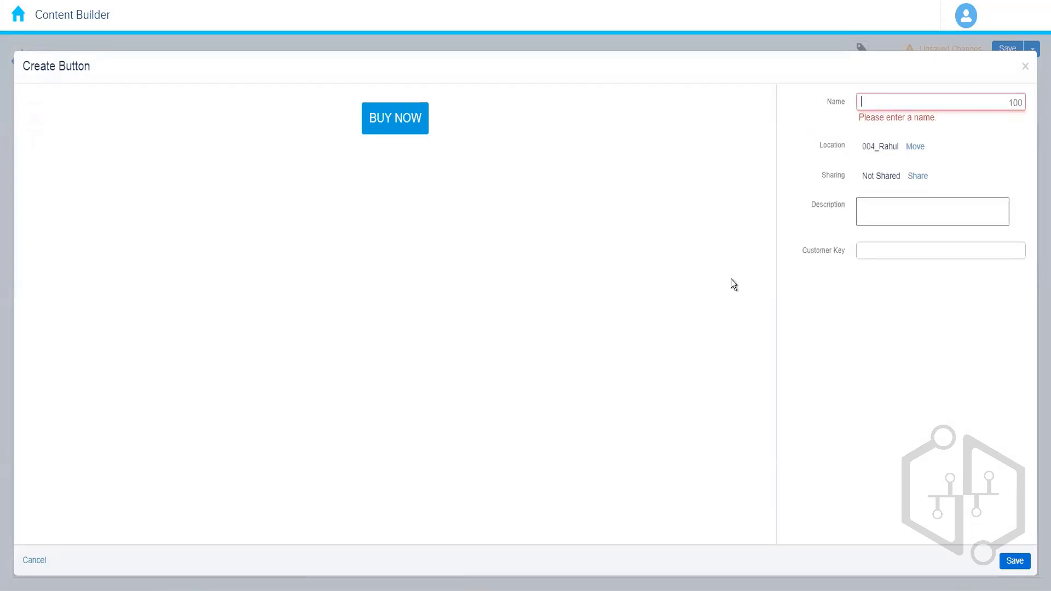
{"action": "type", "text": "Button Block"}
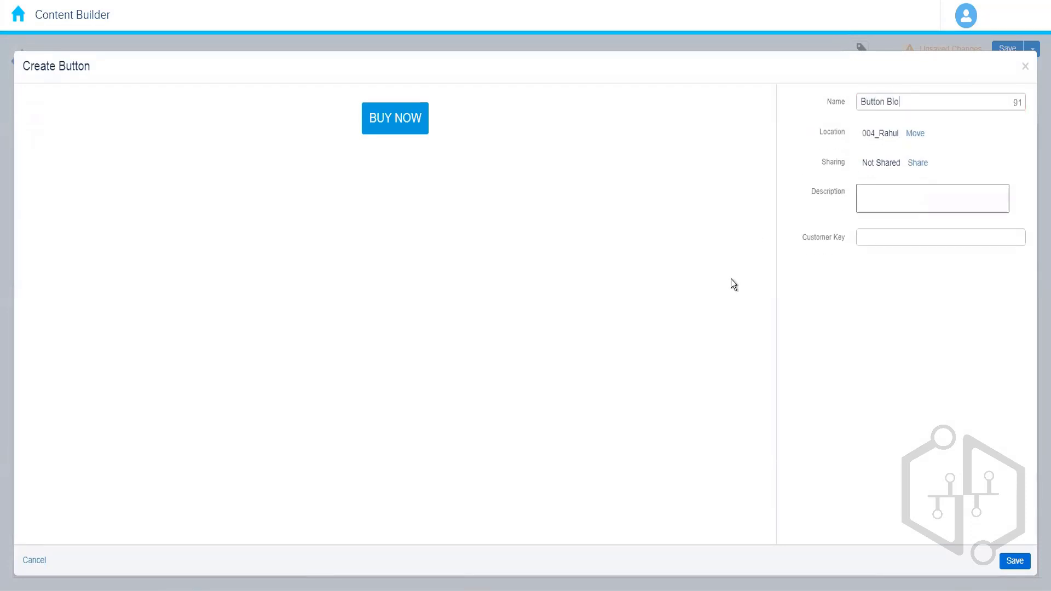
{"action": "left_click", "coordinate": [911, 329]}
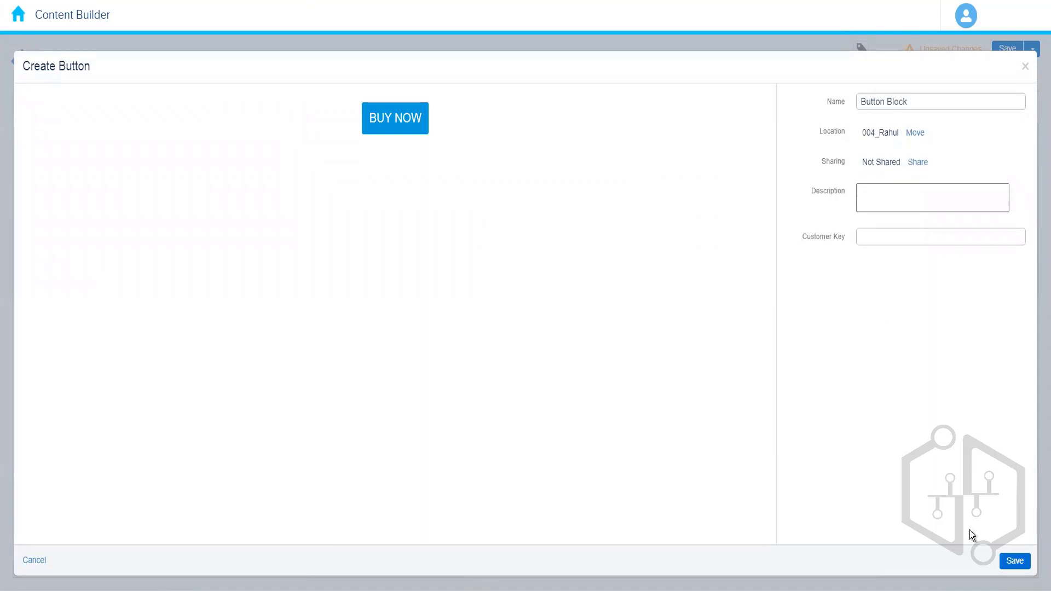
{"action": "left_click", "coordinate": [1013, 560]}
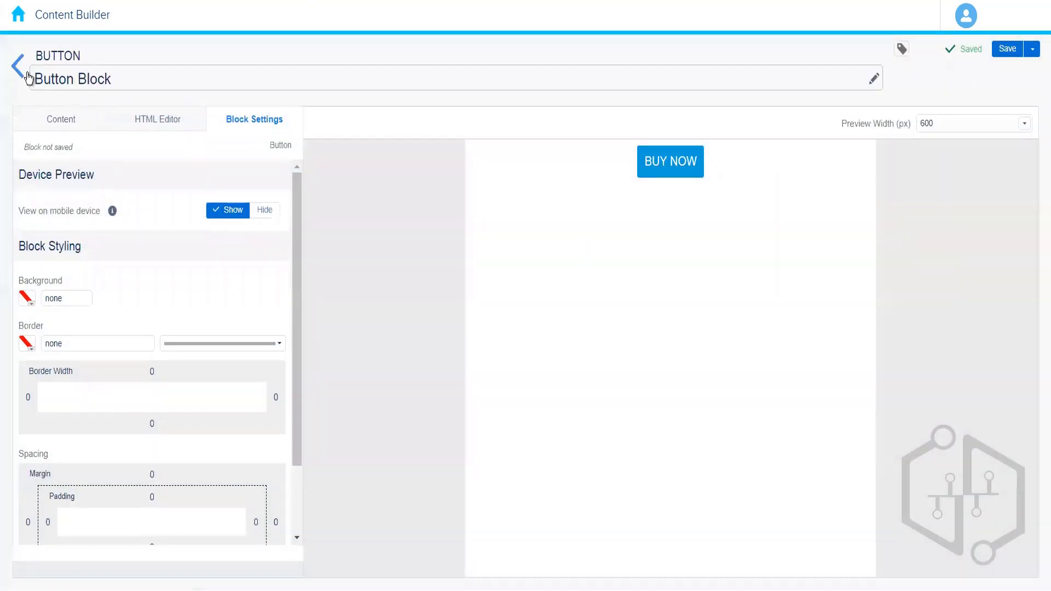
Step: Return to the 004_Rahul folder and create a new HTML content block
{"action": "left_click", "coordinate": [21, 72]}
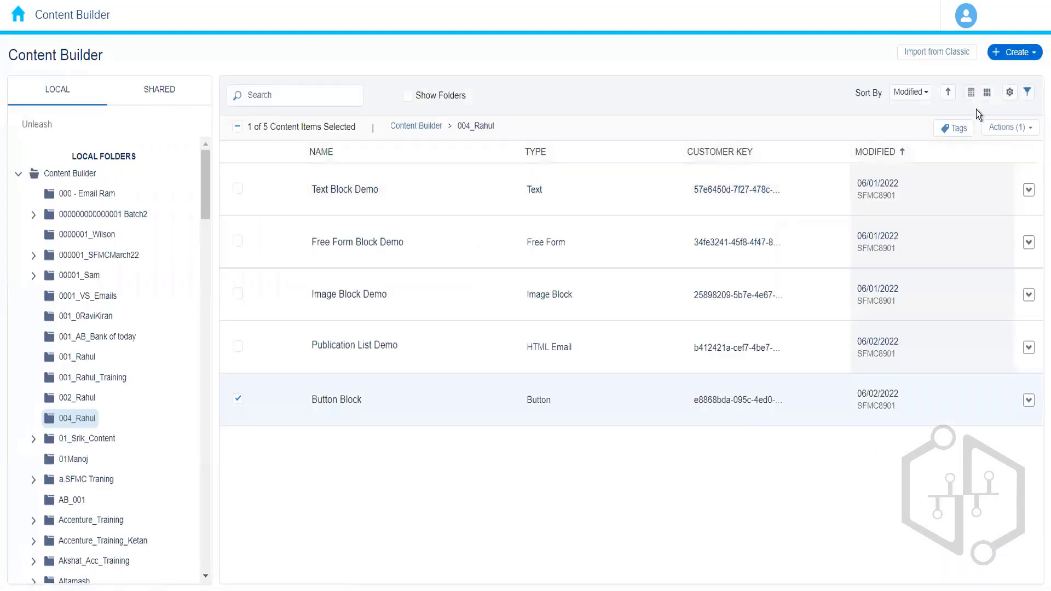
{"action": "left_click", "coordinate": [1017, 52]}
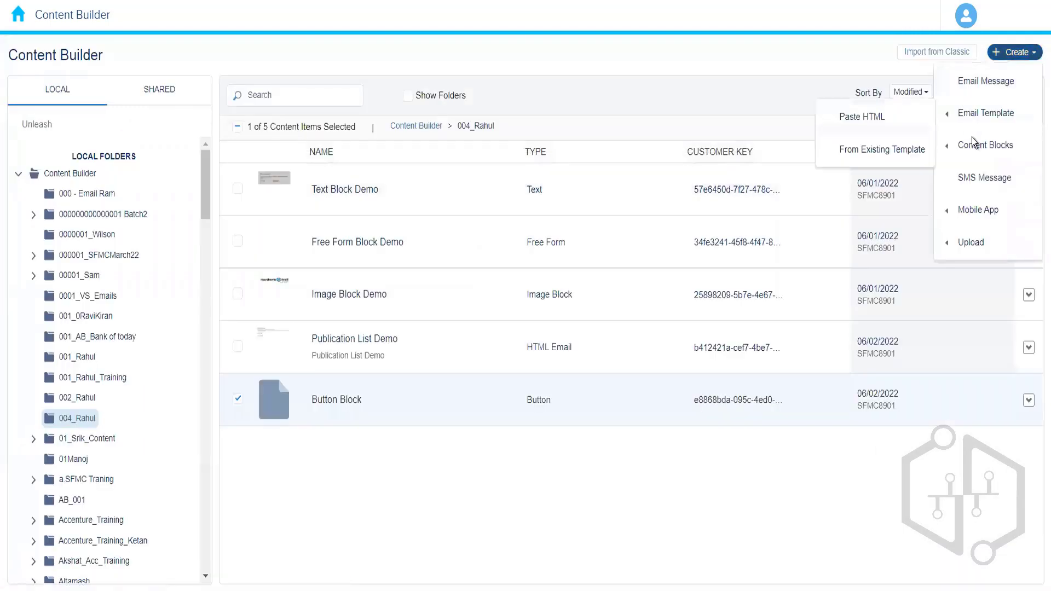
{"action": "mouse_move", "coordinate": [974, 145]}
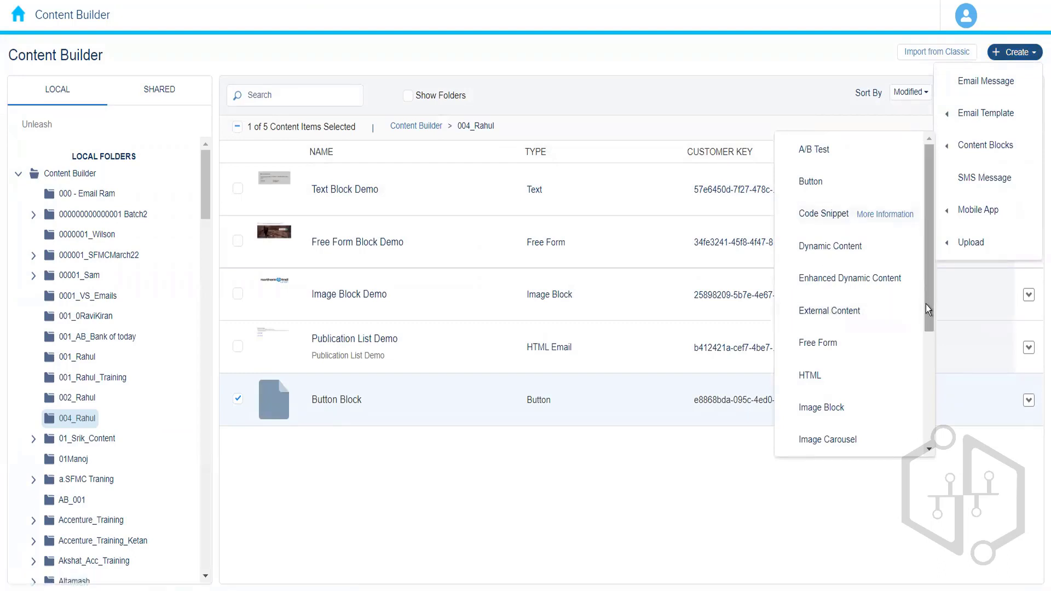
{"action": "left_click_drag", "start_coordinate": [925, 305], "coordinate": [925, 350]}
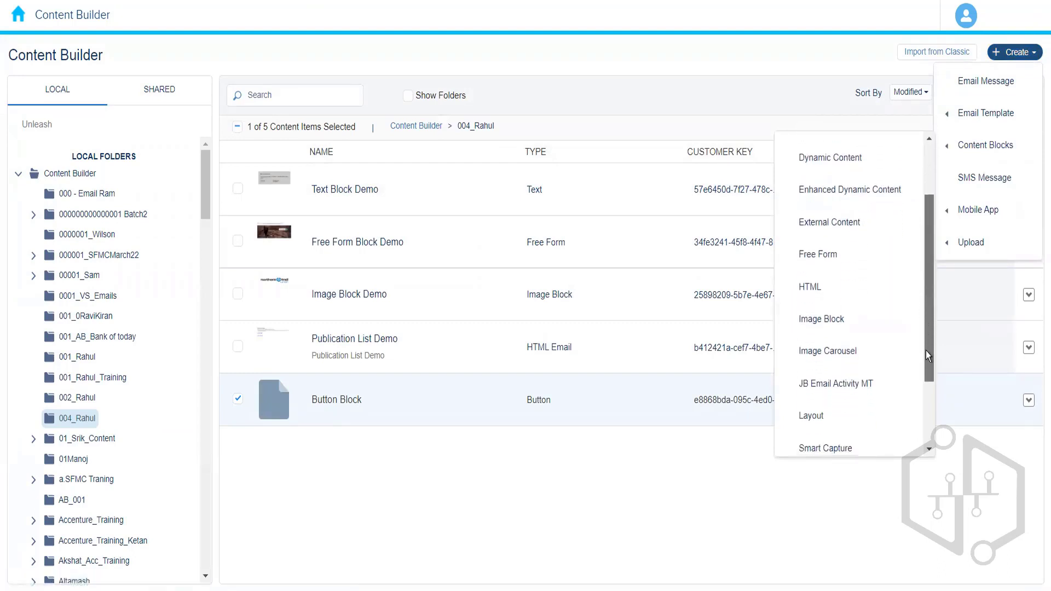
{"action": "left_click", "coordinate": [832, 294]}
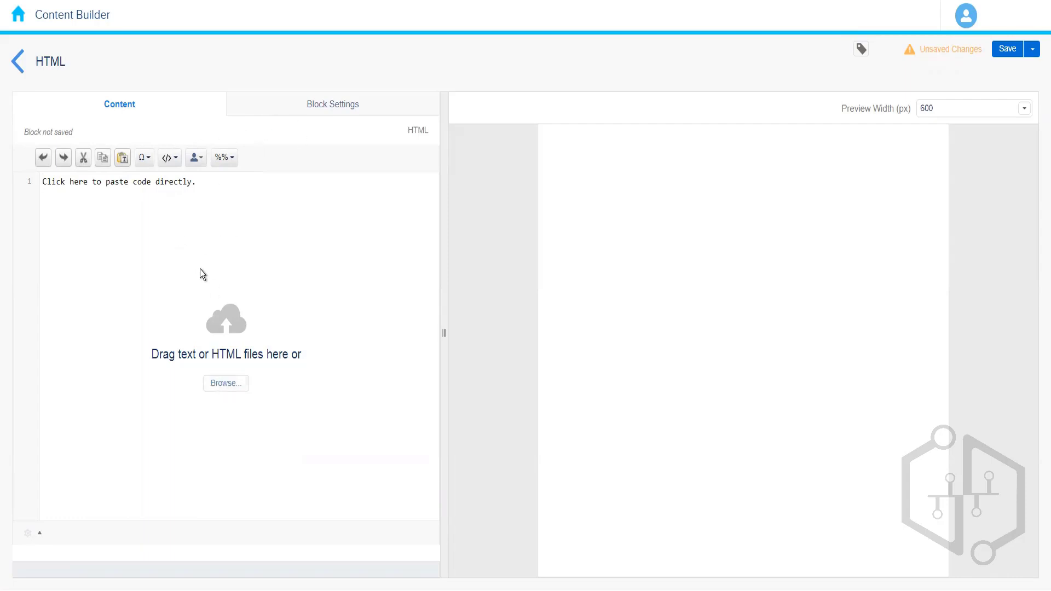
Step: Load the existing File HTML content from Content Builder into the HTML block
{"action": "left_click", "coordinate": [219, 384]}
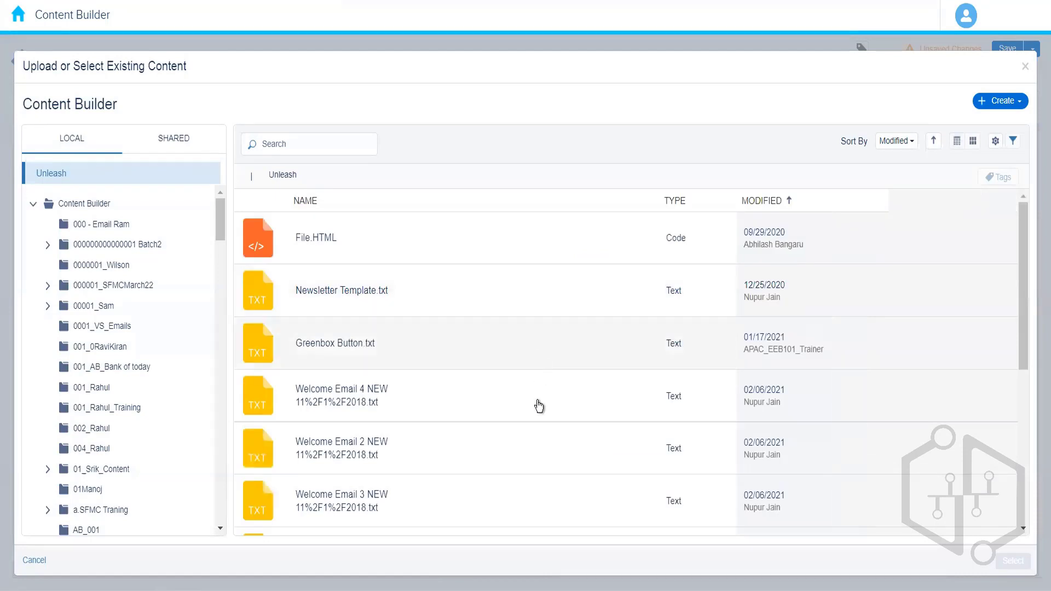
{"action": "left_click", "coordinate": [460, 252]}
{"action": "mouse_move", "coordinate": [1011, 581]}
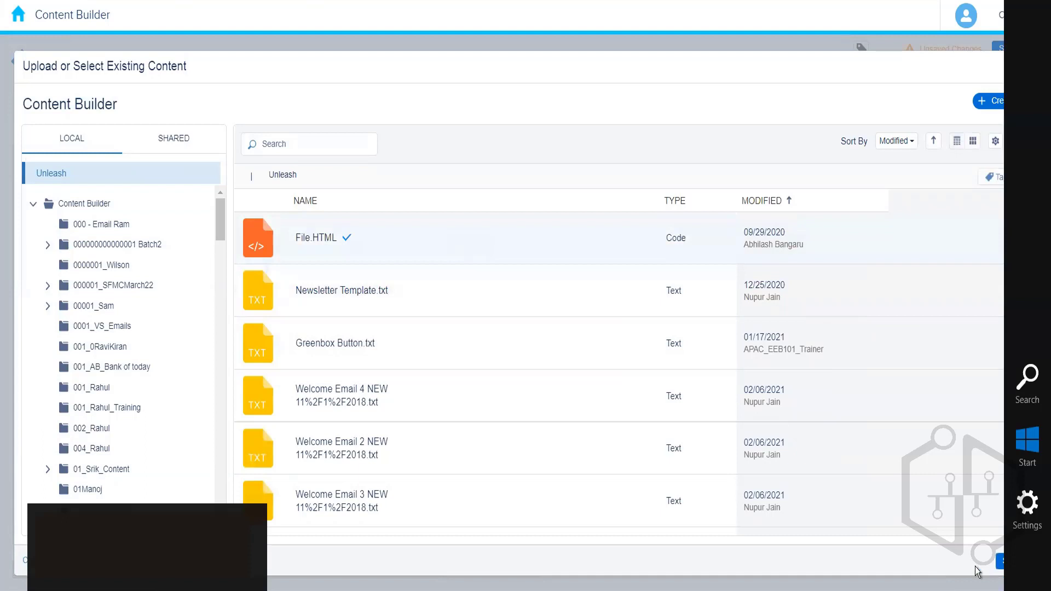
{"action": "left_click", "coordinate": [1010, 559]}
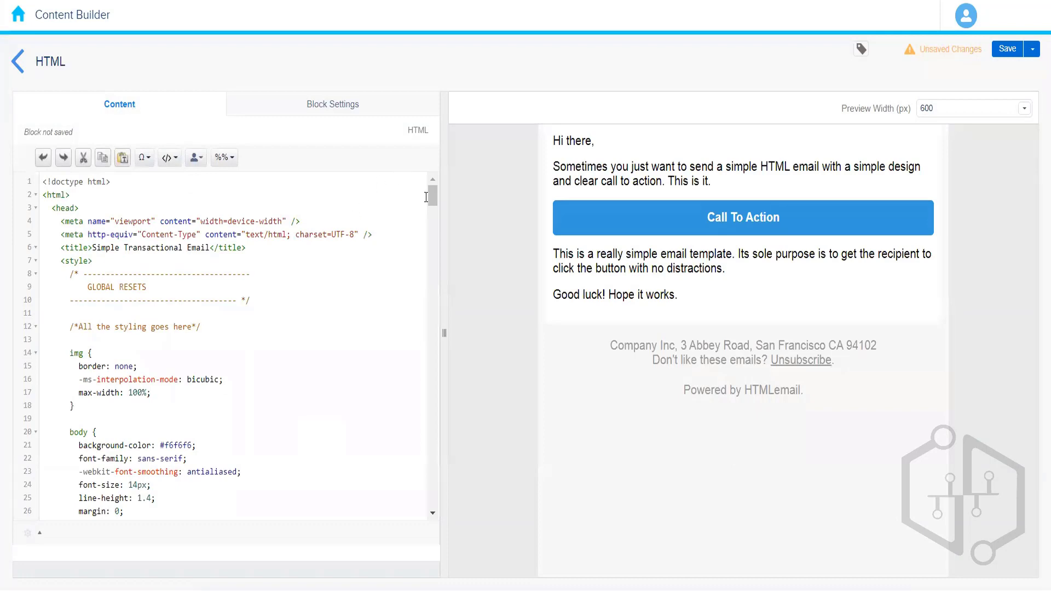
Step: Review the loaded HTML code and the block's settings
{"action": "scroll", "coordinate": [433, 395], "scroll_direction": "down", "scroll_amount": 2}
{"action": "scroll", "coordinate": [436, 474], "scroll_direction": "down", "scroll_amount": 10}
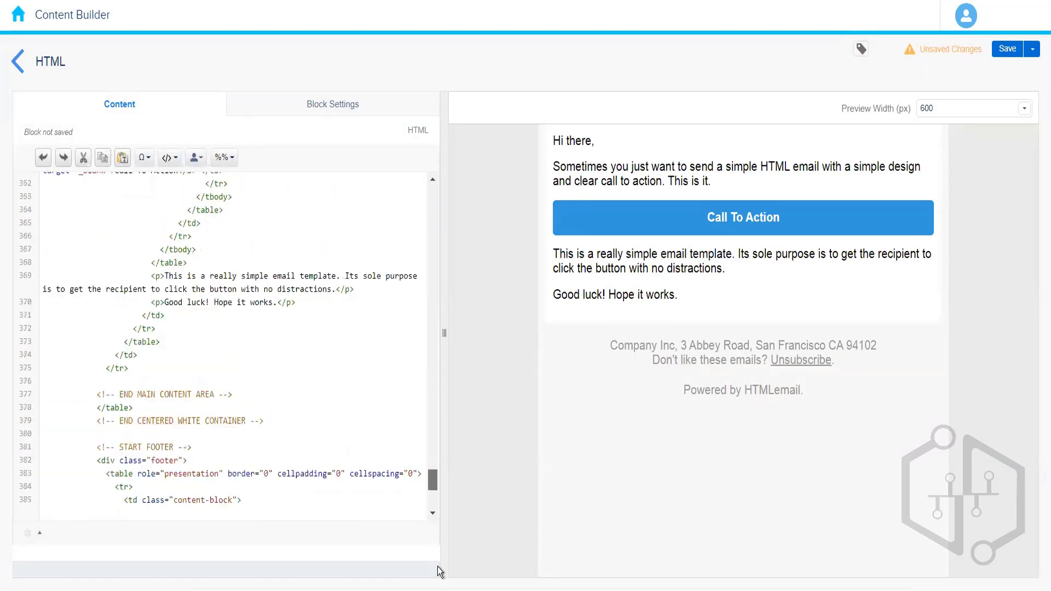
{"action": "scroll", "coordinate": [418, 186], "scroll_direction": "up", "scroll_amount": 20}
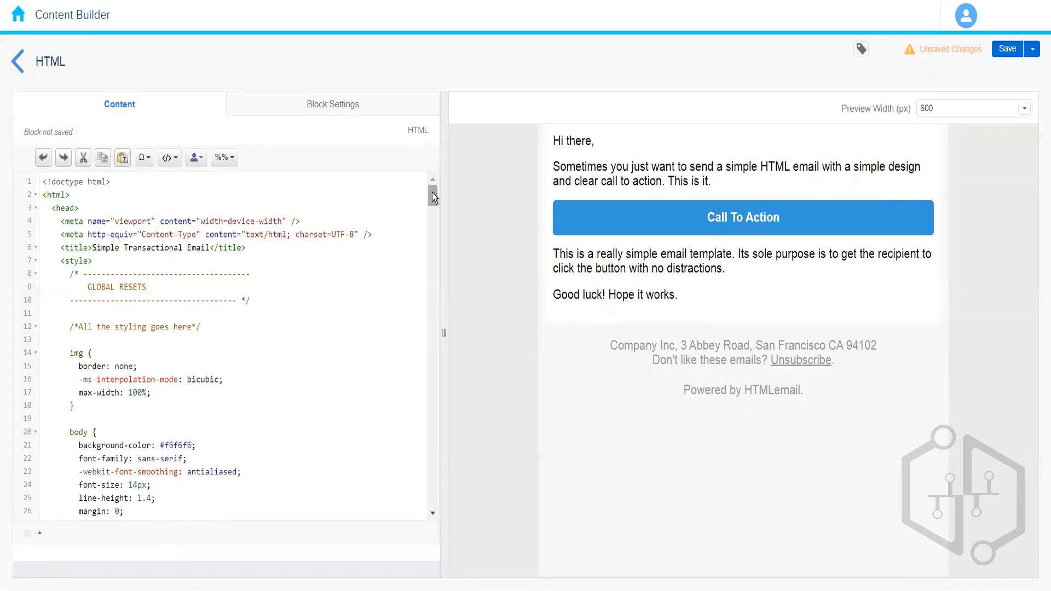
{"action": "left_click", "coordinate": [327, 116]}
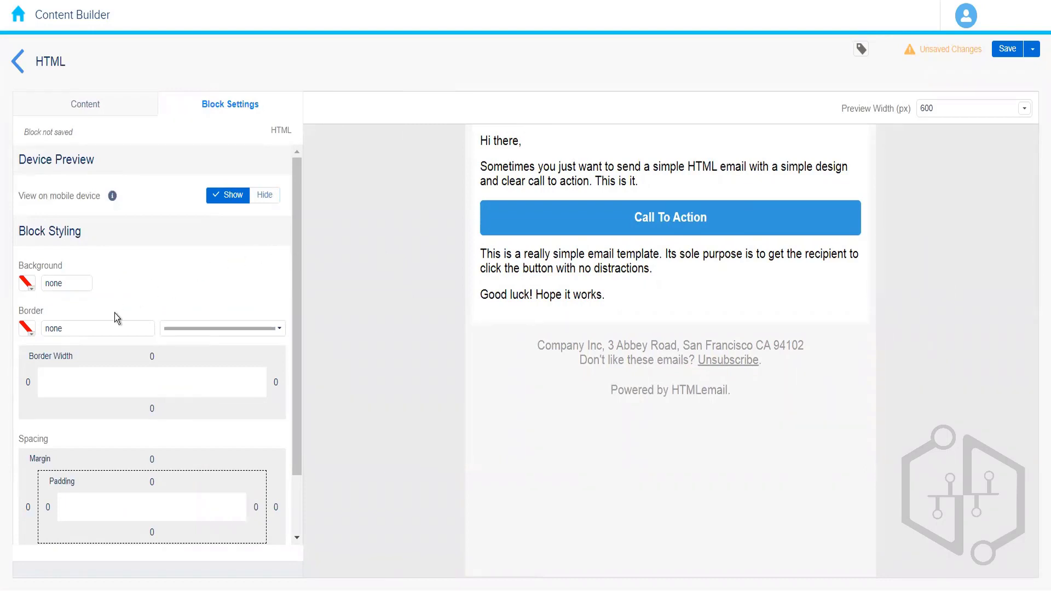
{"action": "left_click", "coordinate": [94, 112]}
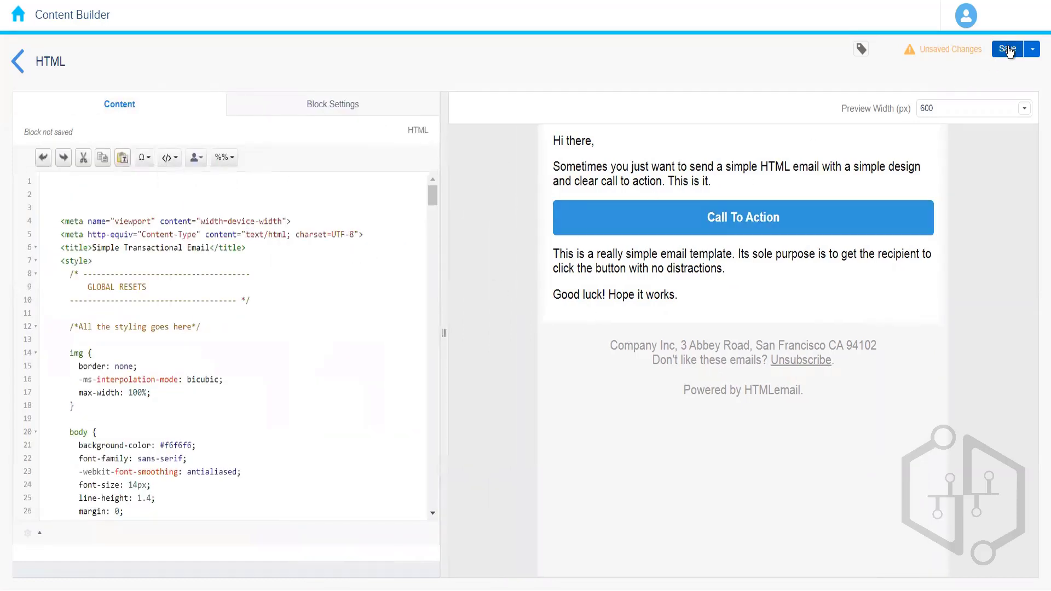
Step: Save the HTML block with the name HTML Block Demo
{"action": "left_click", "coordinate": [1009, 50]}
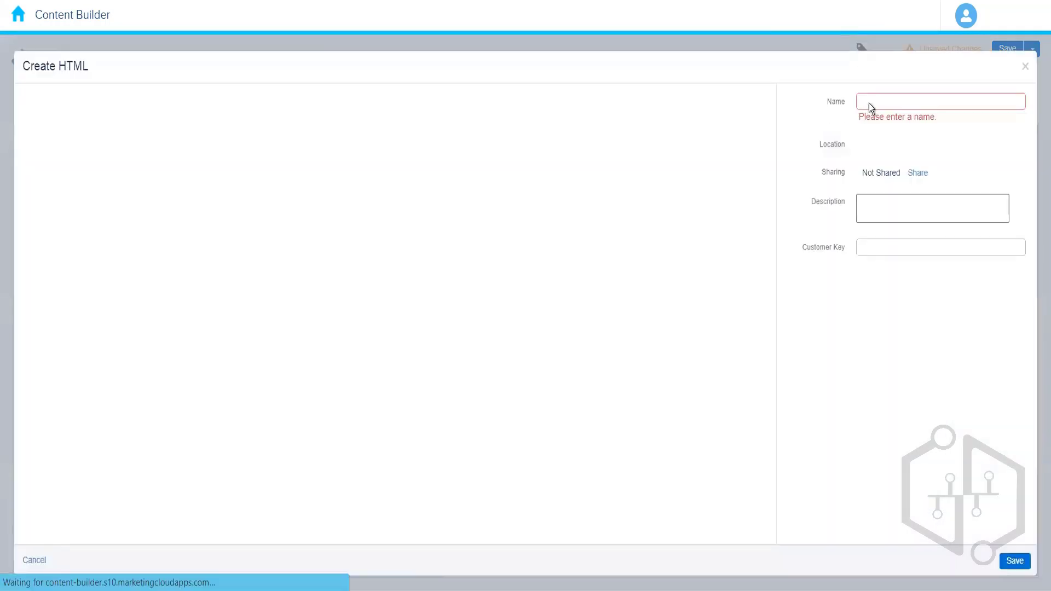
{"action": "left_click", "coordinate": [882, 102]}
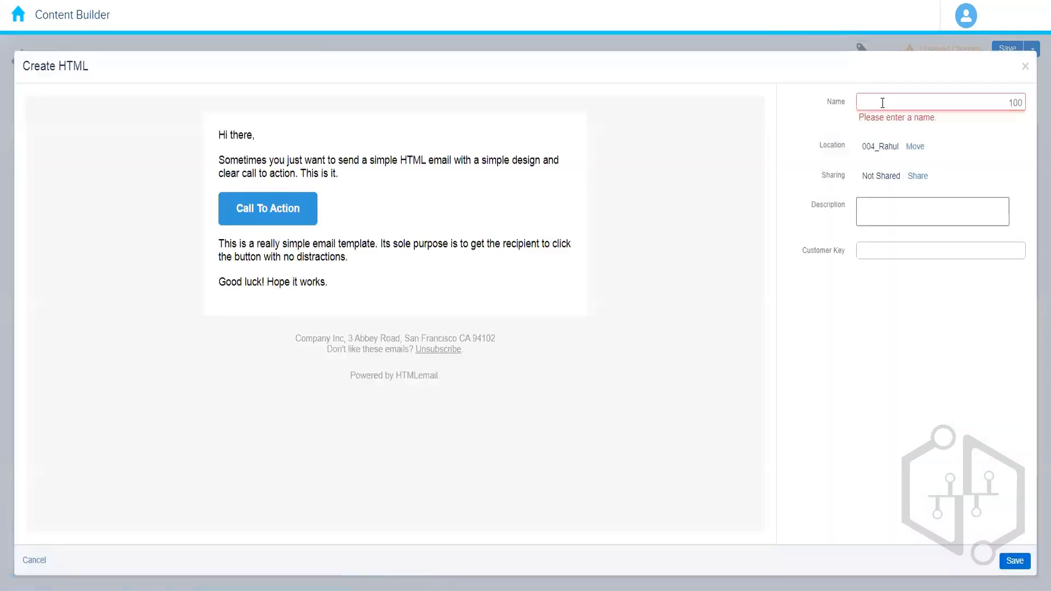
{"action": "type", "text": "HTML_B"}
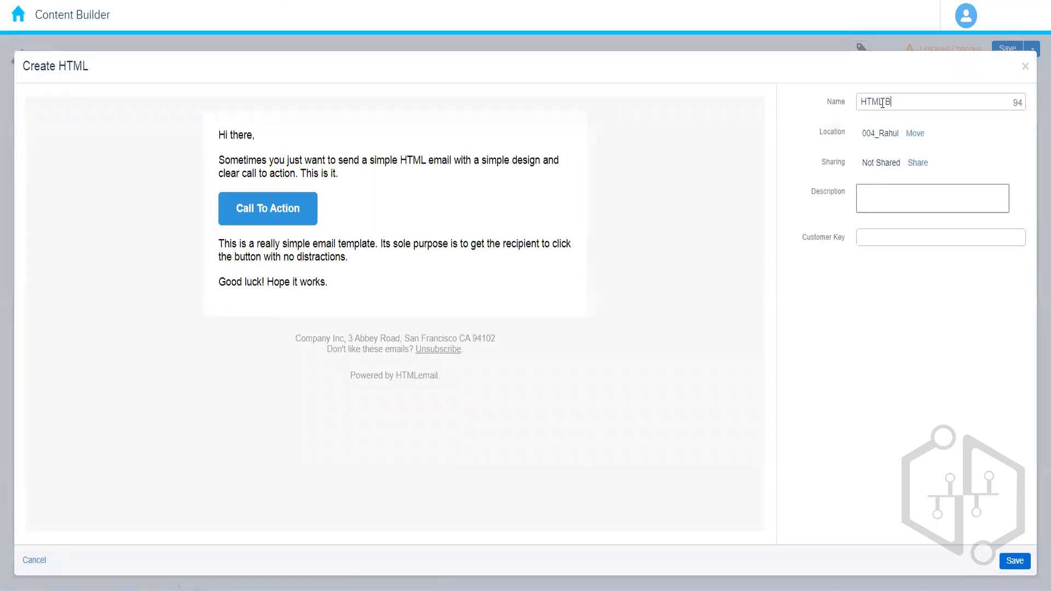
{"action": "type", "text": "lock"}
{"action": "left_click", "coordinate": [891, 322]}
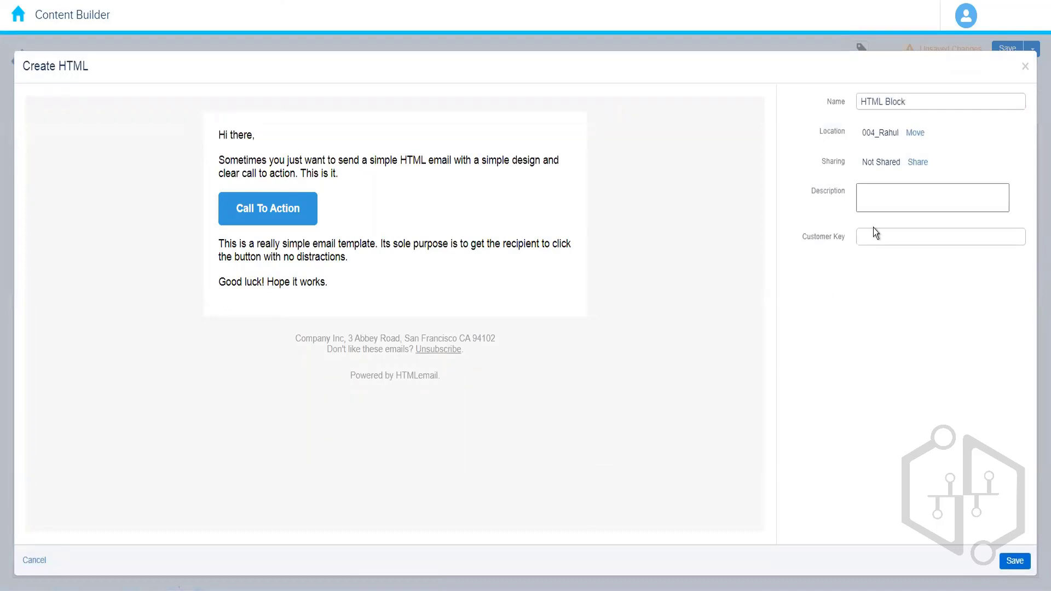
{"action": "left_click", "coordinate": [921, 100]}
{"action": "type", "text": "Demo"}
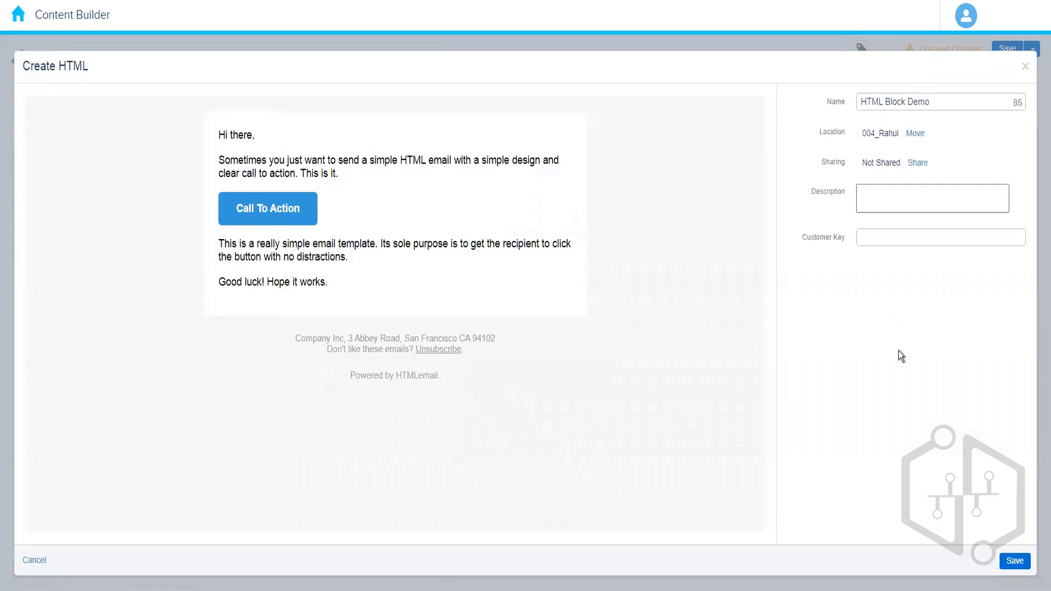
{"action": "left_click", "coordinate": [930, 525]}
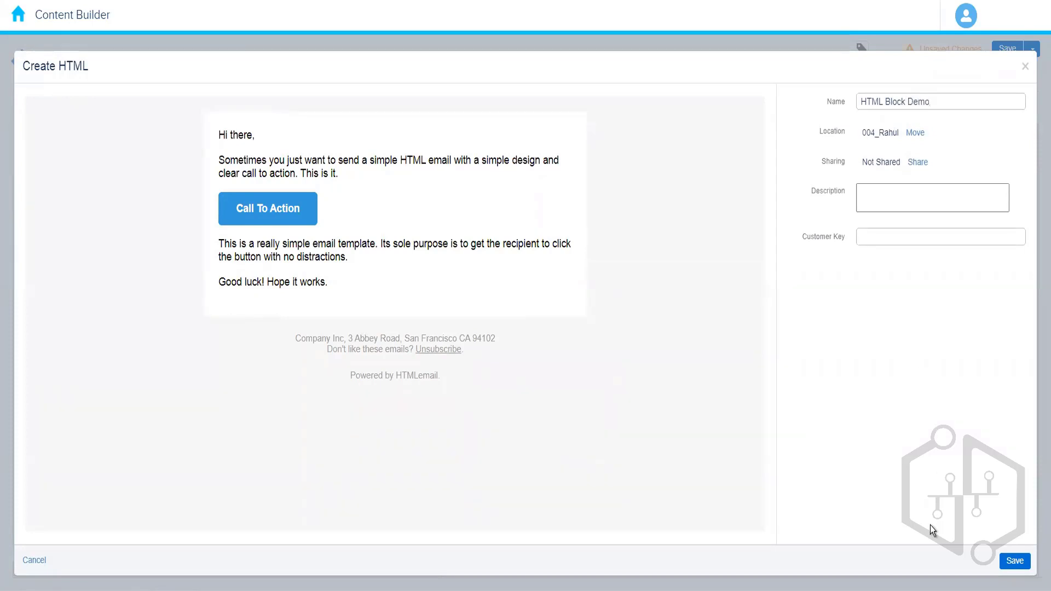
{"action": "left_click", "coordinate": [1014, 561]}
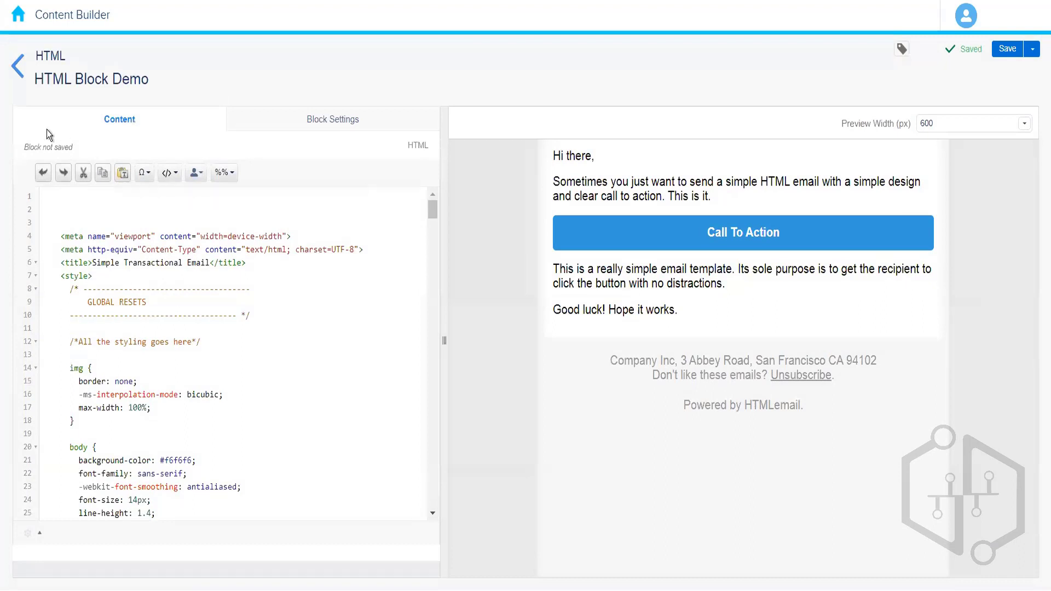
Step: Return to the folder and create a new Image Carousel content block
{"action": "left_click", "coordinate": [17, 74]}
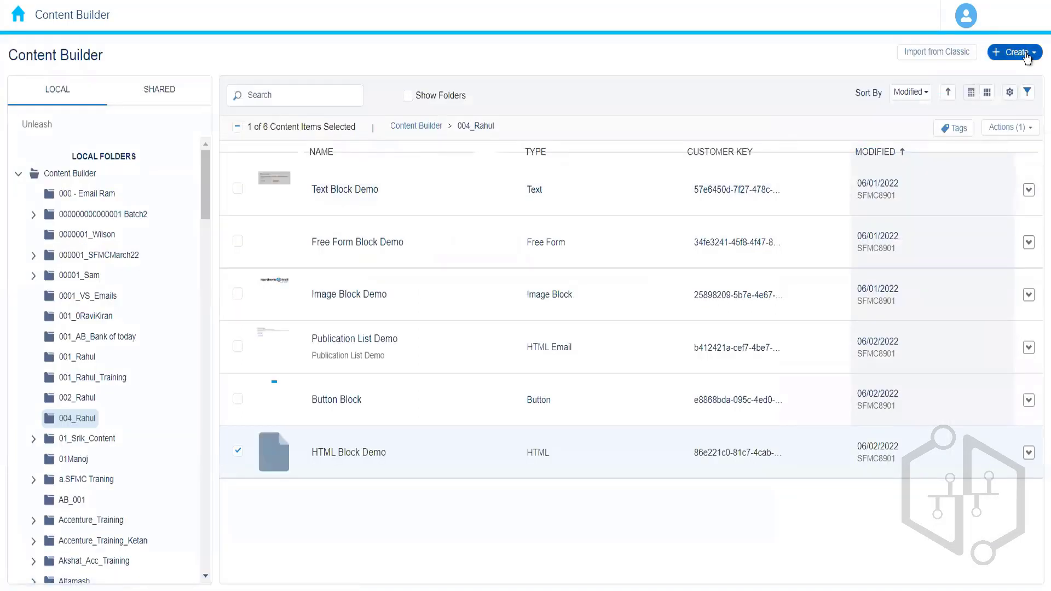
{"action": "left_click", "coordinate": [1026, 52]}
{"action": "mouse_move", "coordinate": [979, 145]}
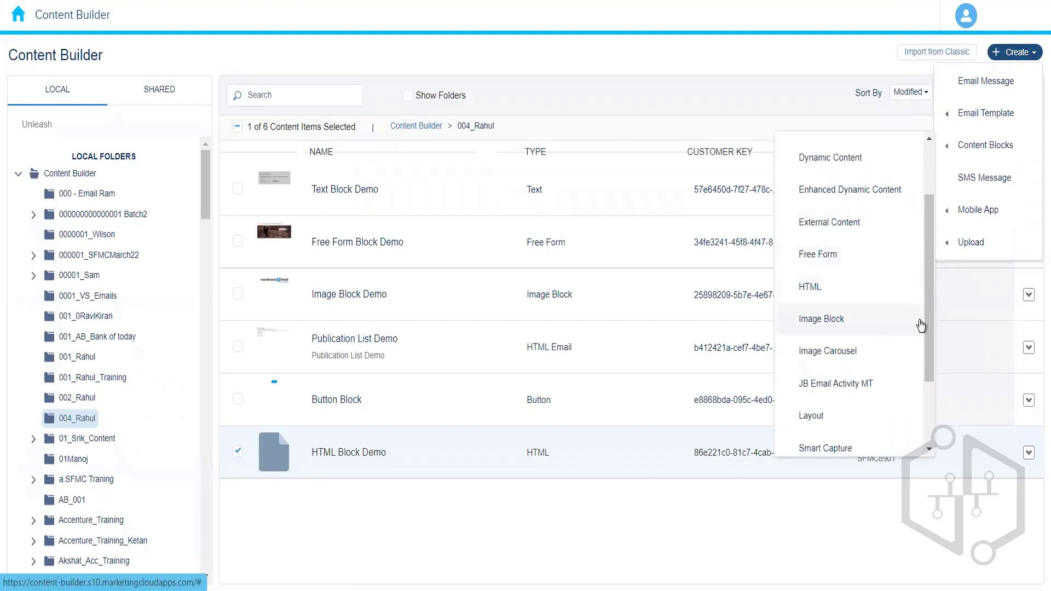
{"action": "scroll", "coordinate": [931, 330], "scroll_direction": "down", "scroll_amount": 2}
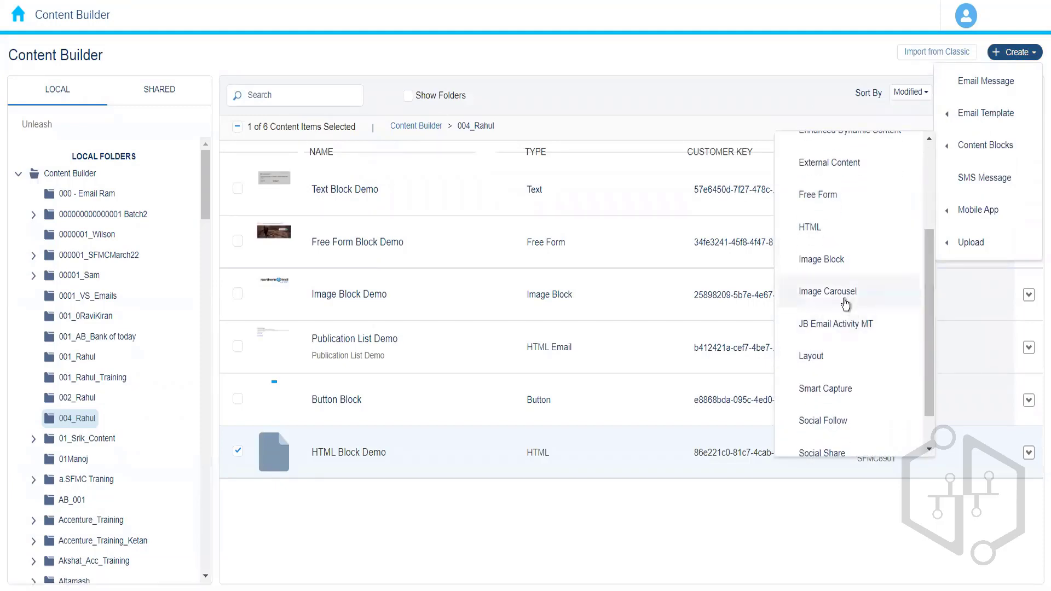
{"action": "left_click", "coordinate": [845, 295]}
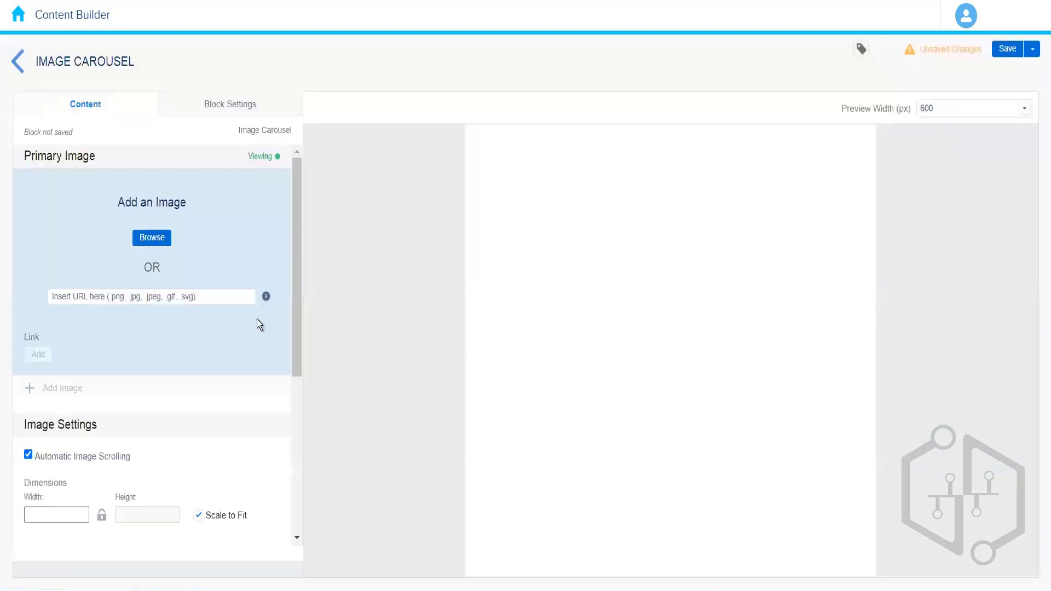
Step: Add fall-hiking_preview.jpeg from Content Builder as the carousel's primary image
{"action": "left_click_drag", "start_coordinate": [297, 246], "coordinate": [298, 209]}
{"action": "left_click", "coordinate": [153, 236]}
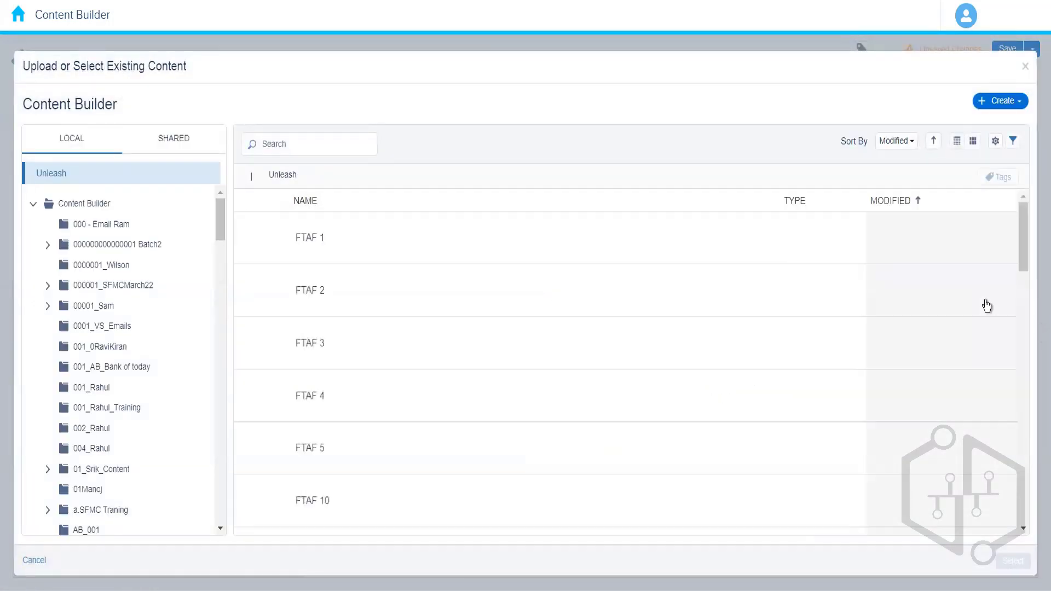
{"action": "left_click_drag", "start_coordinate": [1023, 276], "coordinate": [1026, 499]}
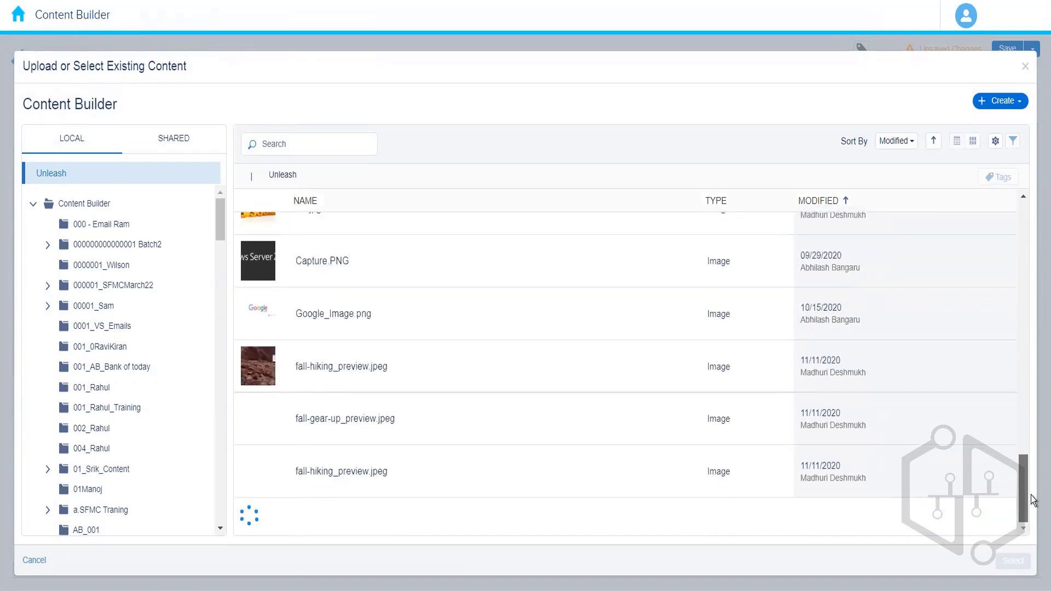
{"action": "left_click", "coordinate": [416, 377]}
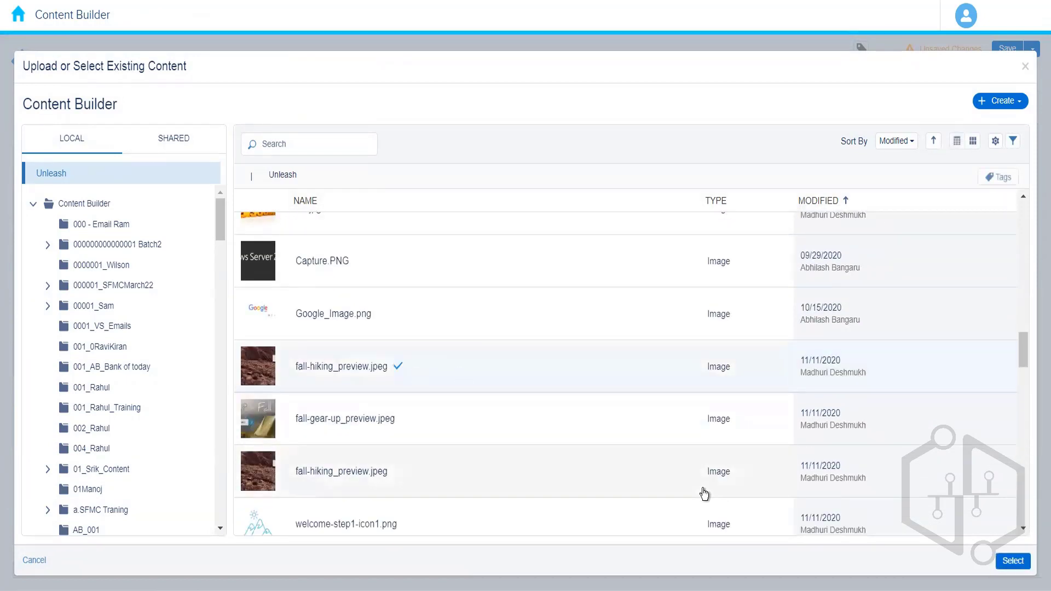
{"action": "left_click", "coordinate": [1011, 561]}
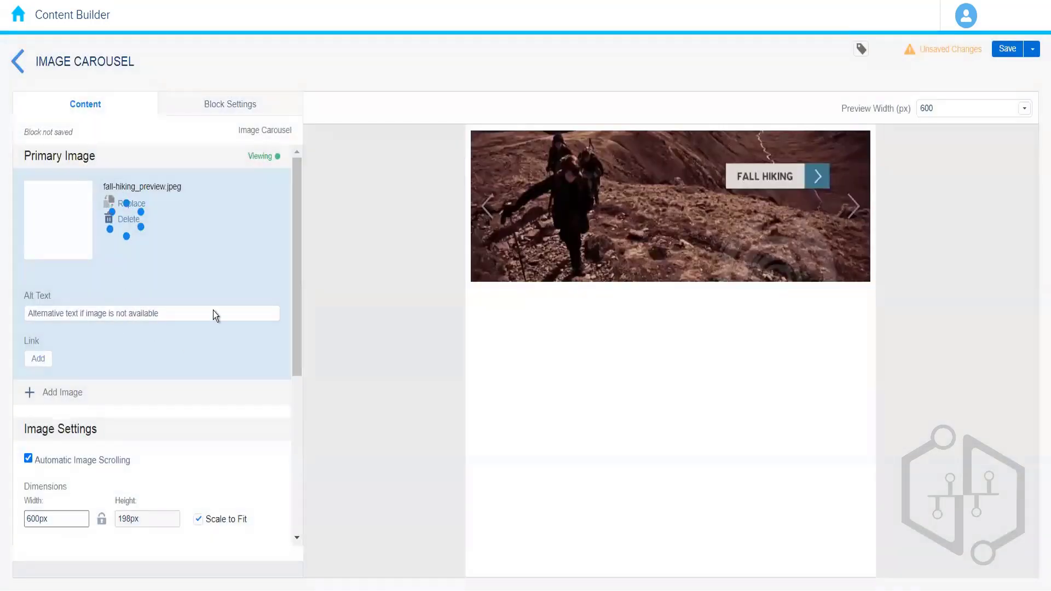
Step: Enter Fall Hiking as the primary image's alt text, cancelling the link dialog
{"action": "left_click", "coordinate": [108, 315]}
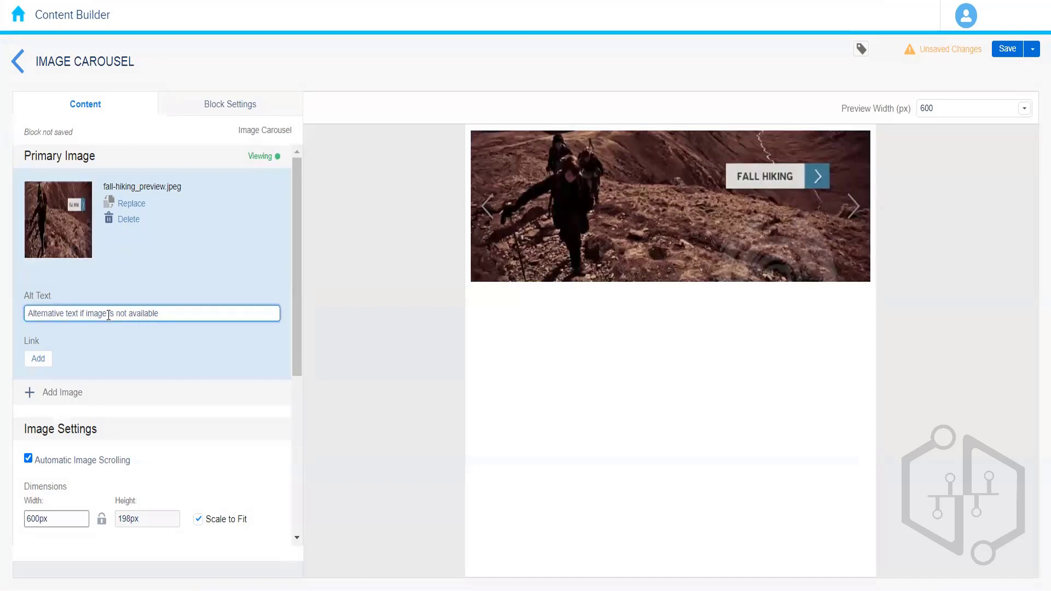
{"action": "type", "text": "Fall Hiking"}
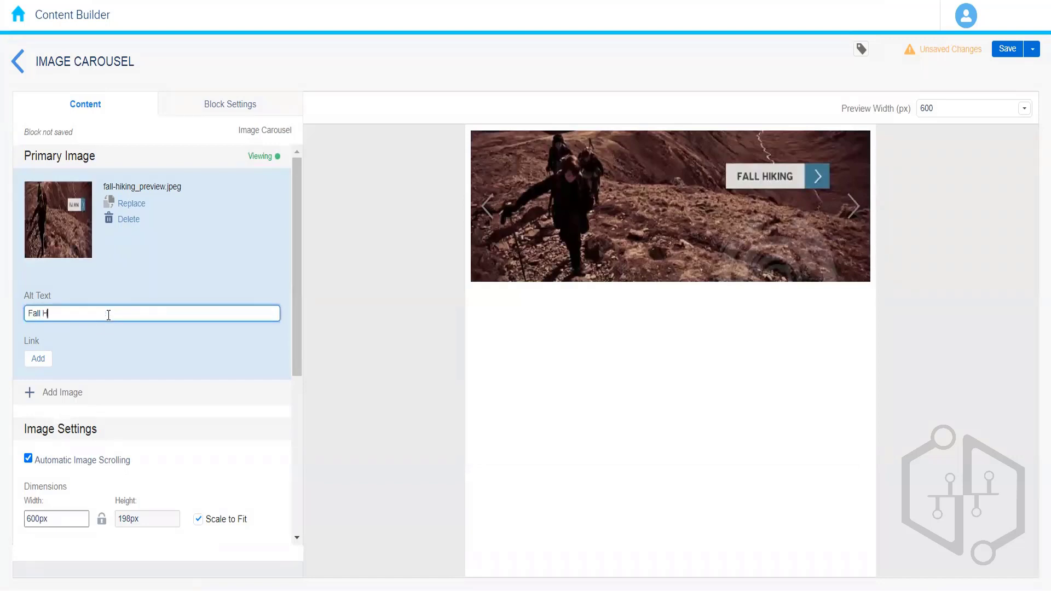
{"action": "type", "text": " Preview"}
{"action": "key", "text": "BackSpace"}
{"action": "key", "text": "BackSpace"}
{"action": "key", "text": "BackSpace"}
{"action": "key", "text": "BackSpace"}
{"action": "key", "text": "BackSpace"}
{"action": "key", "text": "BackSpace"}
{"action": "key", "text": "BackSpace"}
{"action": "key", "text": "BackSpace"}
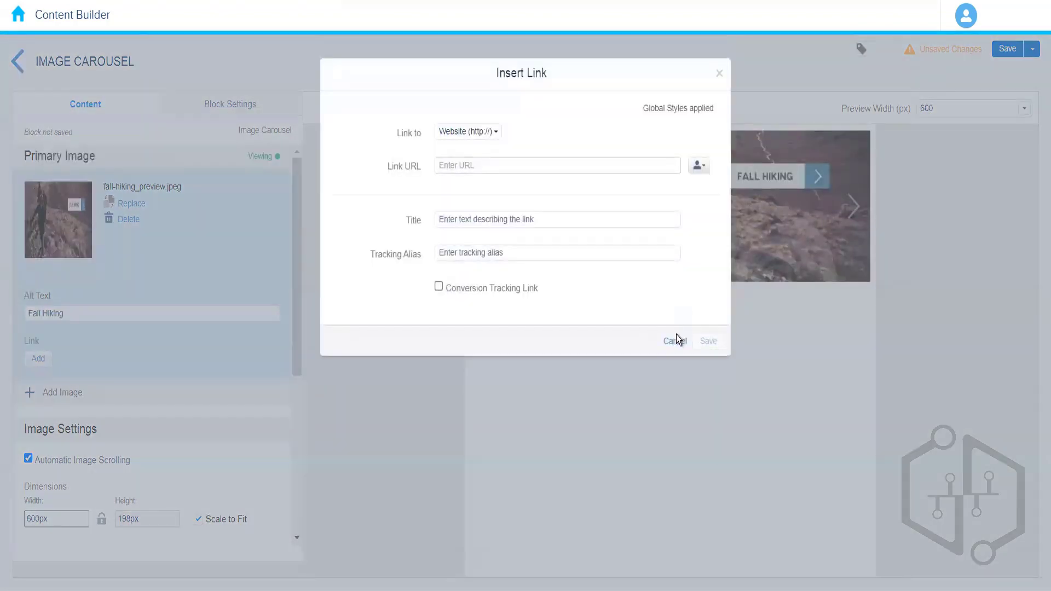
{"action": "left_click", "coordinate": [677, 341]}
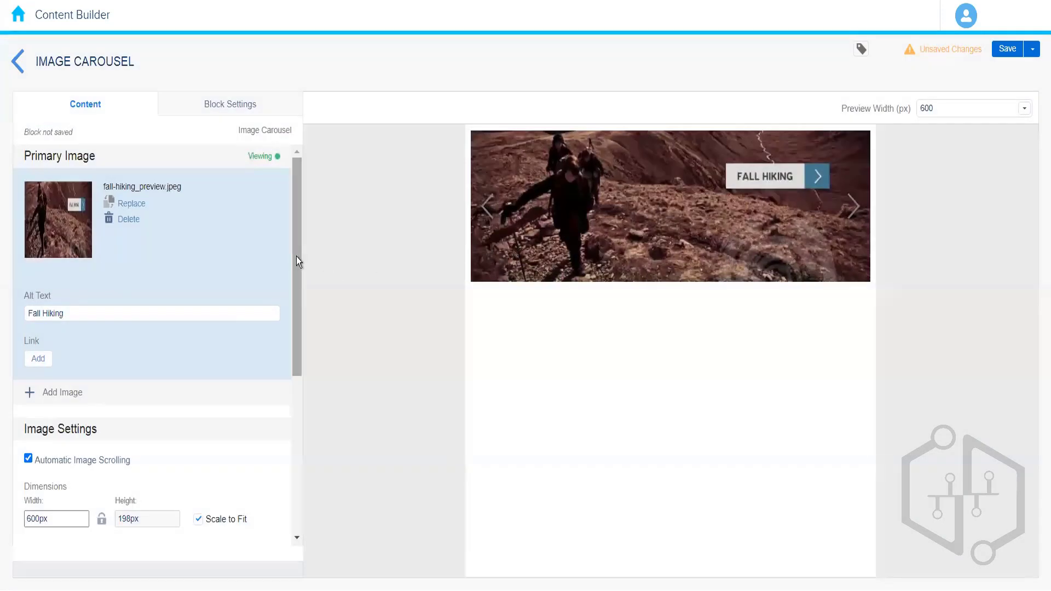
Step: Add fall-gear-up_preview.jpeg from Content Builder as the carousel's second image
{"action": "left_click_drag", "start_coordinate": [297, 256], "coordinate": [294, 331]}
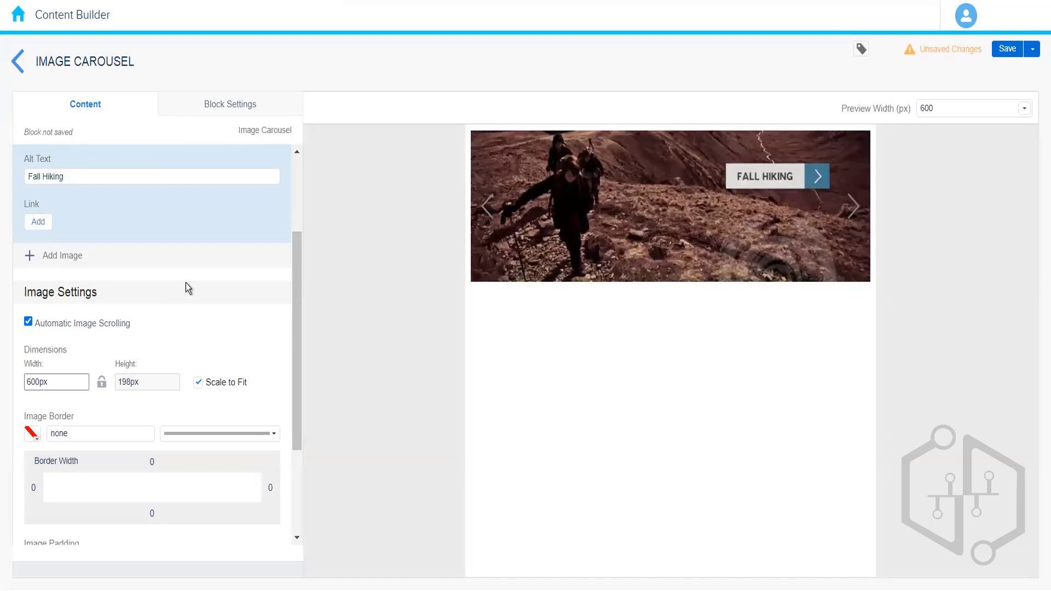
{"action": "left_click", "coordinate": [42, 257]}
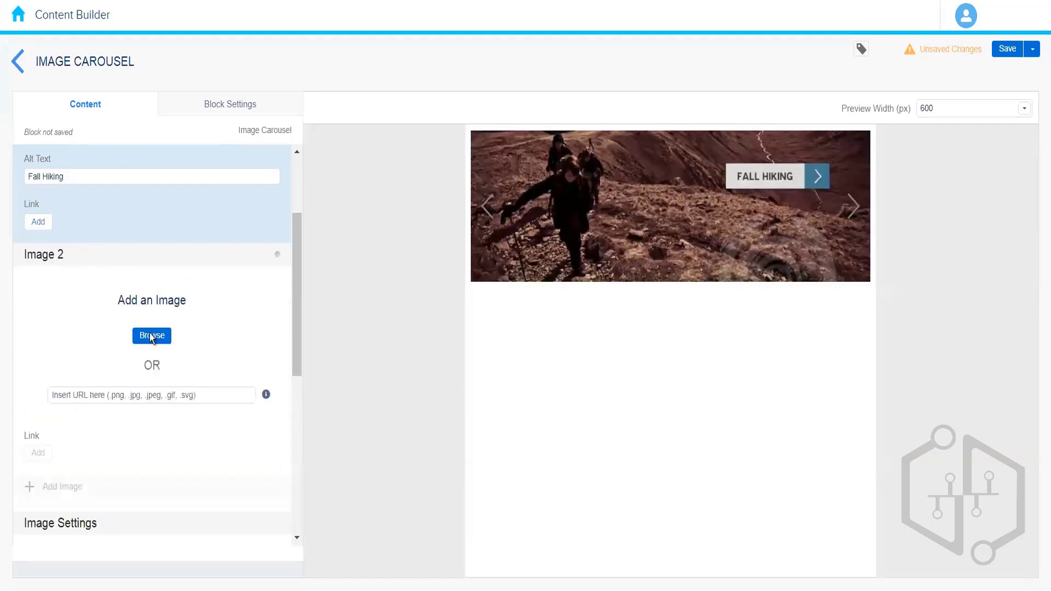
{"action": "left_click", "coordinate": [147, 338]}
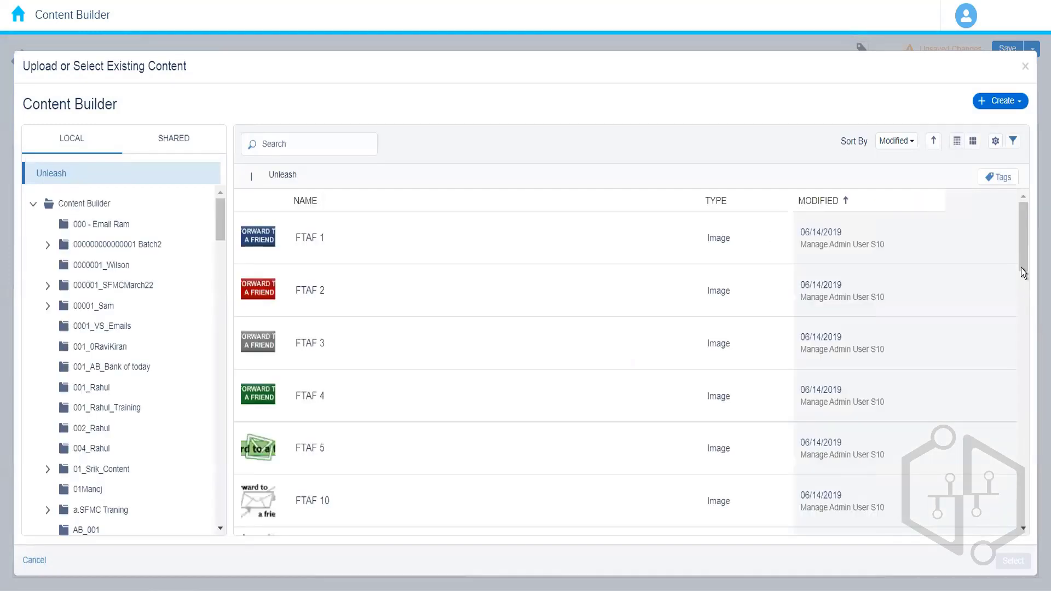
{"action": "left_click_drag", "start_coordinate": [1021, 268], "coordinate": [1019, 506]}
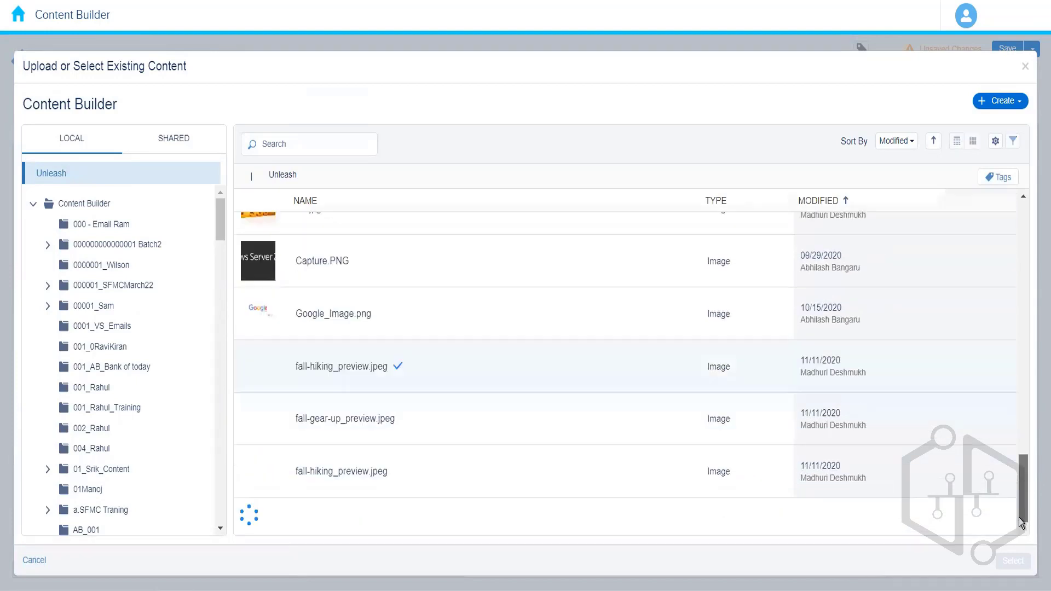
{"action": "left_click", "coordinate": [476, 429]}
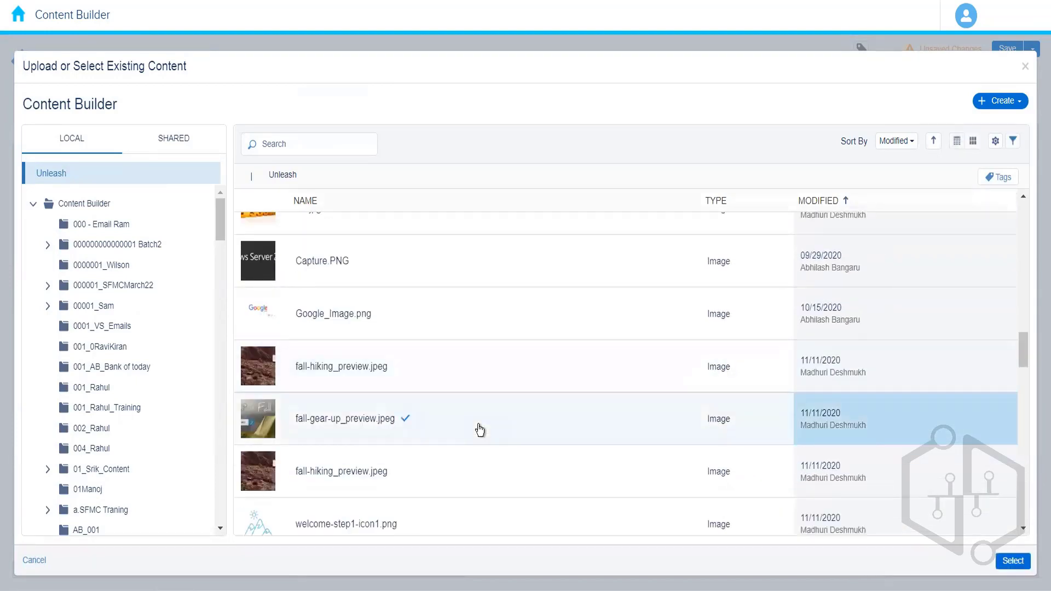
{"action": "left_click", "coordinate": [1011, 560]}
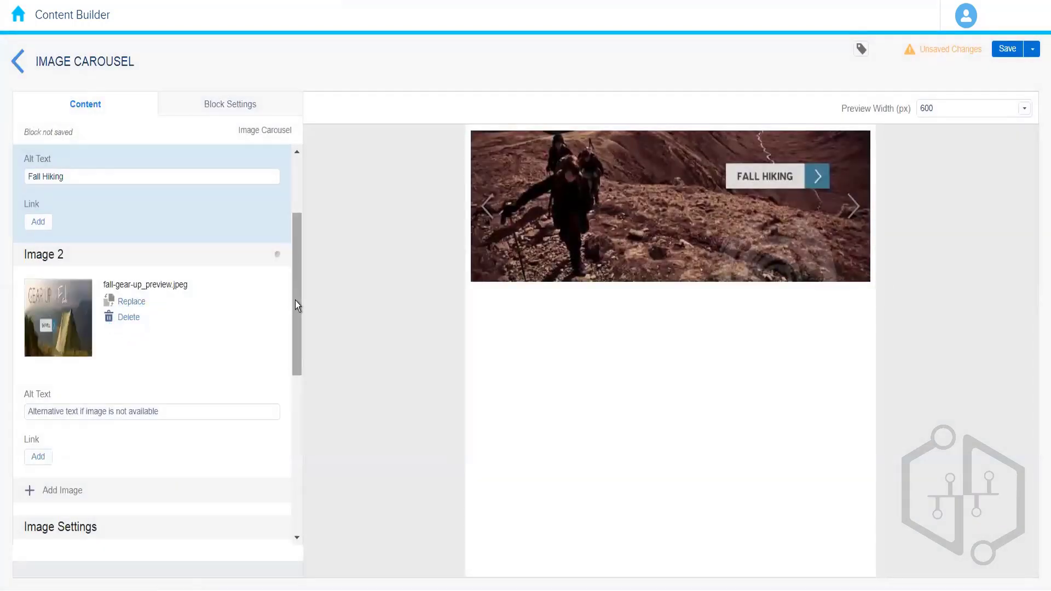
Step: Switch Automatic Image Scrolling off and back on while stepping through the carousel images in the preview
{"action": "left_click_drag", "start_coordinate": [294, 299], "coordinate": [295, 277]}
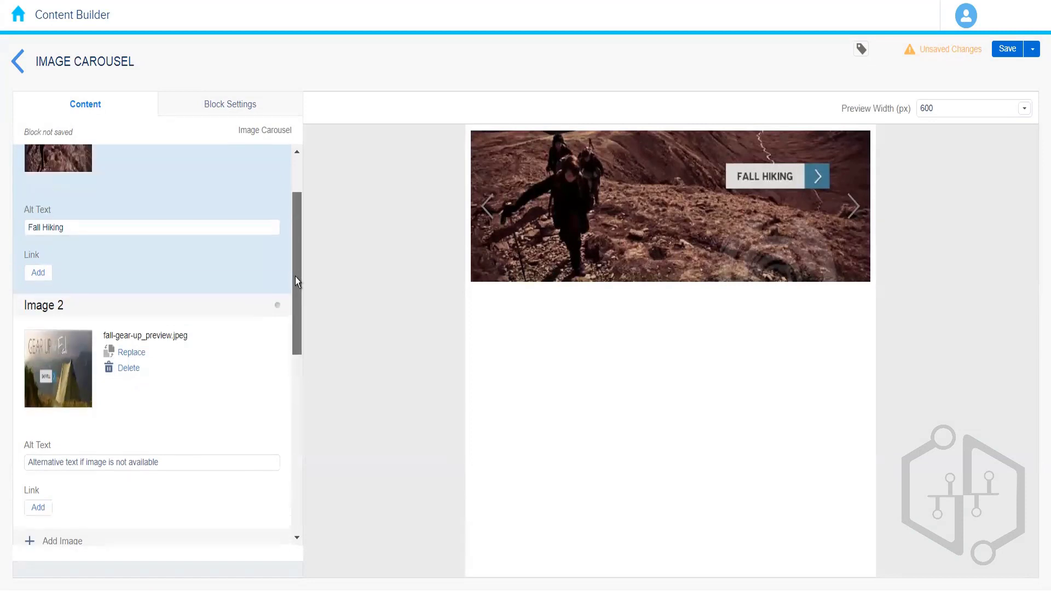
{"action": "left_click", "coordinate": [182, 395]}
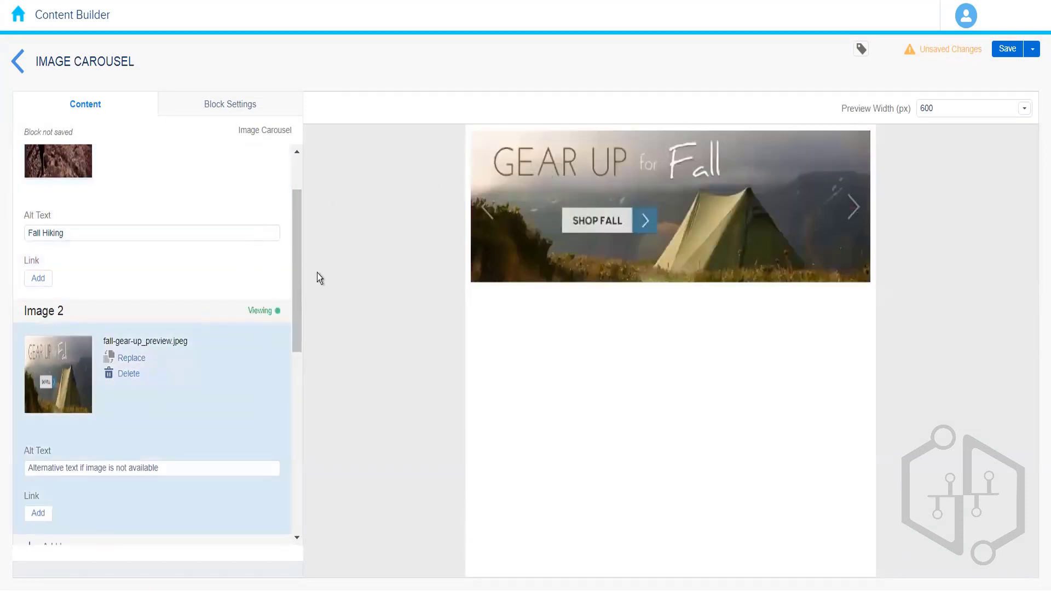
{"action": "left_click_drag", "start_coordinate": [297, 279], "coordinate": [296, 401]}
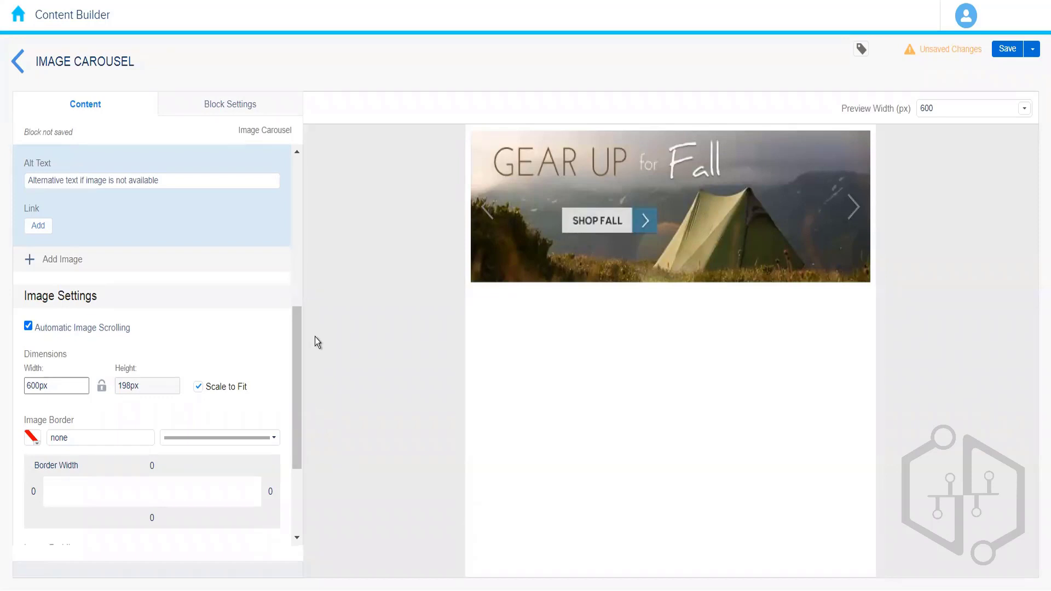
{"action": "left_click", "coordinate": [28, 327]}
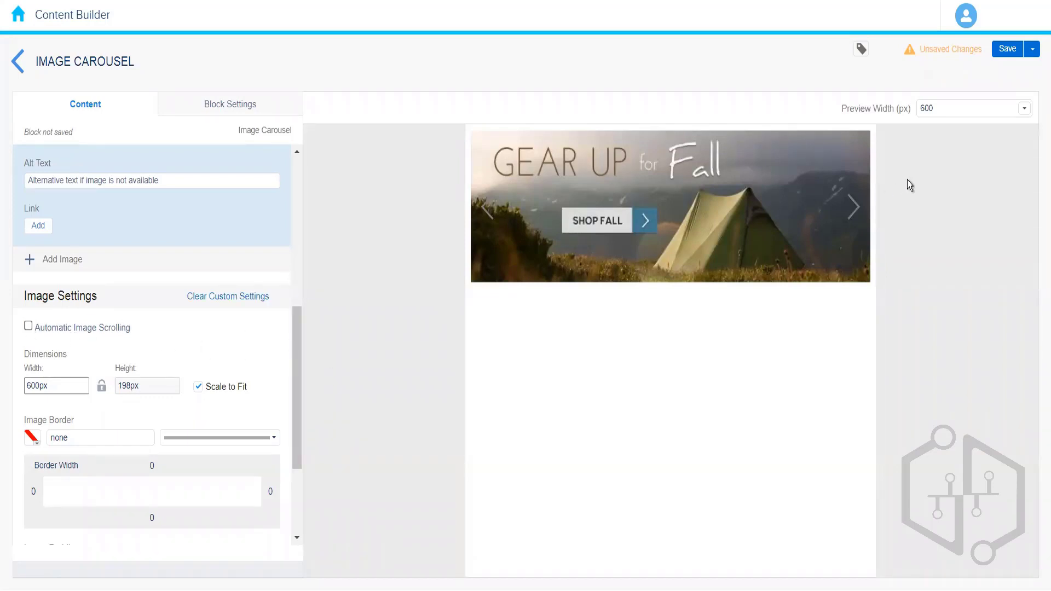
{"action": "left_click", "coordinate": [854, 210]}
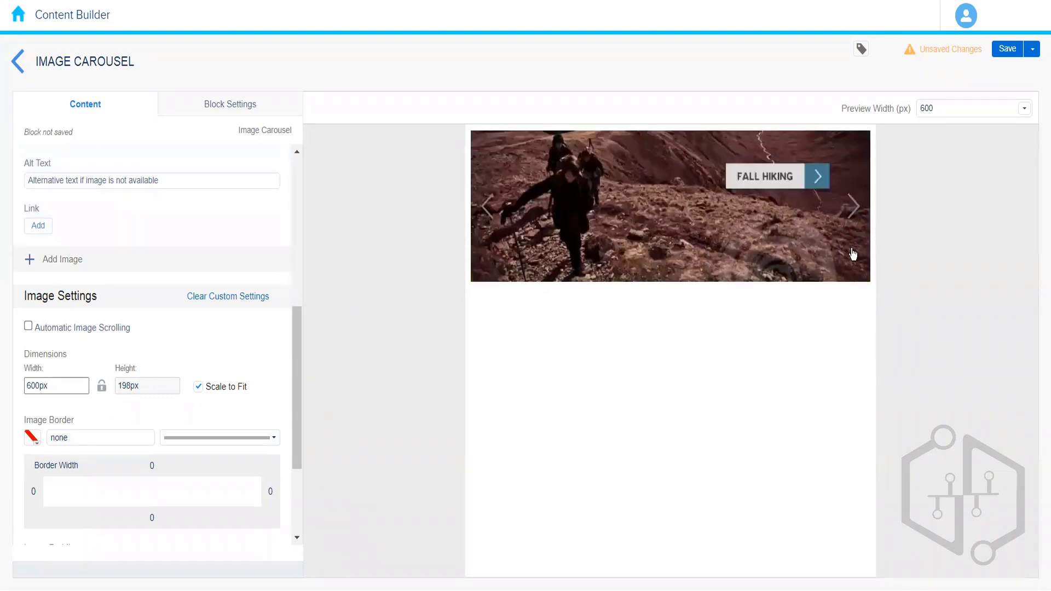
{"action": "left_click", "coordinate": [28, 327]}
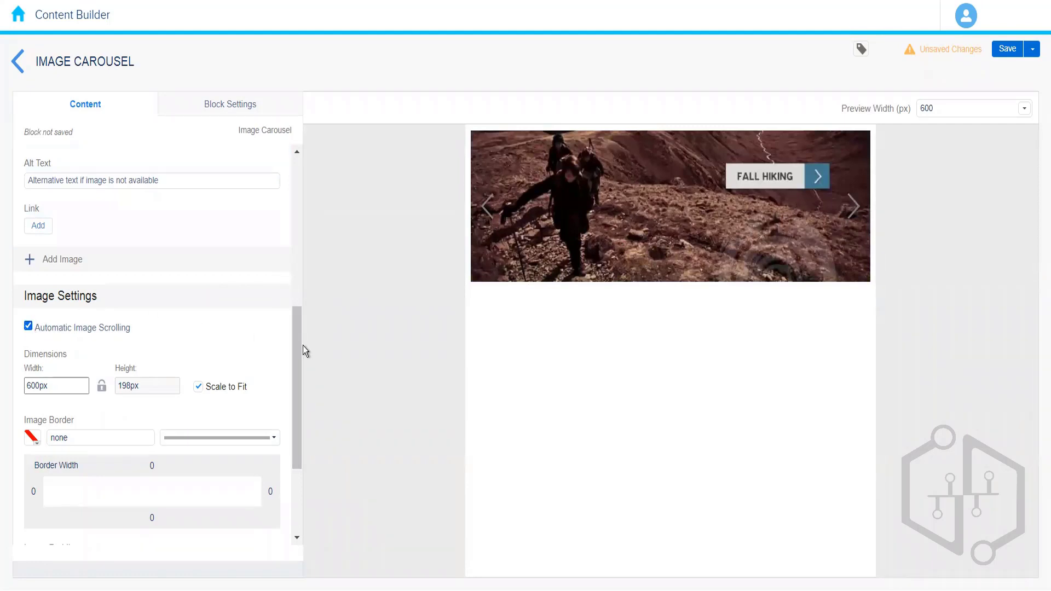
{"action": "left_click", "coordinate": [28, 326]}
{"action": "left_click", "coordinate": [28, 327]}
{"action": "left_click_drag", "start_coordinate": [297, 357], "coordinate": [293, 400]}
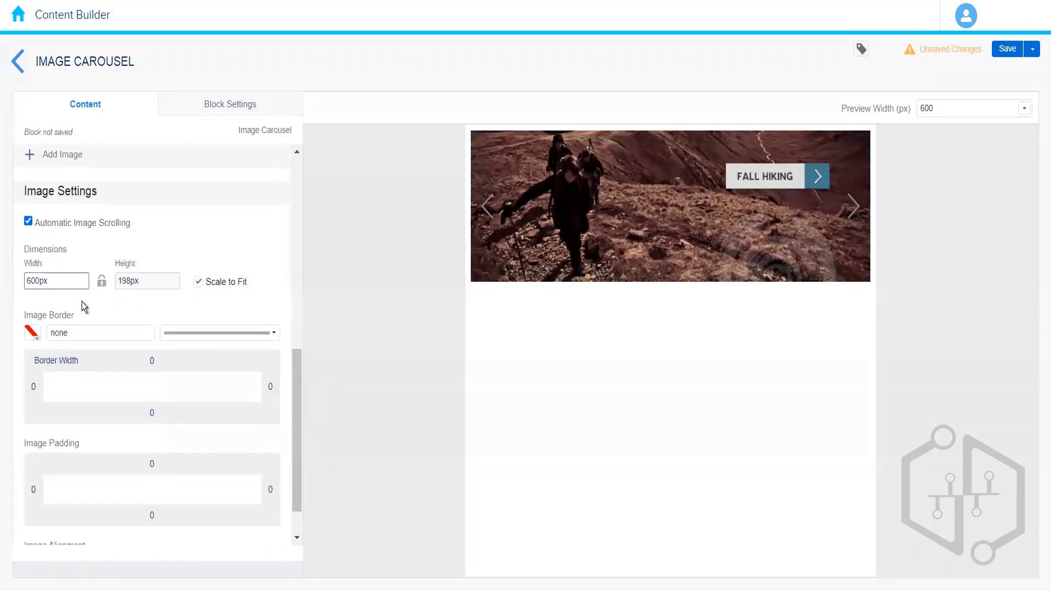
Step: Review the carousel's image settings and its Block Settings options
{"action": "mouse_move", "coordinate": [270, 281]}
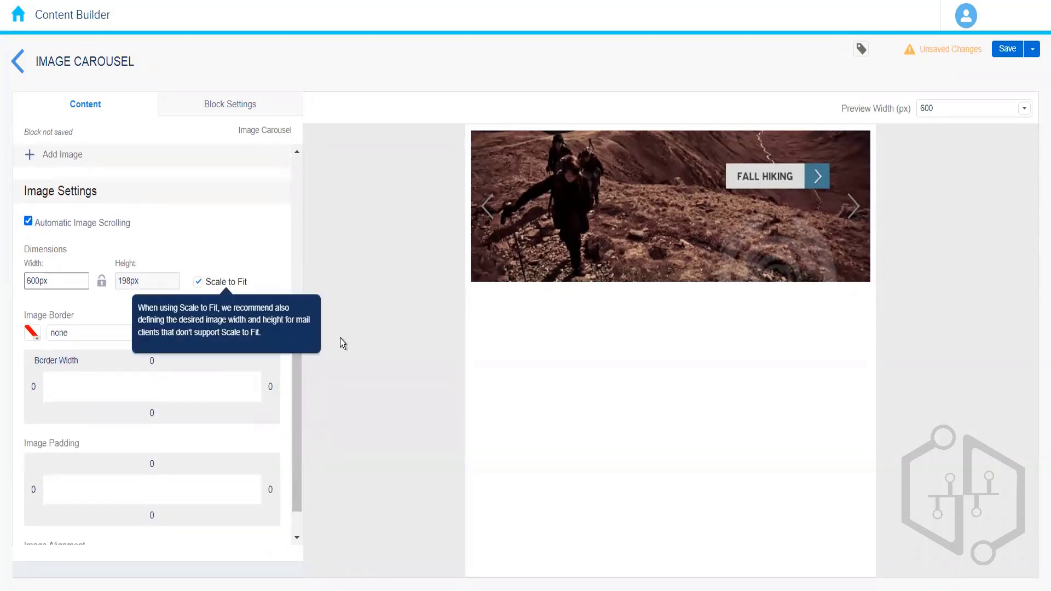
{"action": "left_click_drag", "start_coordinate": [291, 408], "coordinate": [291, 417]}
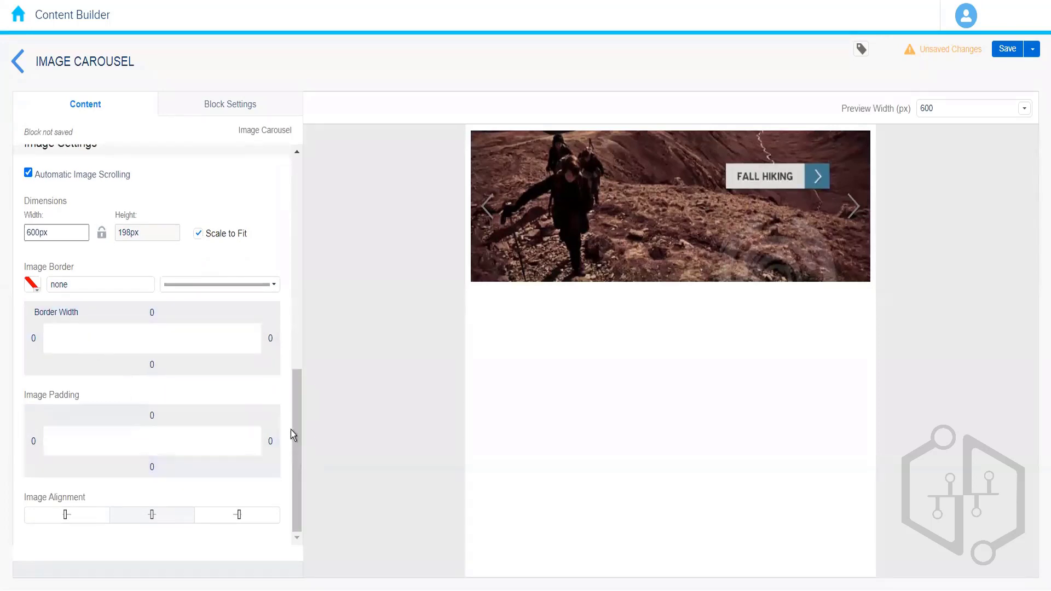
{"action": "left_click", "coordinate": [213, 110]}
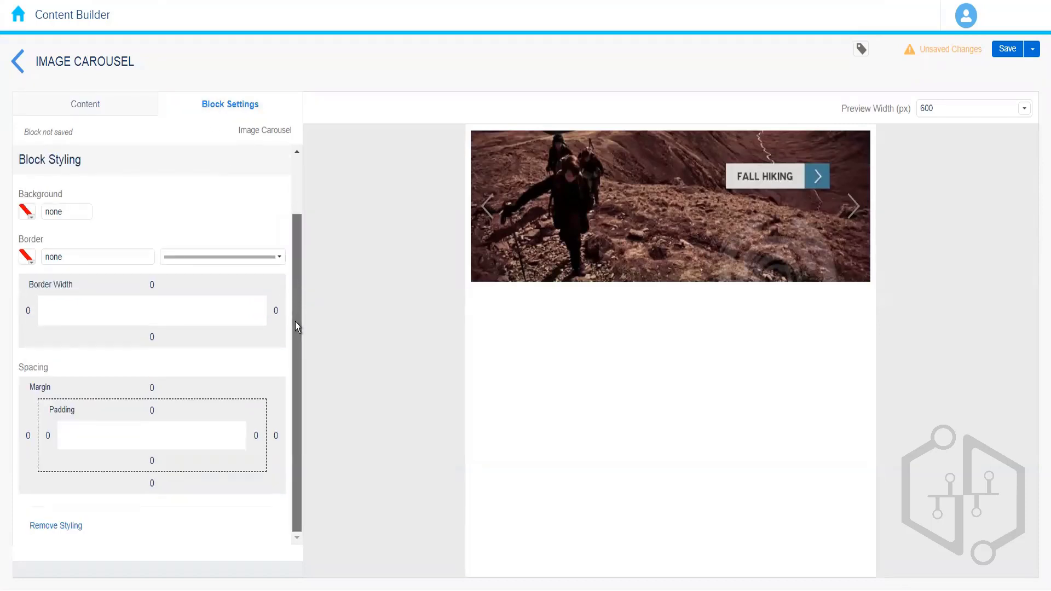
{"action": "left_click_drag", "start_coordinate": [295, 322], "coordinate": [298, 167]}
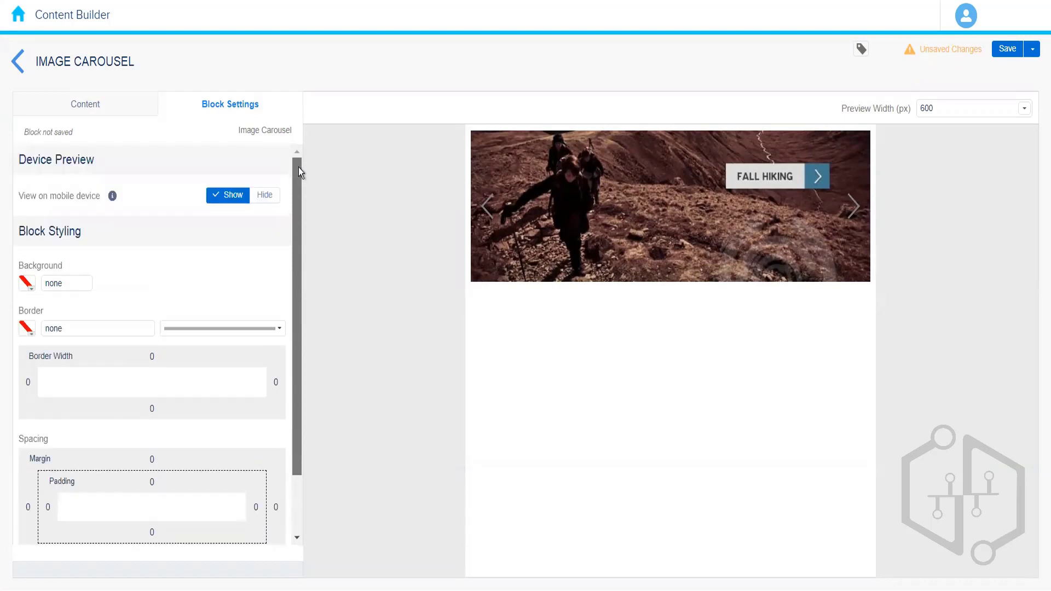
{"action": "left_click", "coordinate": [104, 109]}
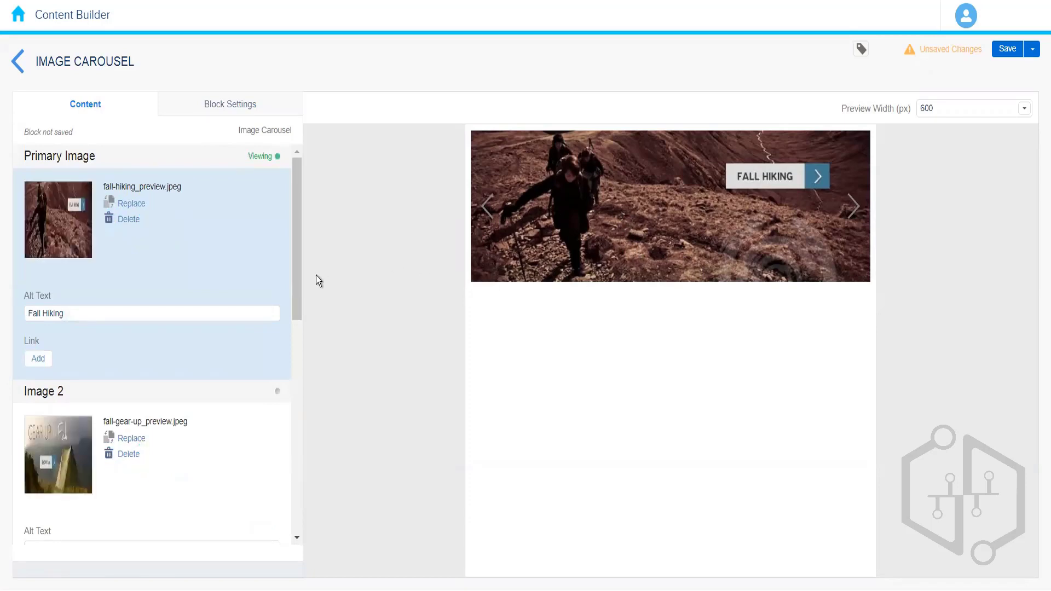
{"action": "left_click_drag", "start_coordinate": [296, 267], "coordinate": [297, 293]}
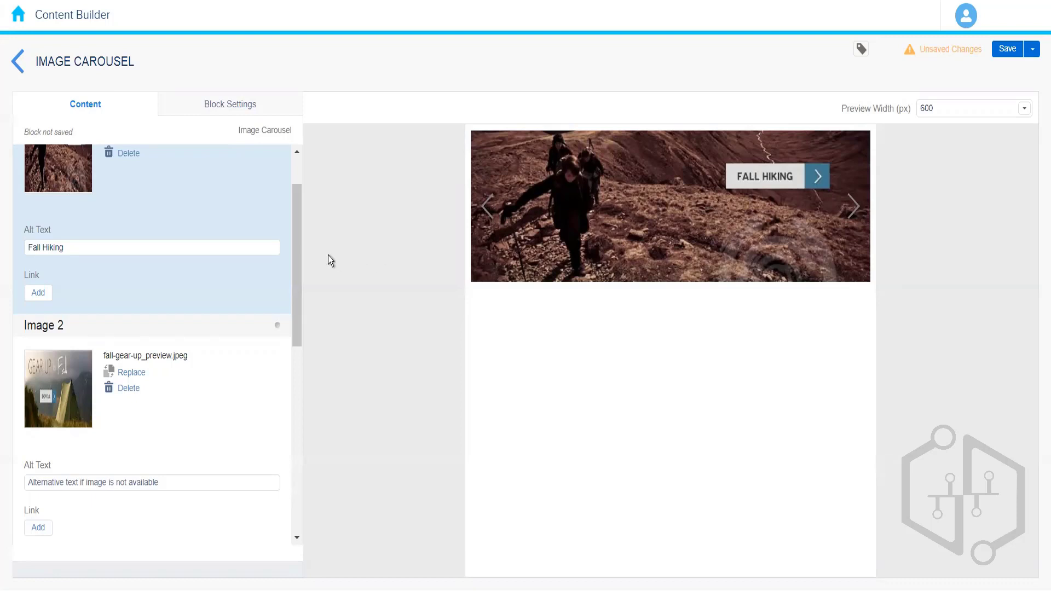
{"action": "left_click_drag", "start_coordinate": [296, 252], "coordinate": [298, 170]}
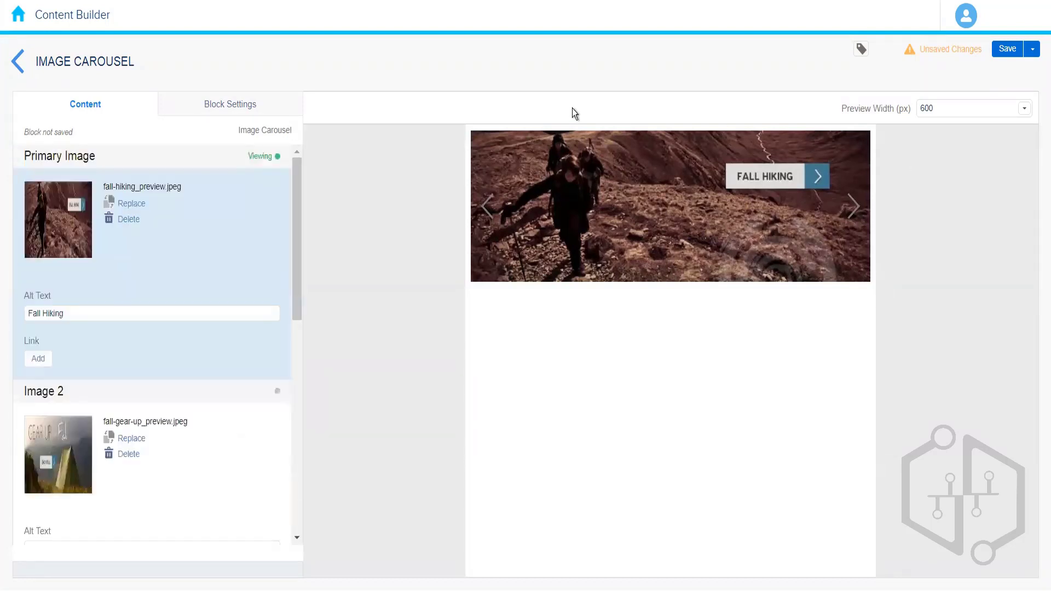
Step: Save the carousel block with the name Image Carousel Block Demo
{"action": "left_click", "coordinate": [1005, 50]}
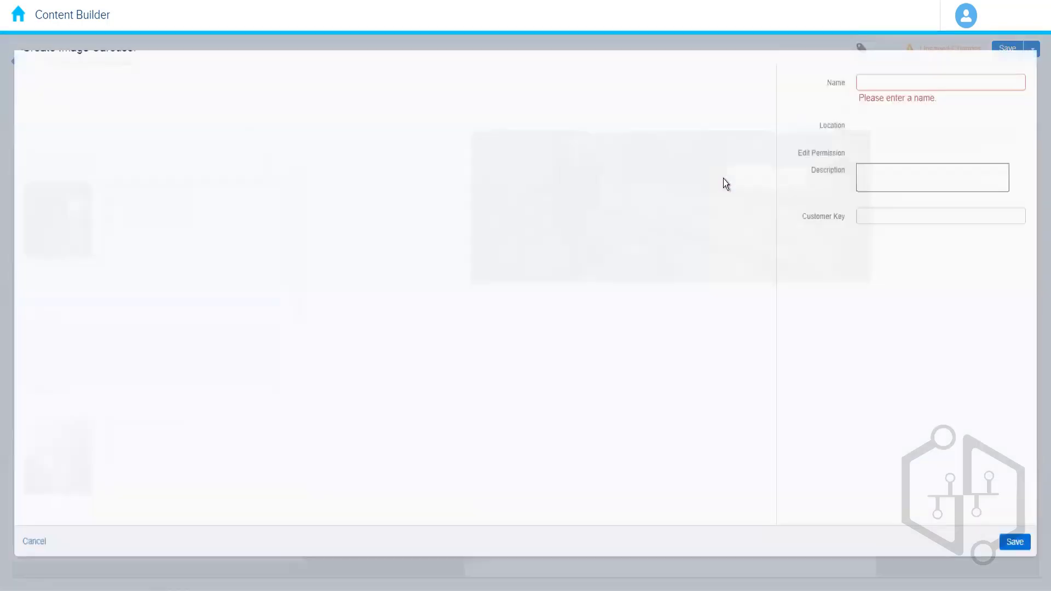
{"action": "left_click", "coordinate": [872, 104]}
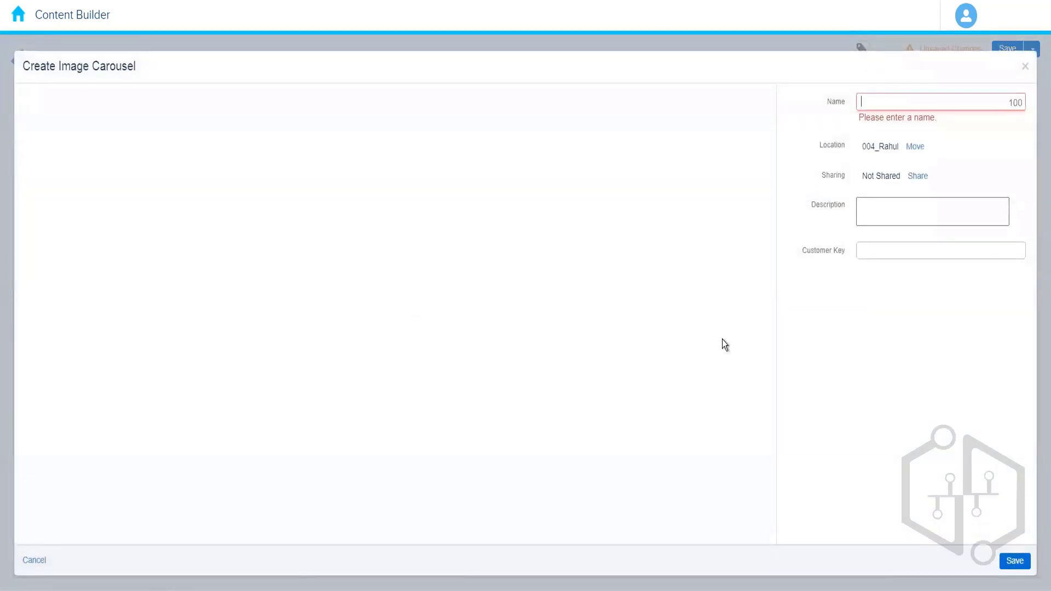
{"action": "type", "text": "Image Caro"}
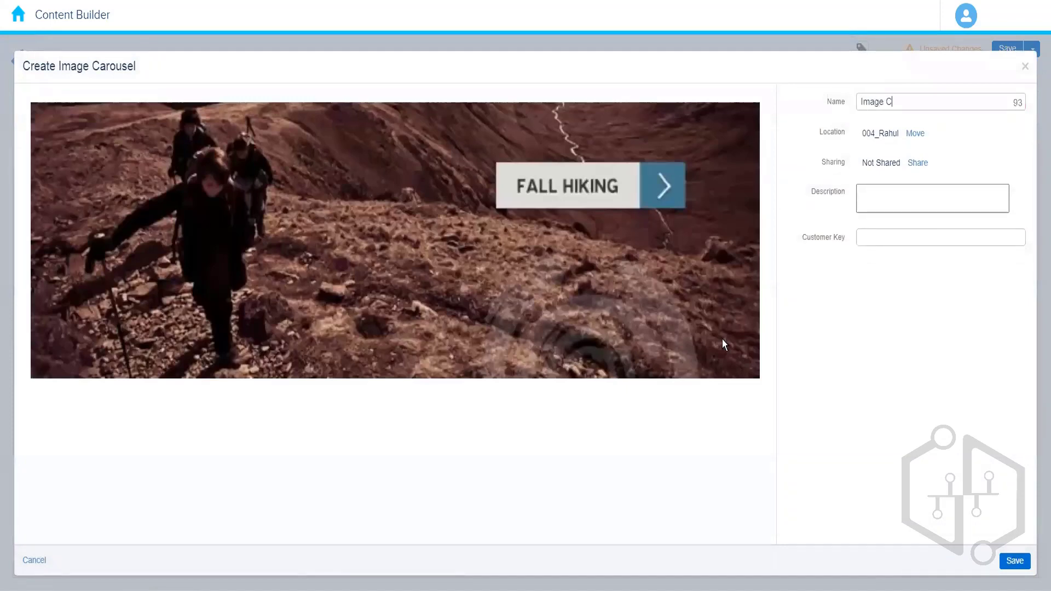
{"action": "type", "text": "usel Block Demo"}
{"action": "left_click", "coordinate": [1014, 560]}
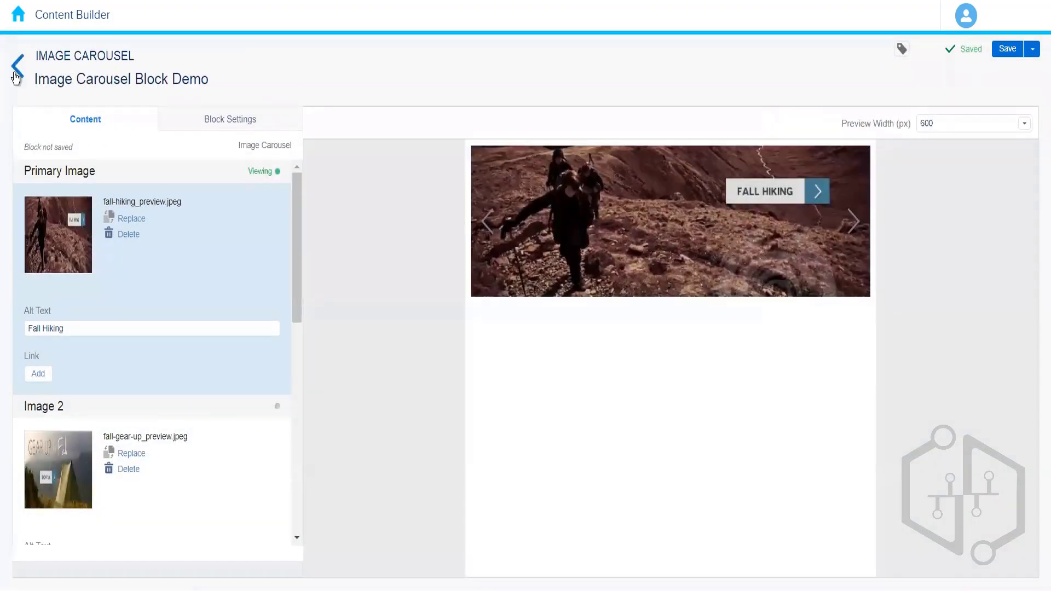
Step: Return to the folder and open a new Code Snippet content block
{"action": "left_click", "coordinate": [16, 75]}
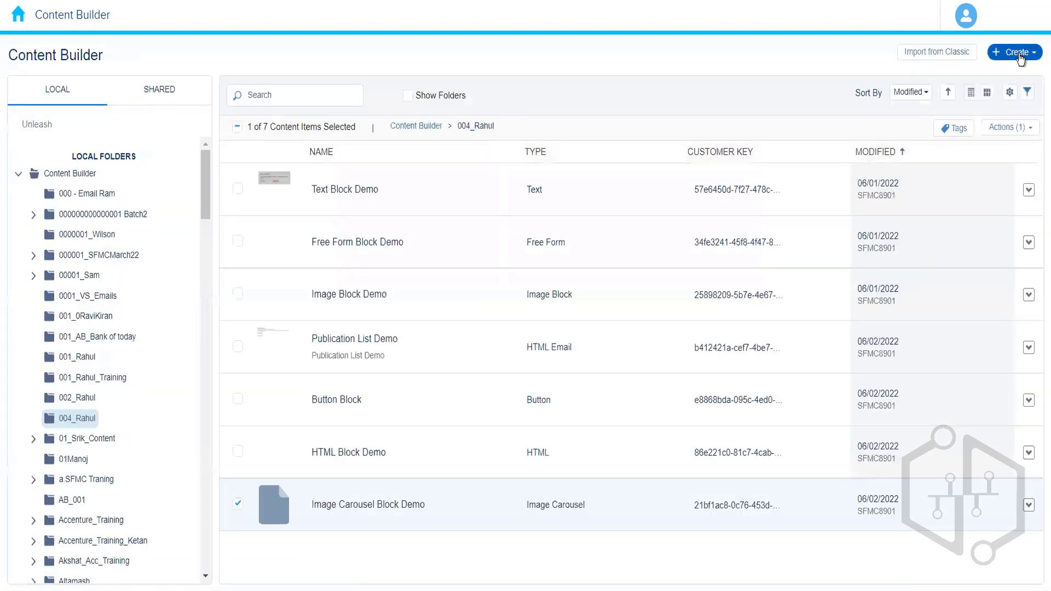
{"action": "left_click", "coordinate": [1019, 52]}
{"action": "mouse_move", "coordinate": [980, 146]}
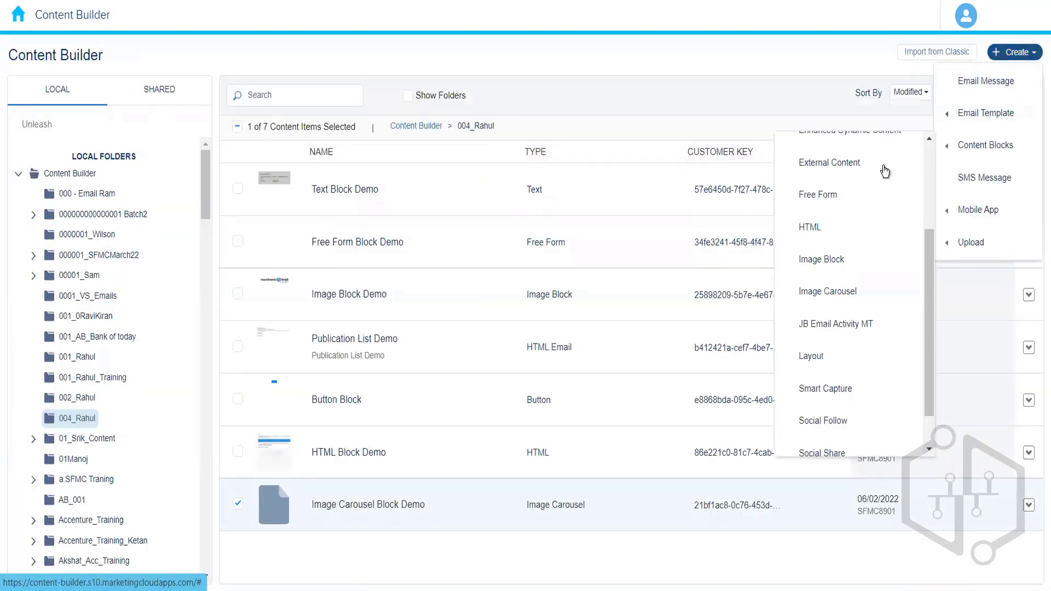
{"action": "scroll", "coordinate": [919, 202], "scroll_direction": "up", "scroll_amount": 1}
{"action": "scroll", "coordinate": [919, 201], "scroll_direction": "up", "scroll_amount": 2}
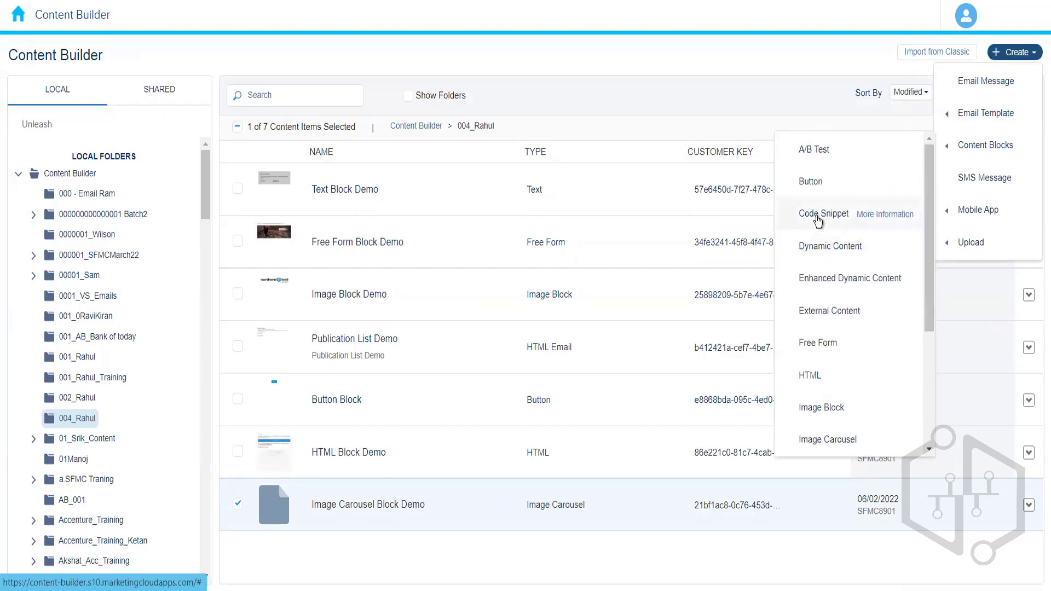
{"action": "left_click", "coordinate": [818, 219]}
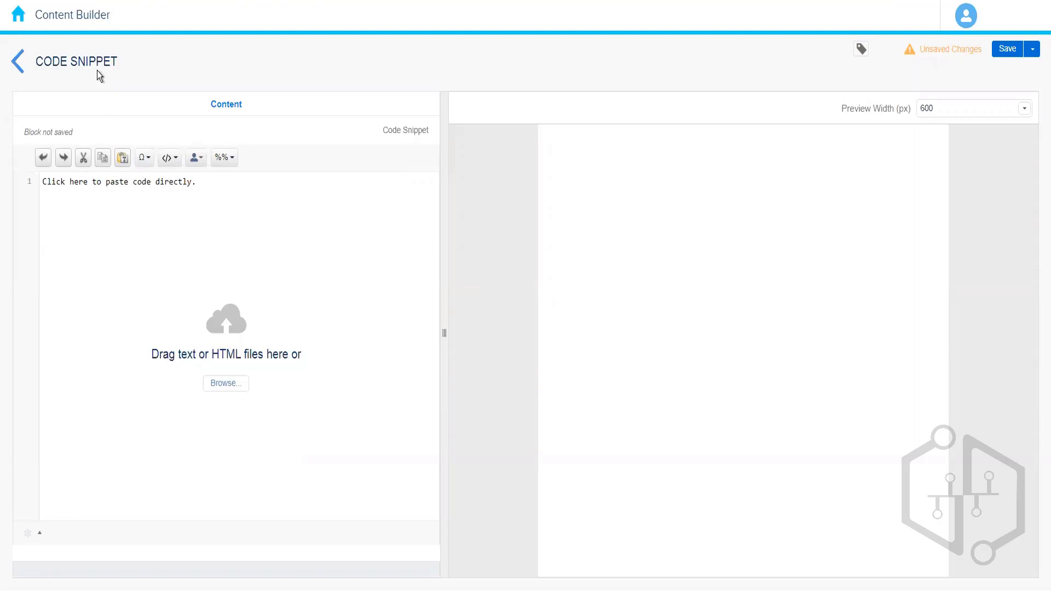
Step: Leave the code snippet editor and create a new A/B Test content block
{"action": "left_click", "coordinate": [40, 75]}
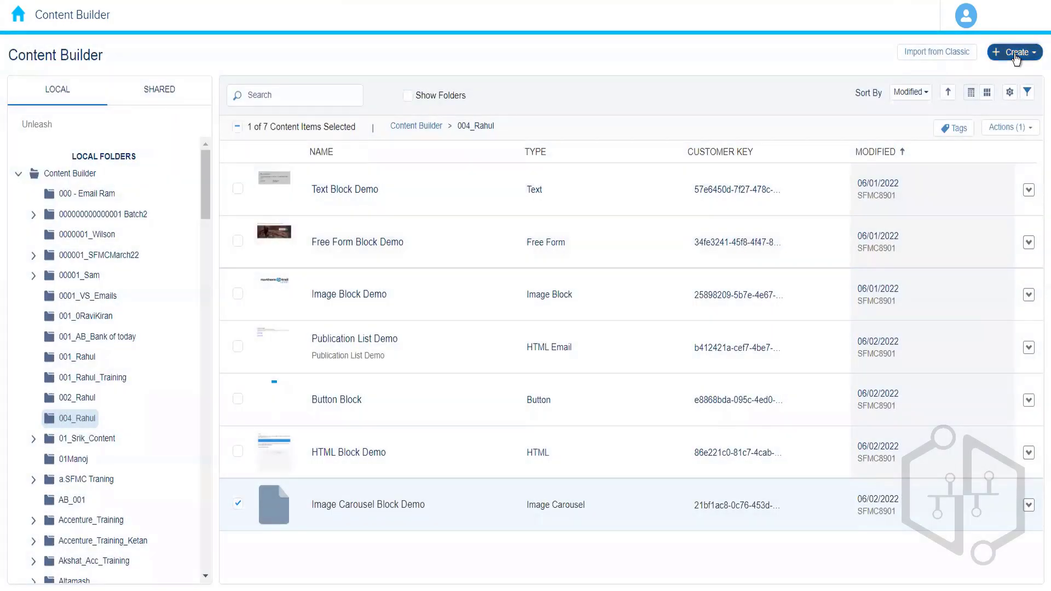
{"action": "left_click", "coordinate": [1015, 55]}
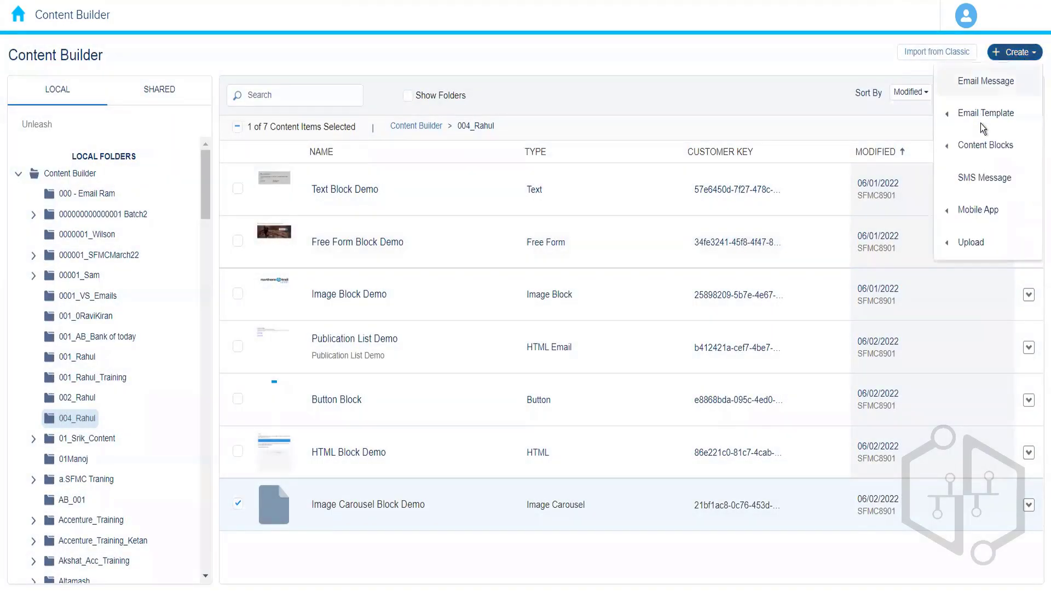
{"action": "mouse_move", "coordinate": [980, 151]}
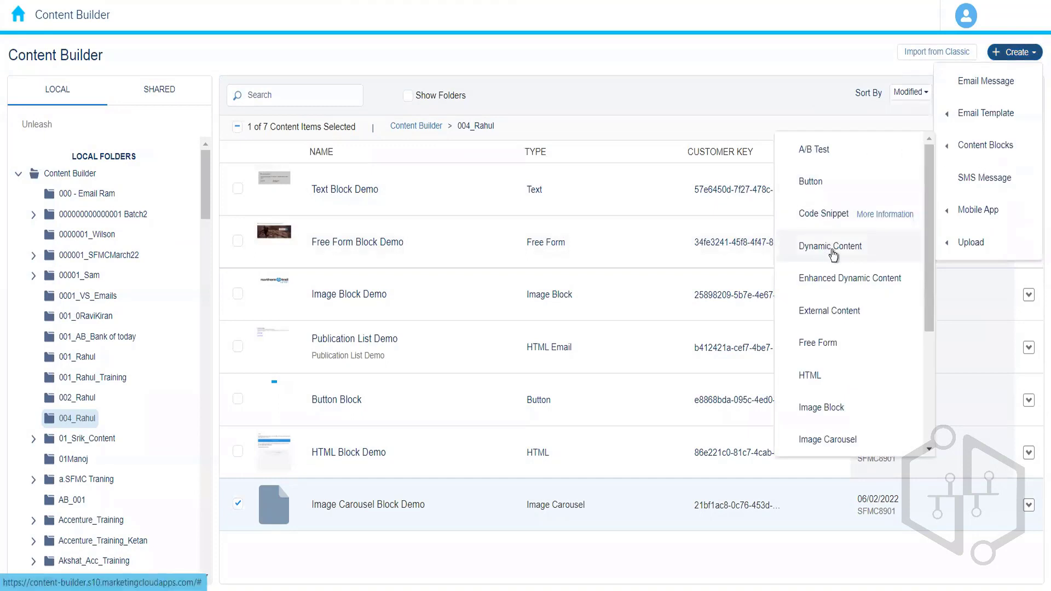
{"action": "left_click_drag", "start_coordinate": [927, 294], "coordinate": [868, 176]}
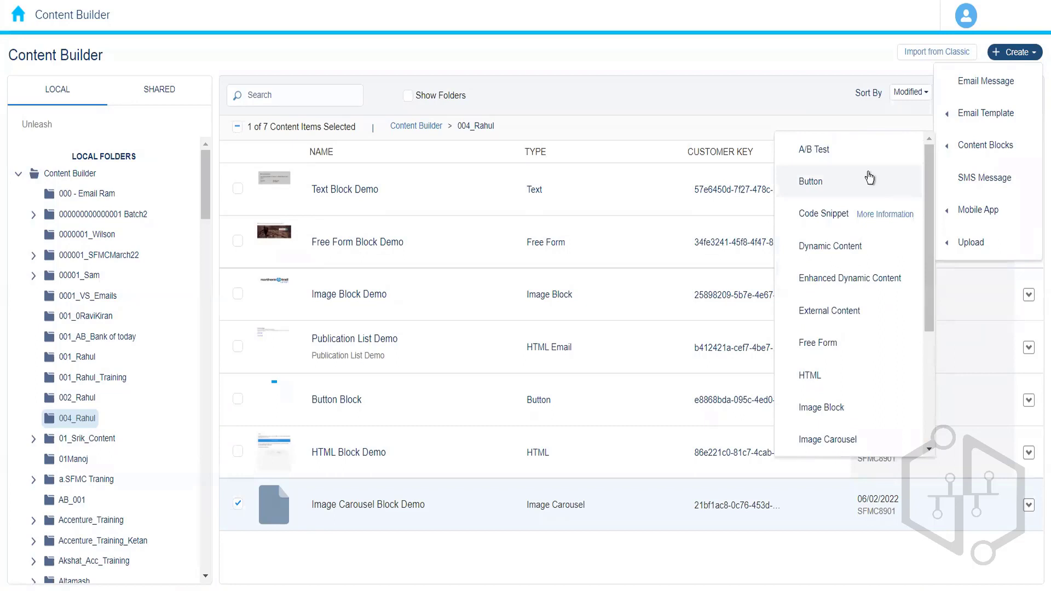
{"action": "left_click", "coordinate": [843, 155]}
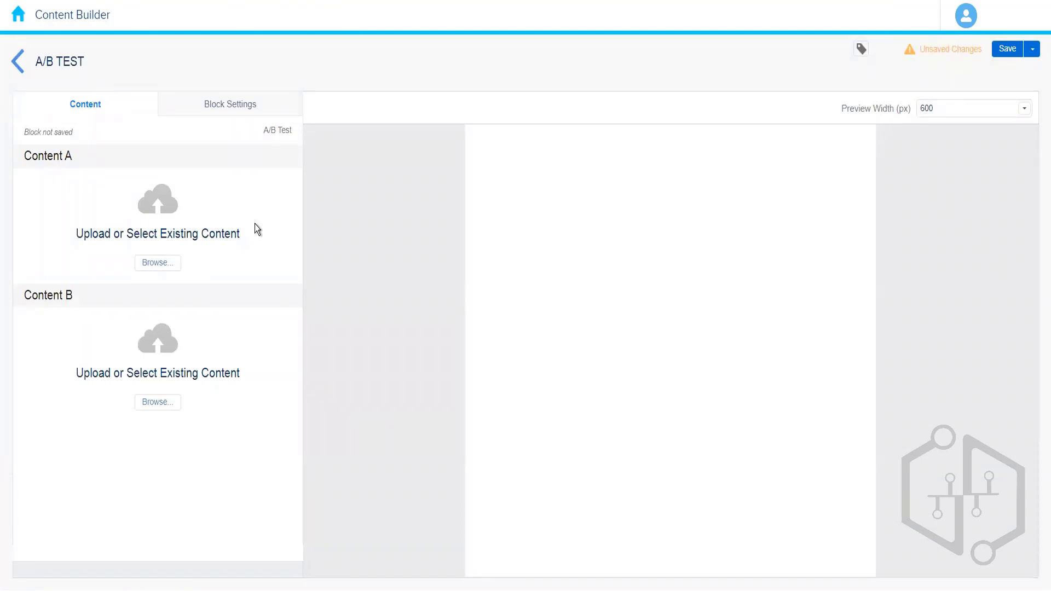
Step: Duplicate the browser tab to reopen the Content Builder page
{"action": "right_click", "coordinate": [109, 0]}
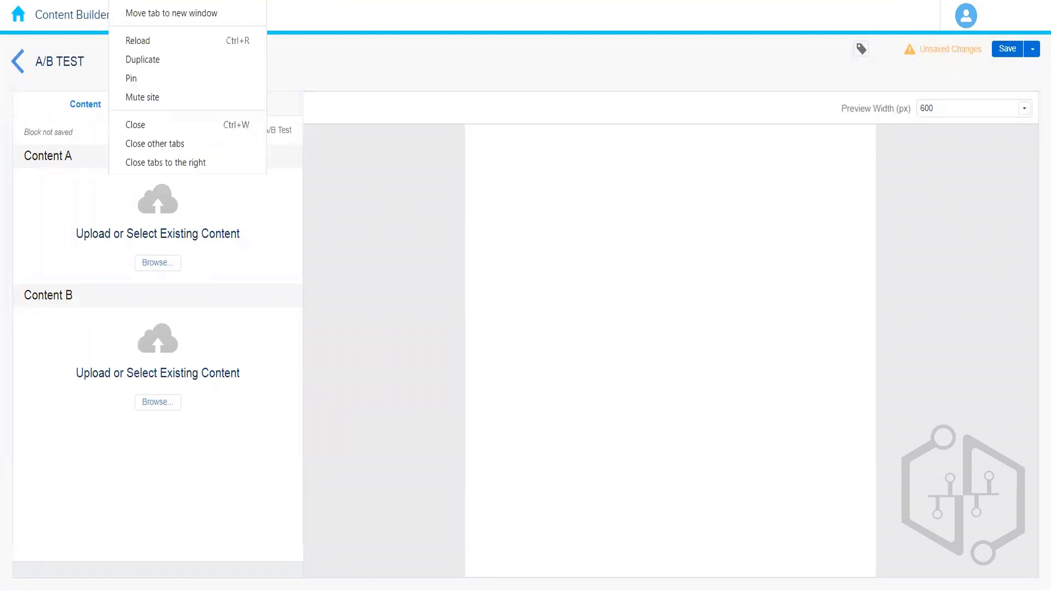
{"action": "left_click", "coordinate": [170, 61]}
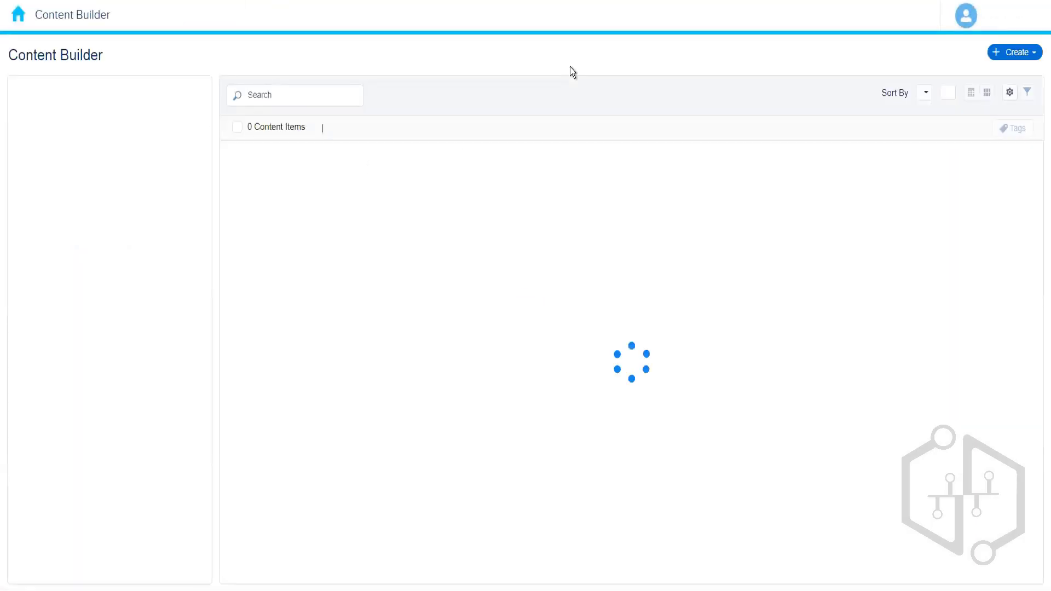
Step: Go to Email Studio's A/B Testing area and start creating a new A/B test
{"action": "left_click", "coordinate": [18, 15]}
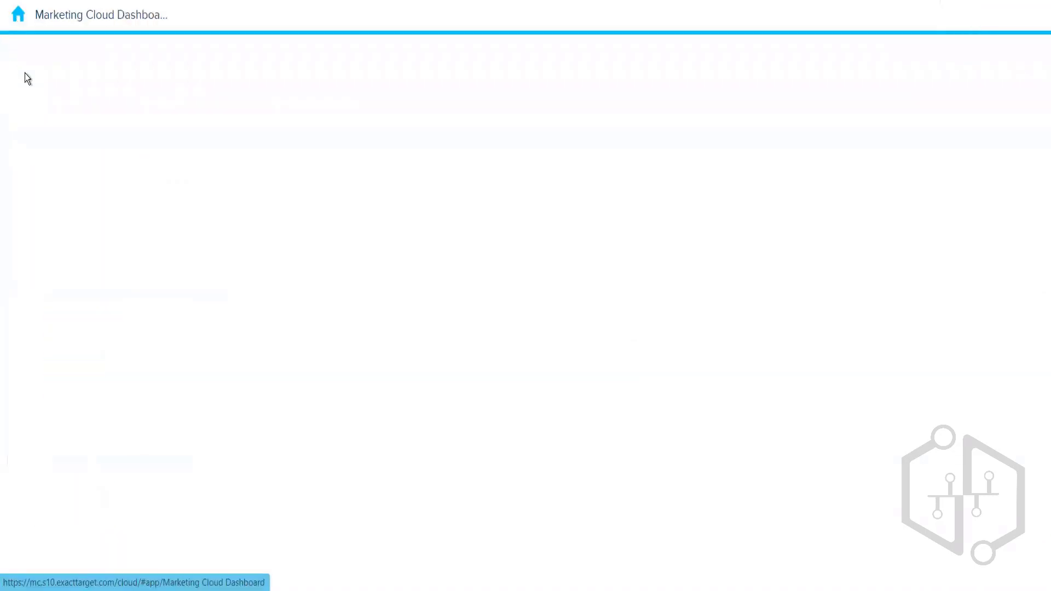
{"action": "mouse_move", "coordinate": [33, 117]}
{"action": "left_click", "coordinate": [34, 158]}
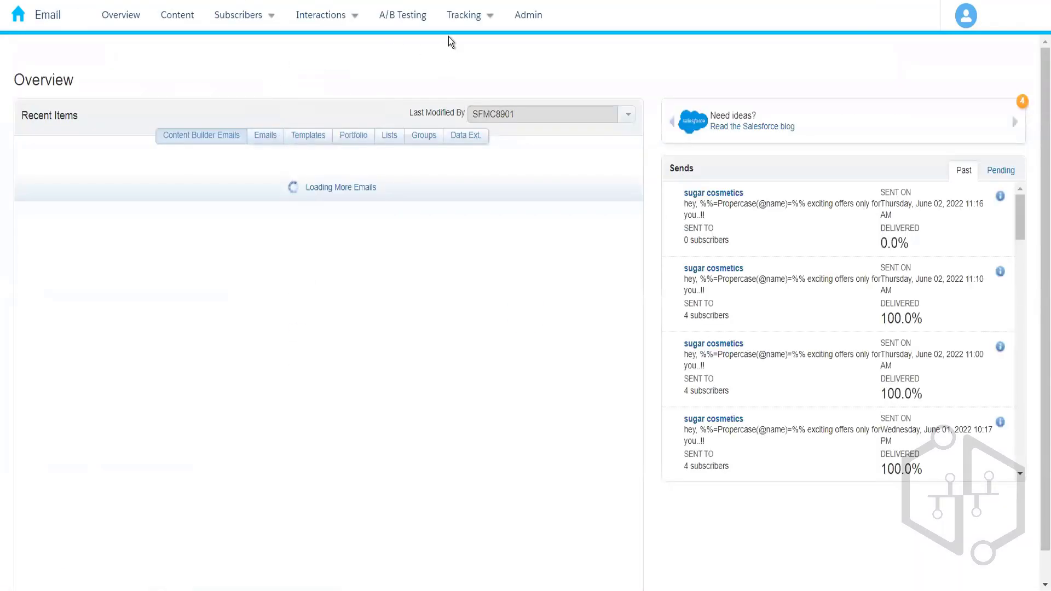
{"action": "left_click", "coordinate": [403, 16]}
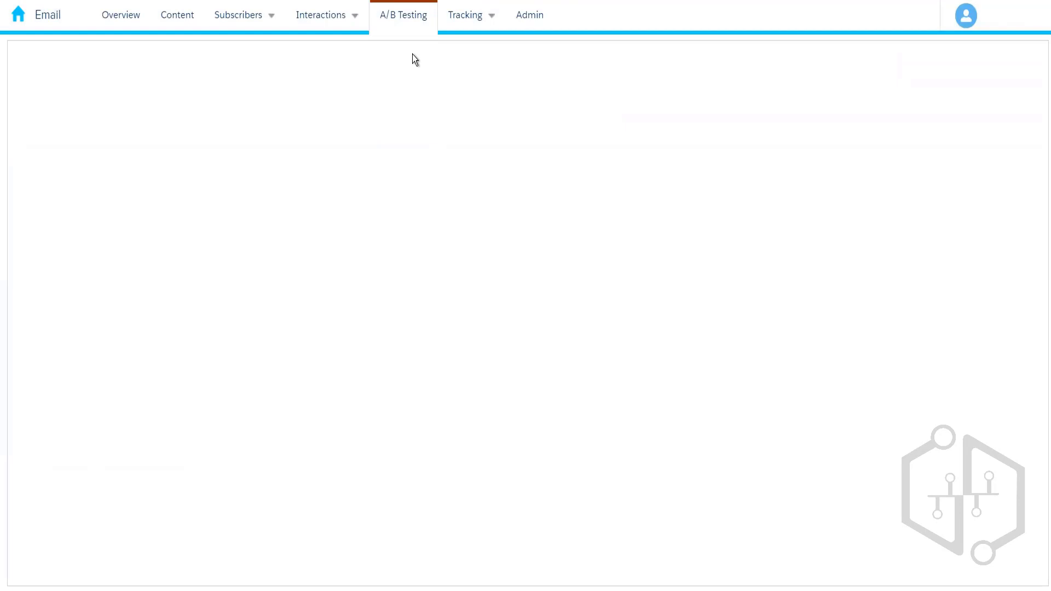
{"action": "left_click", "coordinate": [406, 19]}
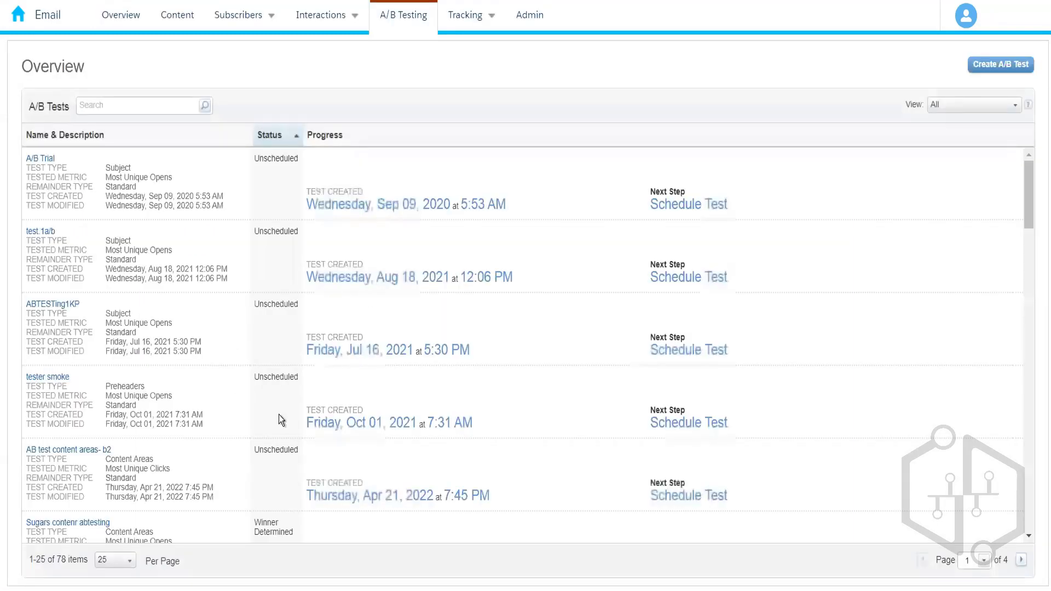
{"action": "left_click", "coordinate": [990, 65]}
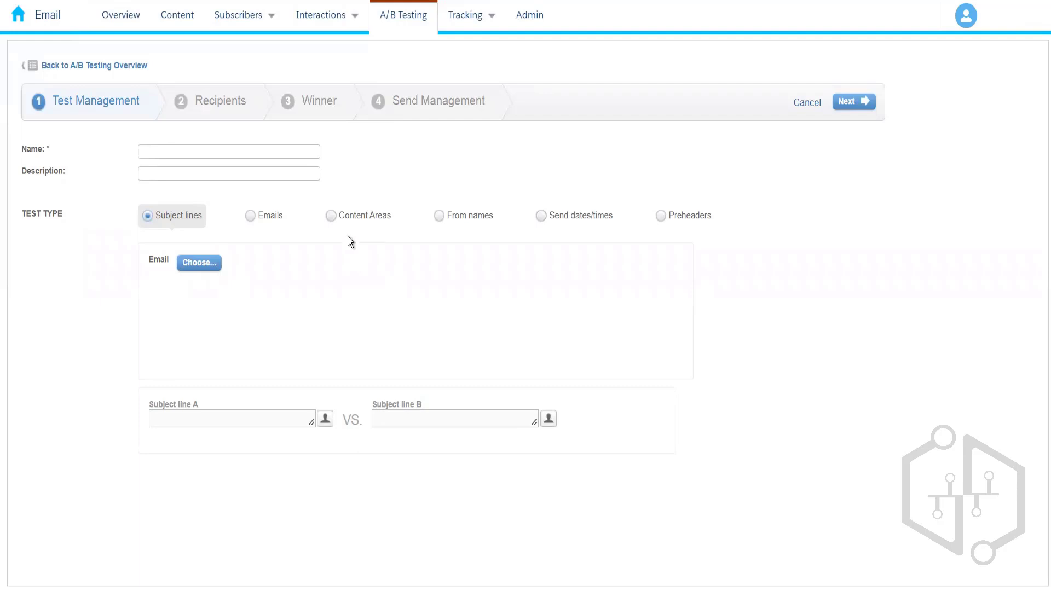
Step: Set the test type to Content Areas and browse the 004_Rahul folder for an email to test
{"action": "left_click", "coordinate": [332, 216]}
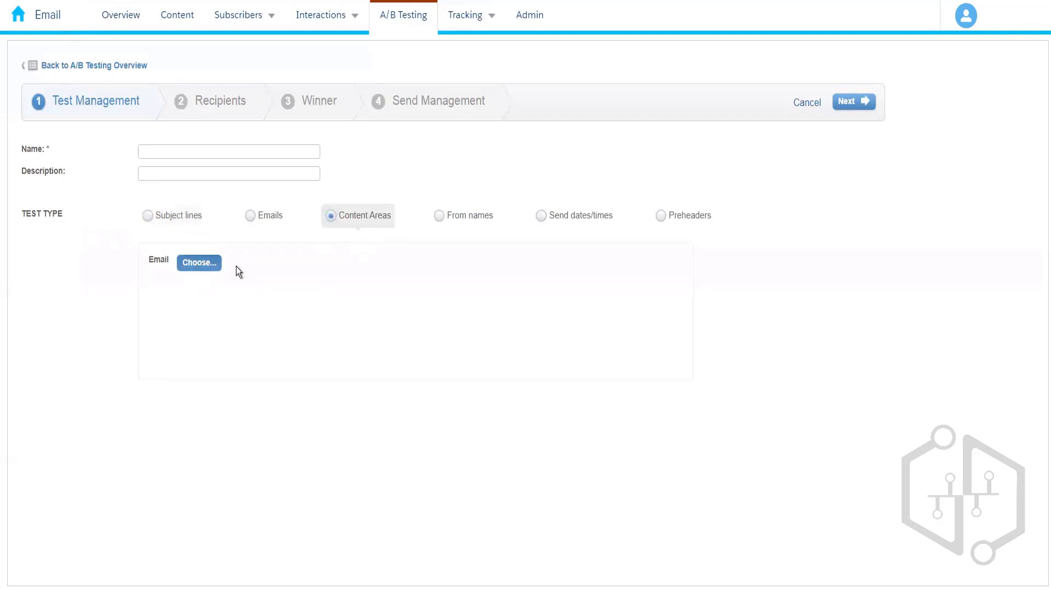
{"action": "left_click", "coordinate": [199, 263]}
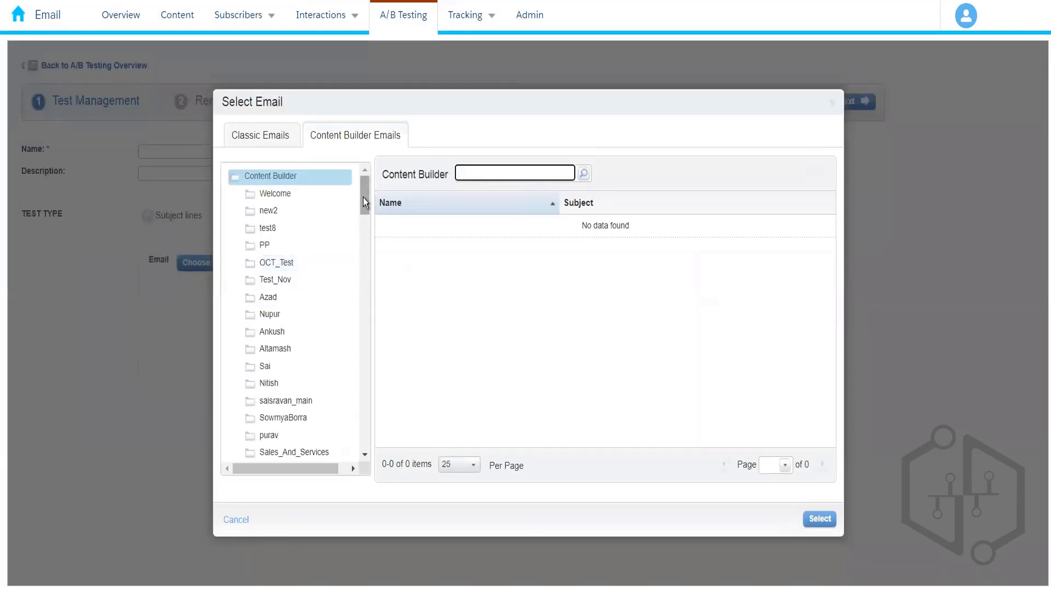
{"action": "left_click_drag", "start_coordinate": [363, 197], "coordinate": [372, 331]}
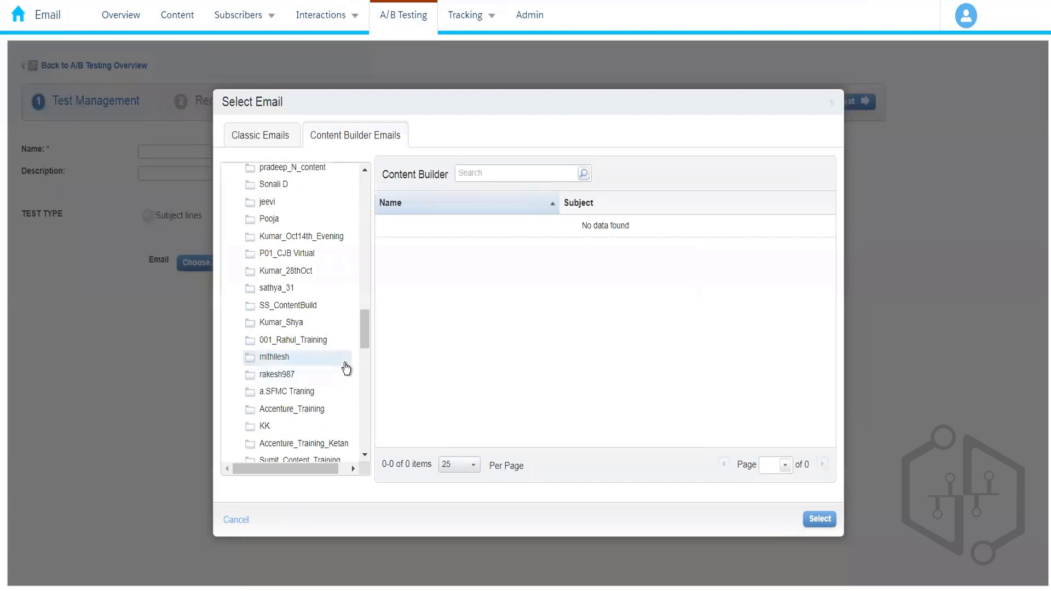
{"action": "key", "text": "ctrl+f"}
{"action": "type", "text": "rahul"}
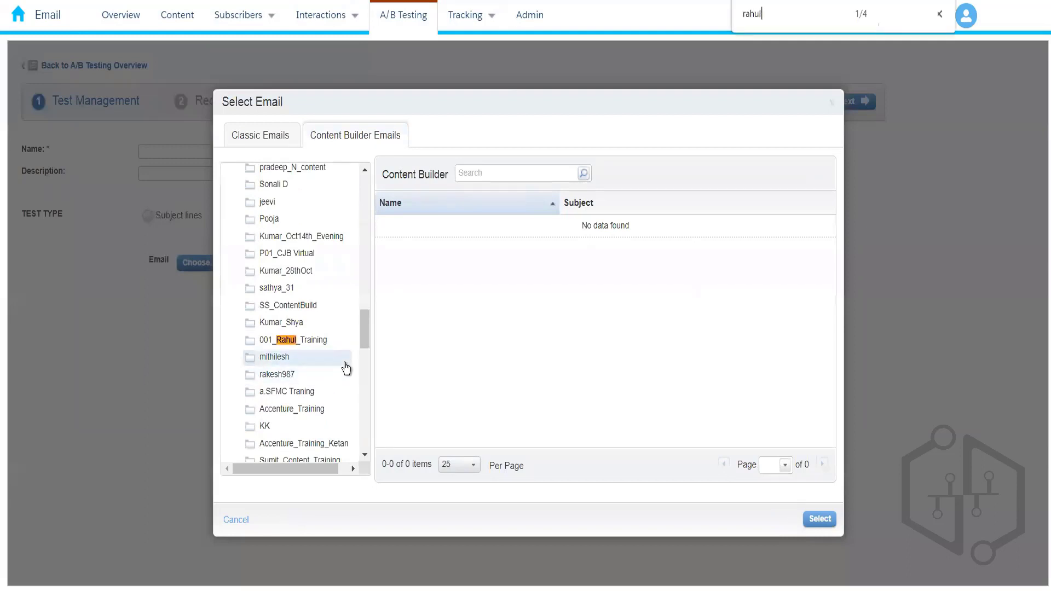
{"action": "key", "text": "Return"}
{"action": "key", "text": "Return"}
{"action": "key", "text": "Return"}
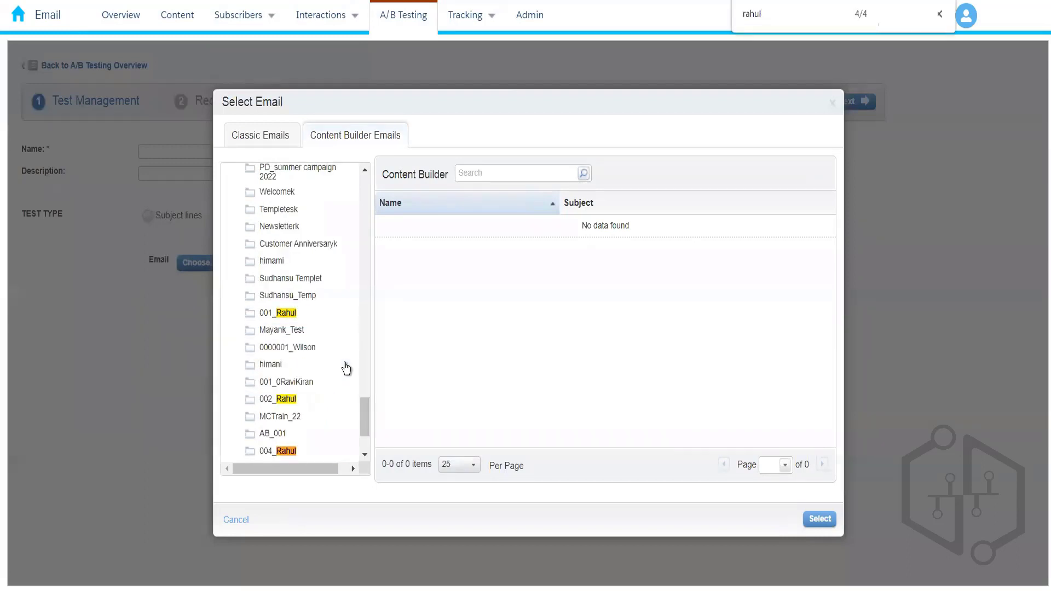
{"action": "left_click", "coordinate": [328, 452]}
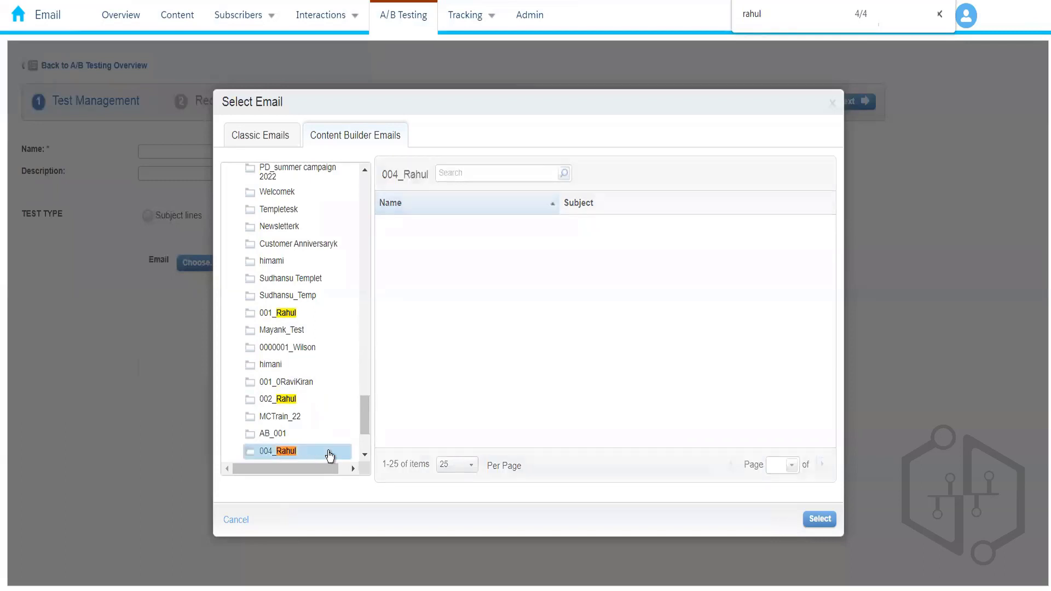
{"action": "left_click", "coordinate": [364, 456]}
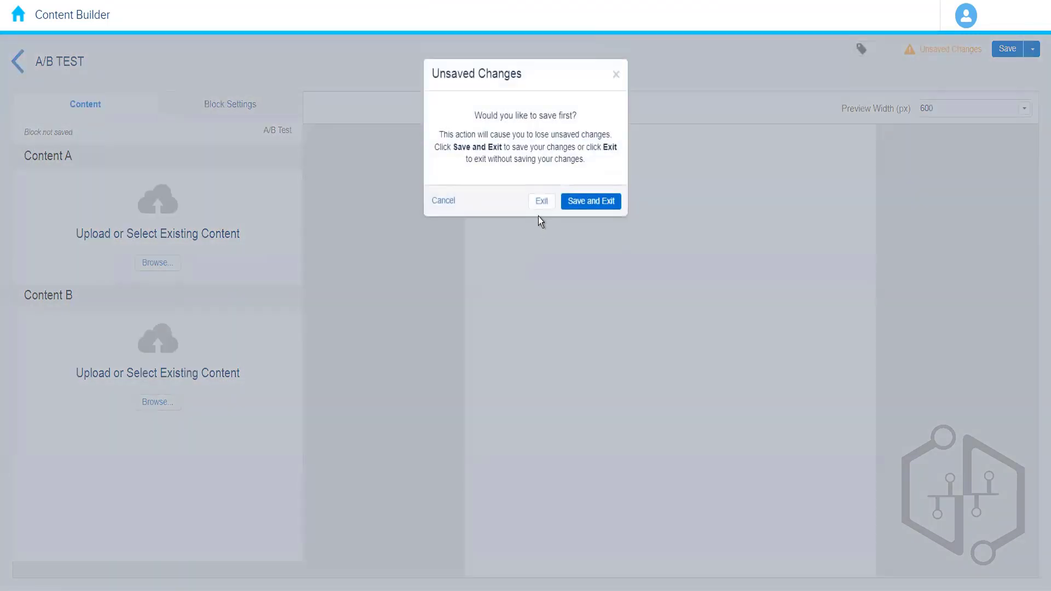
Step: Exit the A/B test block editor without saving and start a new email message from a template
{"action": "left_click", "coordinate": [542, 203]}
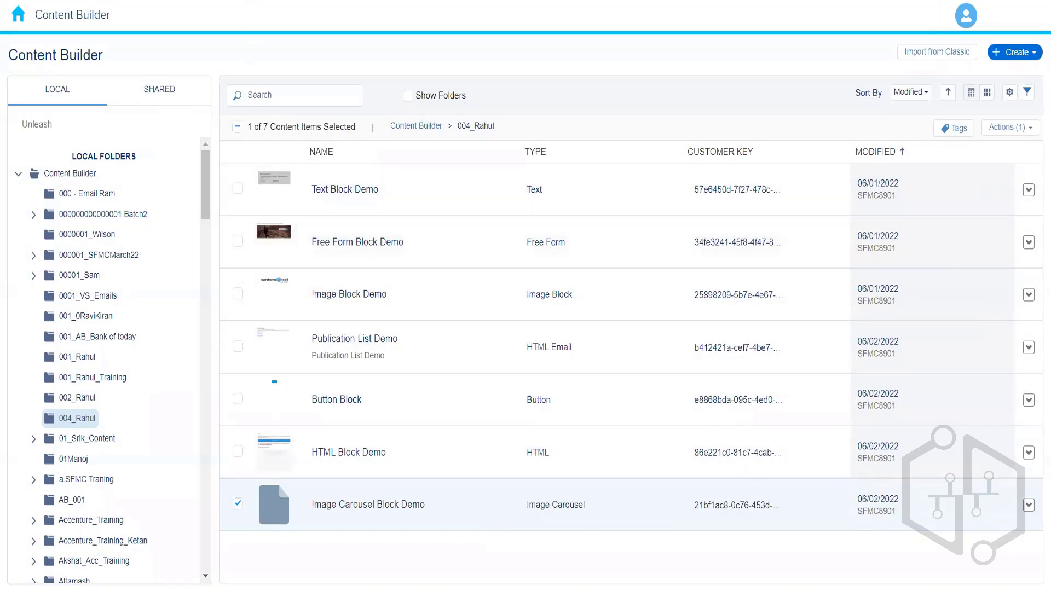
{"action": "left_click", "coordinate": [1036, 55]}
{"action": "mouse_move", "coordinate": [977, 113]}
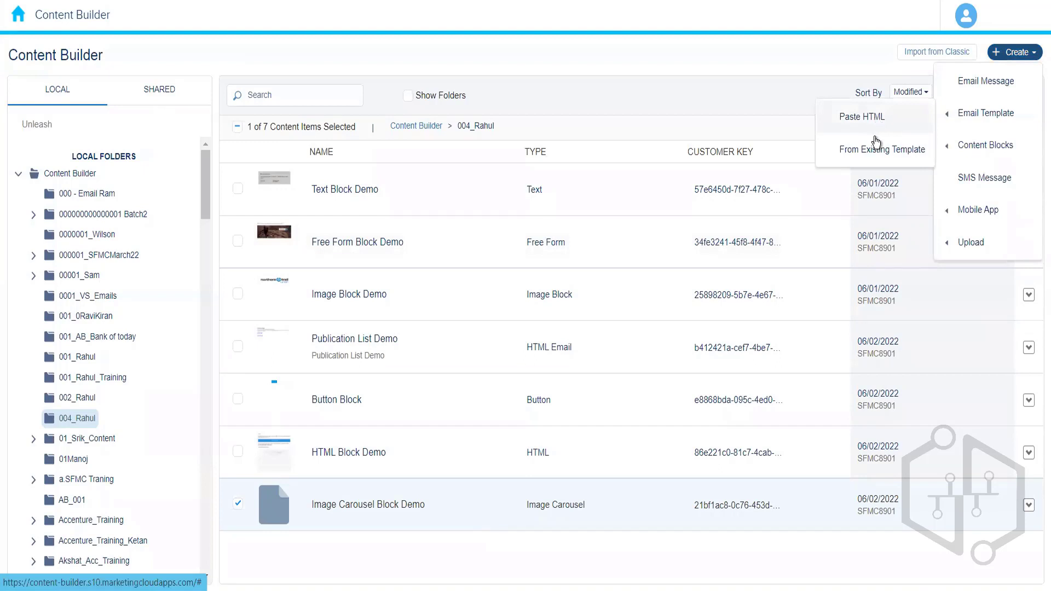
{"action": "left_click", "coordinate": [985, 81]}
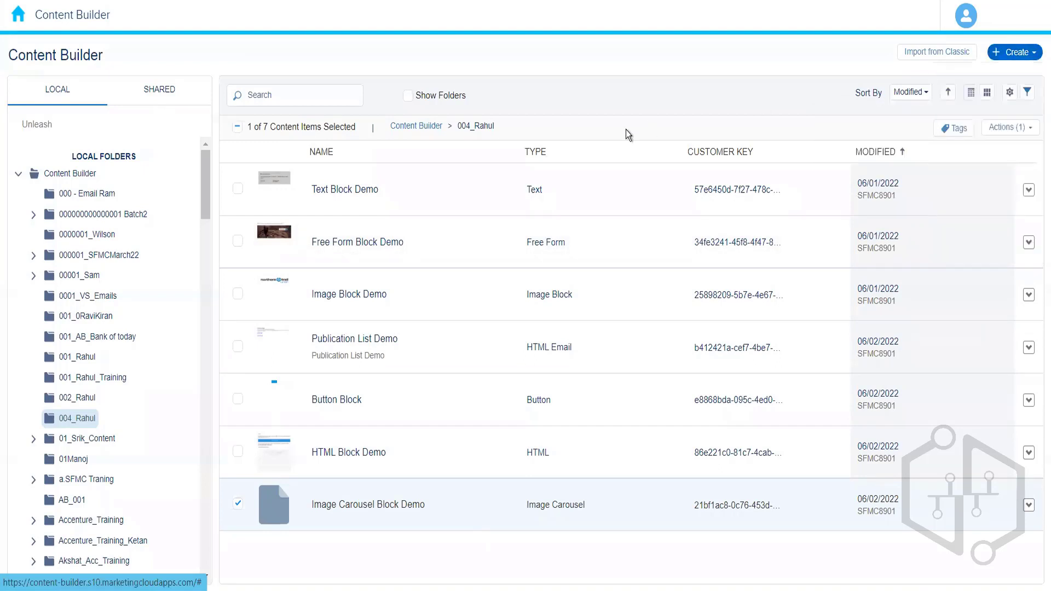
{"action": "left_click", "coordinate": [155, 125]}
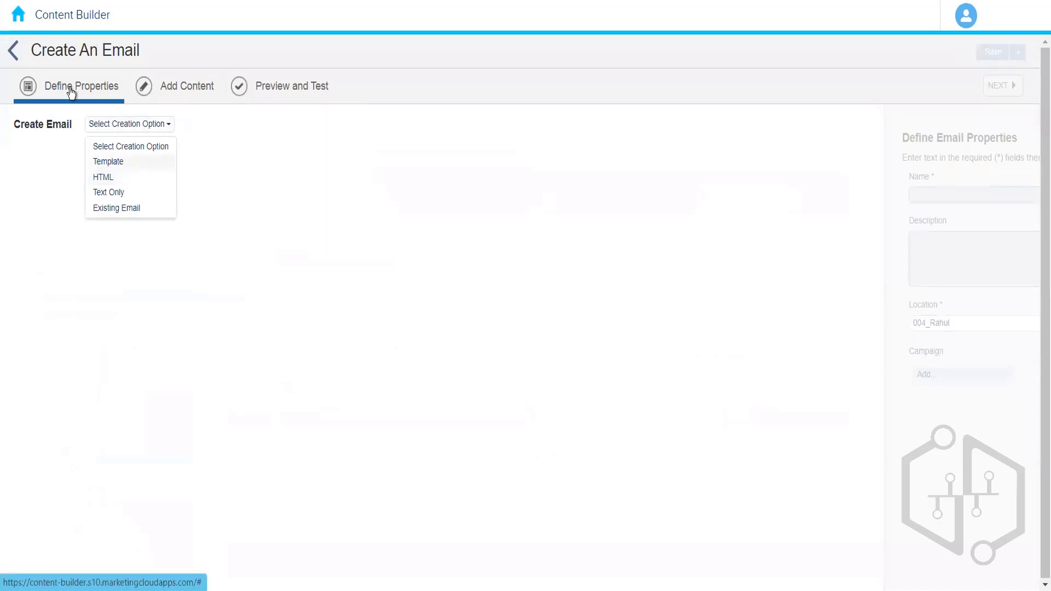
{"action": "left_click", "coordinate": [146, 162]}
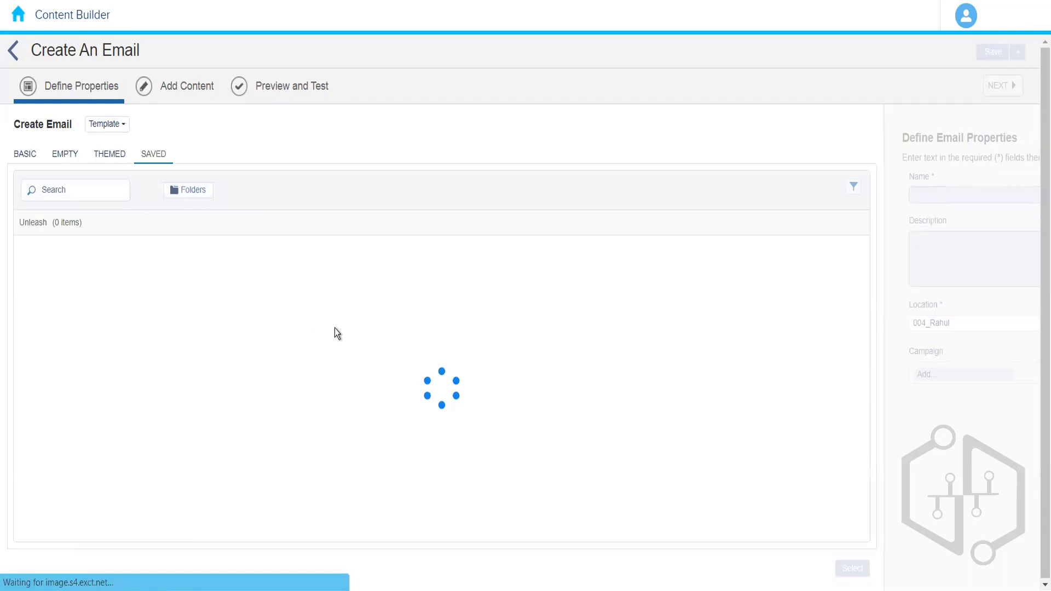
Step: Choose the empty Basic 1 Column template for the email
{"action": "left_click", "coordinate": [30, 159]}
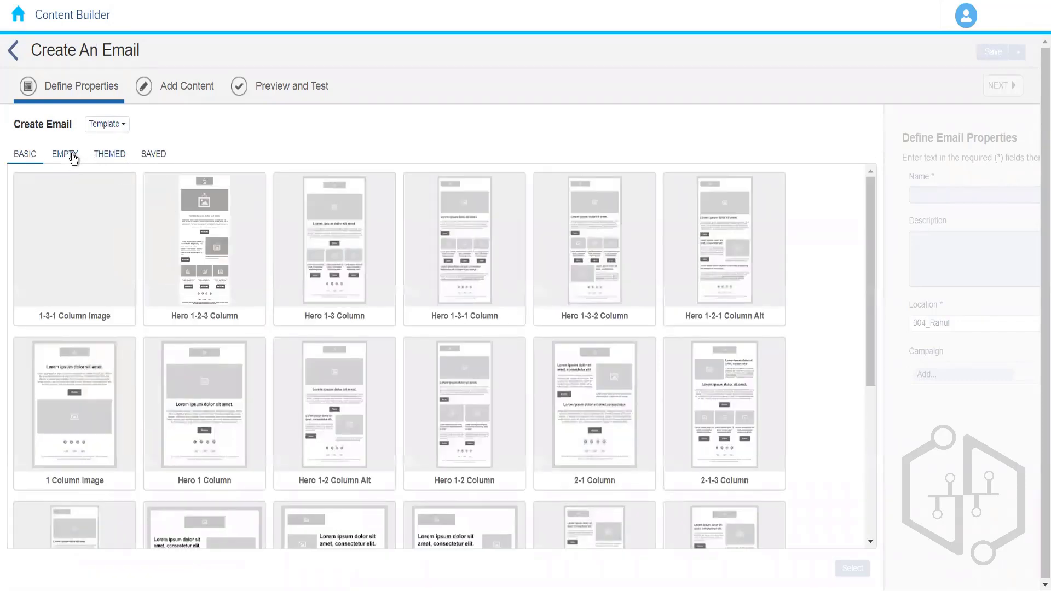
{"action": "left_click", "coordinate": [67, 156]}
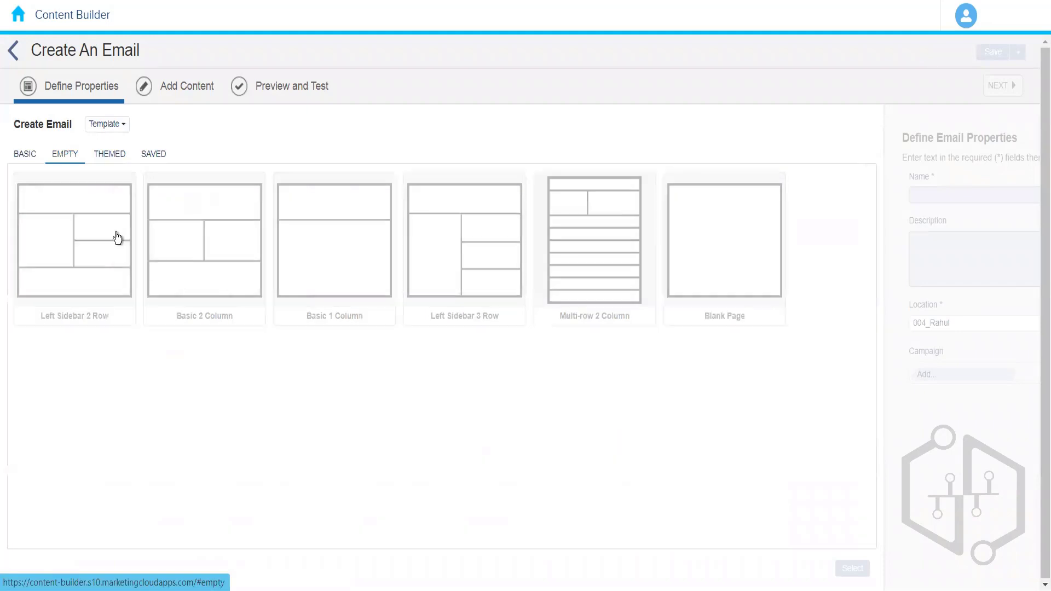
{"action": "left_click", "coordinate": [328, 247]}
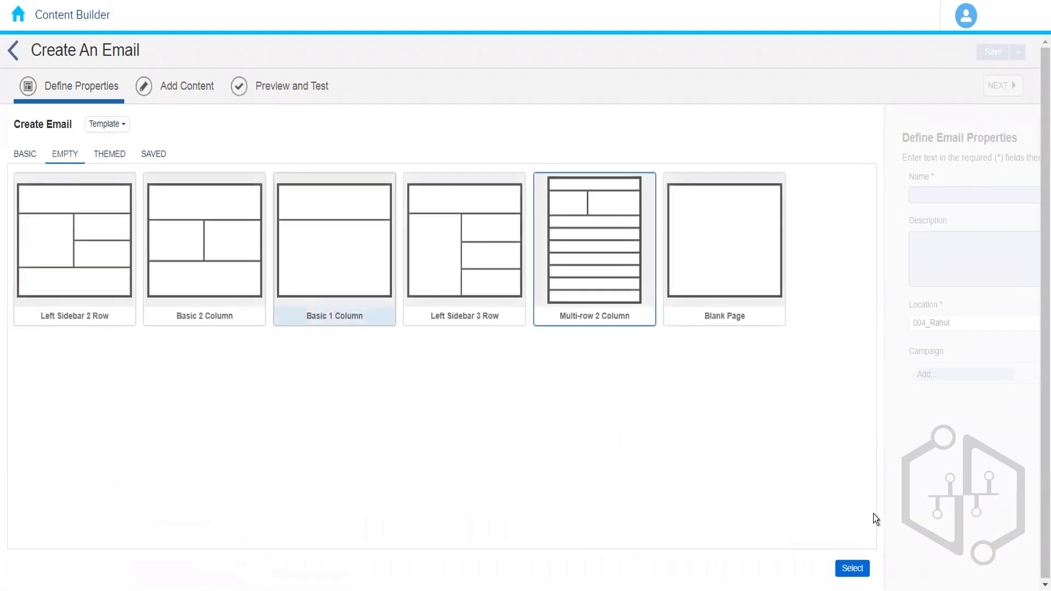
{"action": "left_click", "coordinate": [852, 569]}
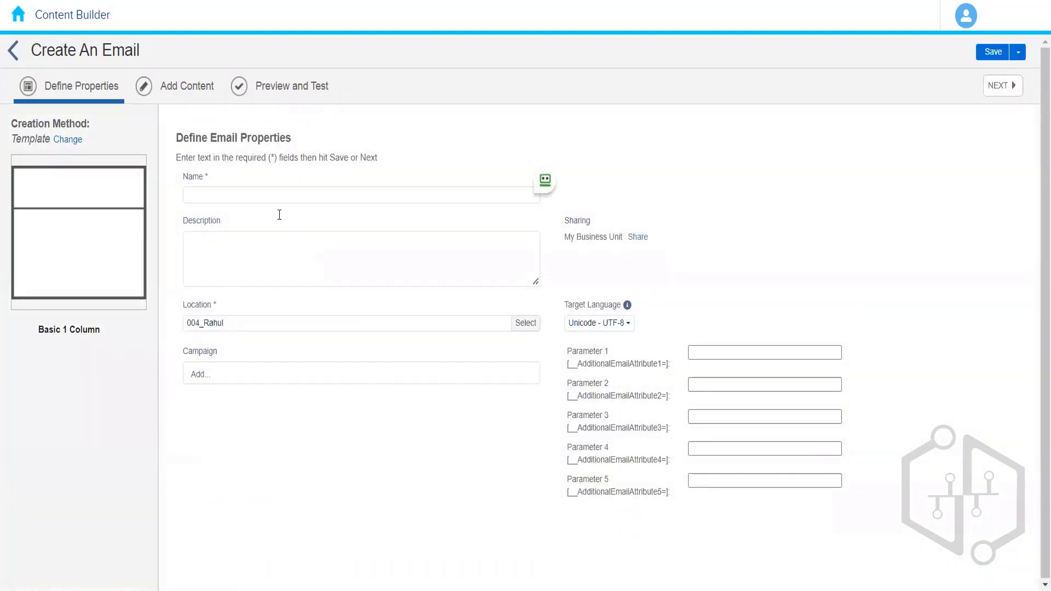
Step: Name the email AB Test Content Demo and continue to adding content
{"action": "left_click", "coordinate": [274, 196]}
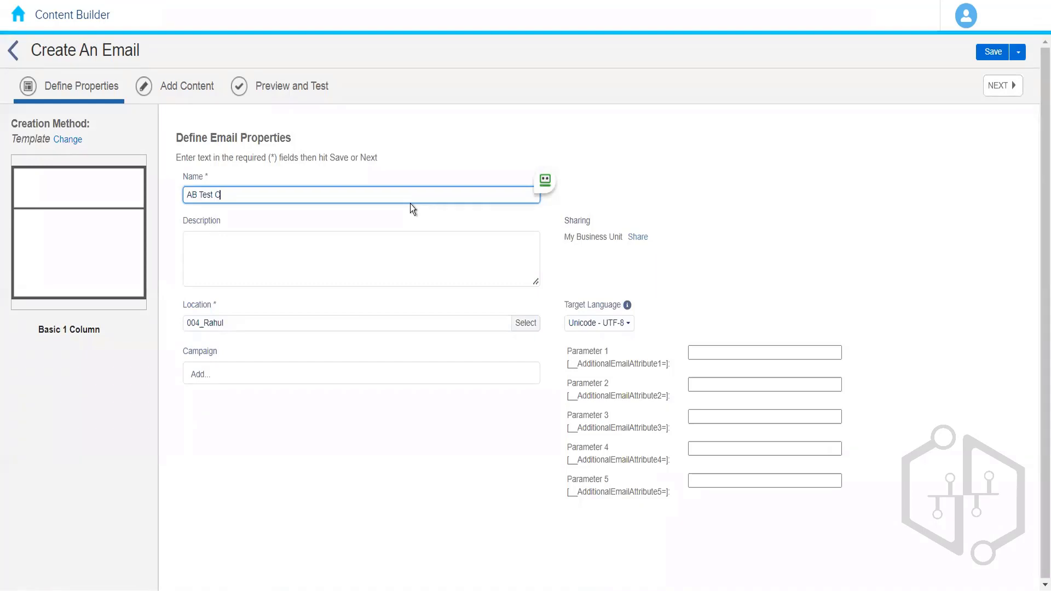
{"action": "type", "text": "AB Test Content Demo"}
{"action": "left_click", "coordinate": [284, 108]}
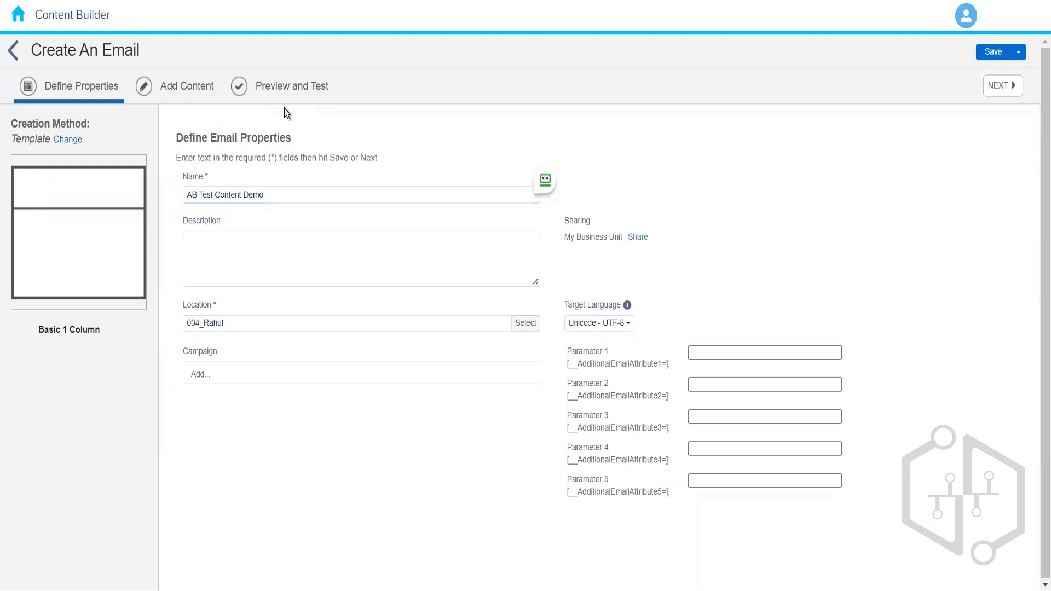
{"action": "left_click", "coordinate": [180, 96]}
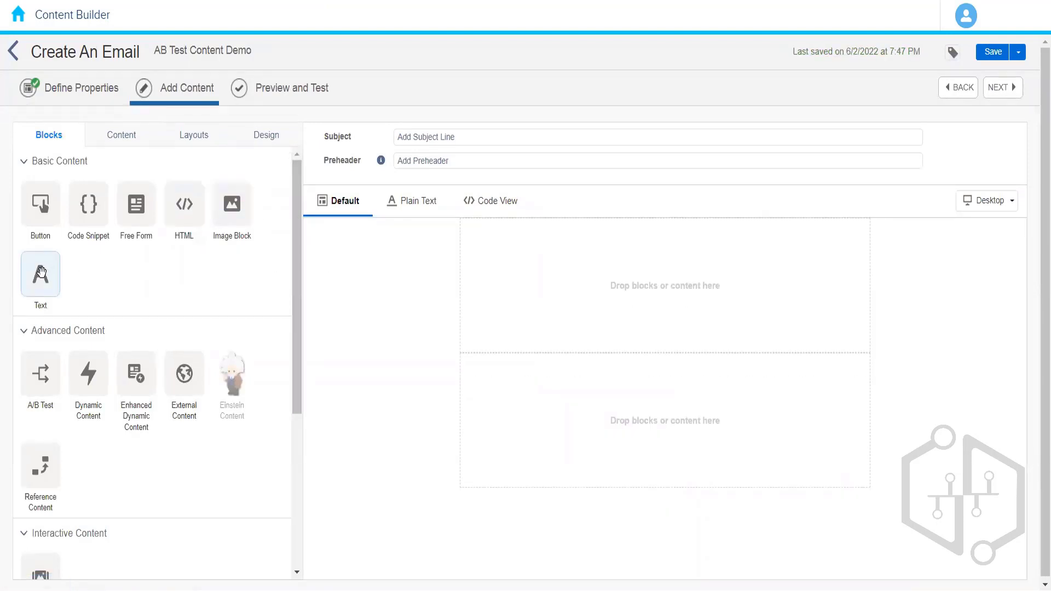
Step: Add a Text block to the email's upper content area
{"action": "left_click_drag", "start_coordinate": [42, 272], "coordinate": [558, 260]}
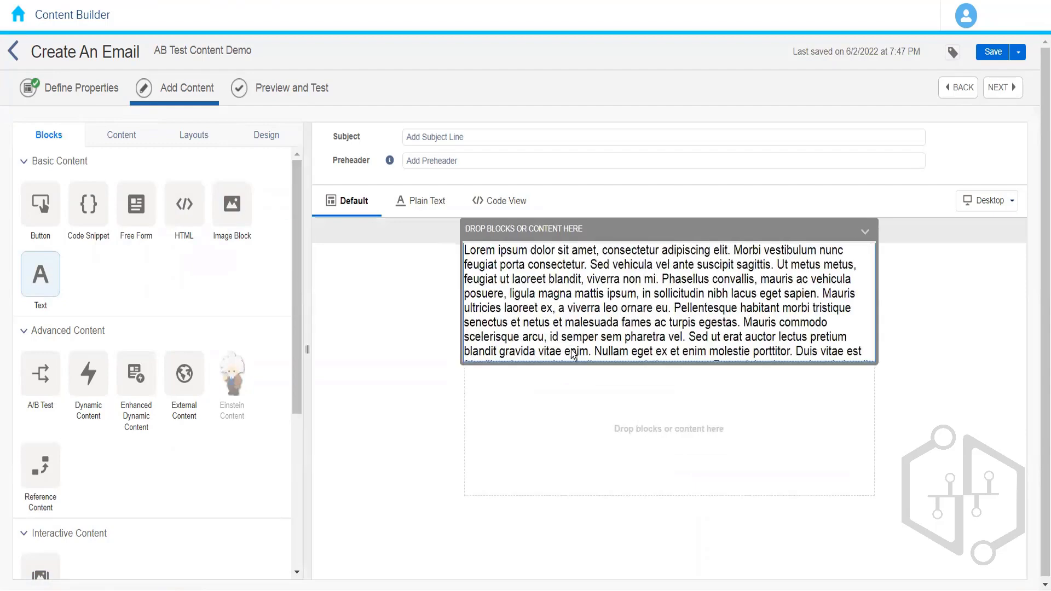
{"action": "left_click", "coordinate": [397, 564]}
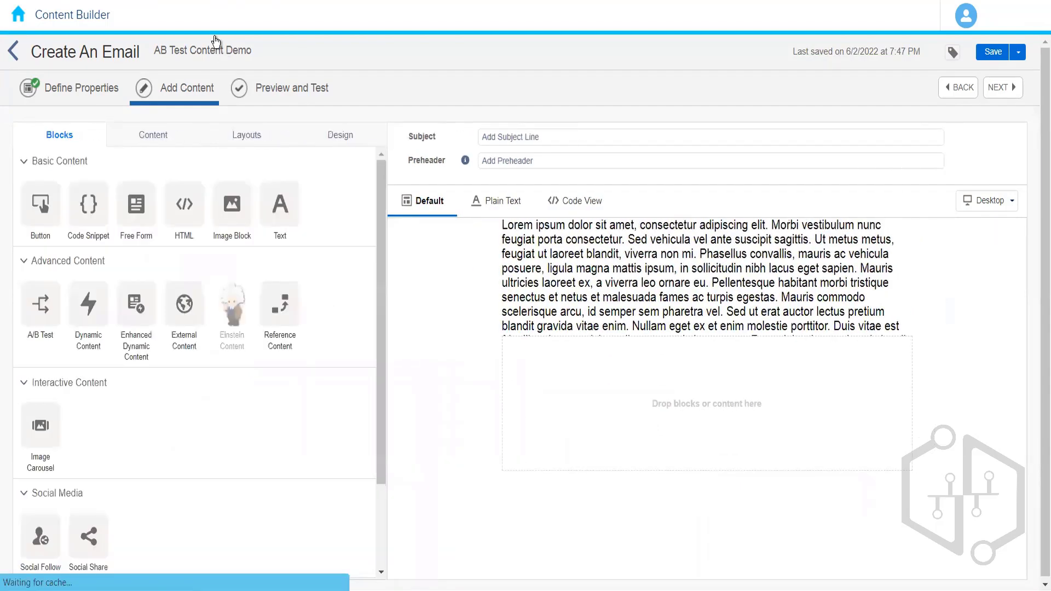
Step: Set the email's subject line to AB Test Content Demo
{"action": "left_click_drag", "start_coordinate": [253, 50], "coordinate": [155, 53]}
{"action": "key", "text": "ctrl+c"}
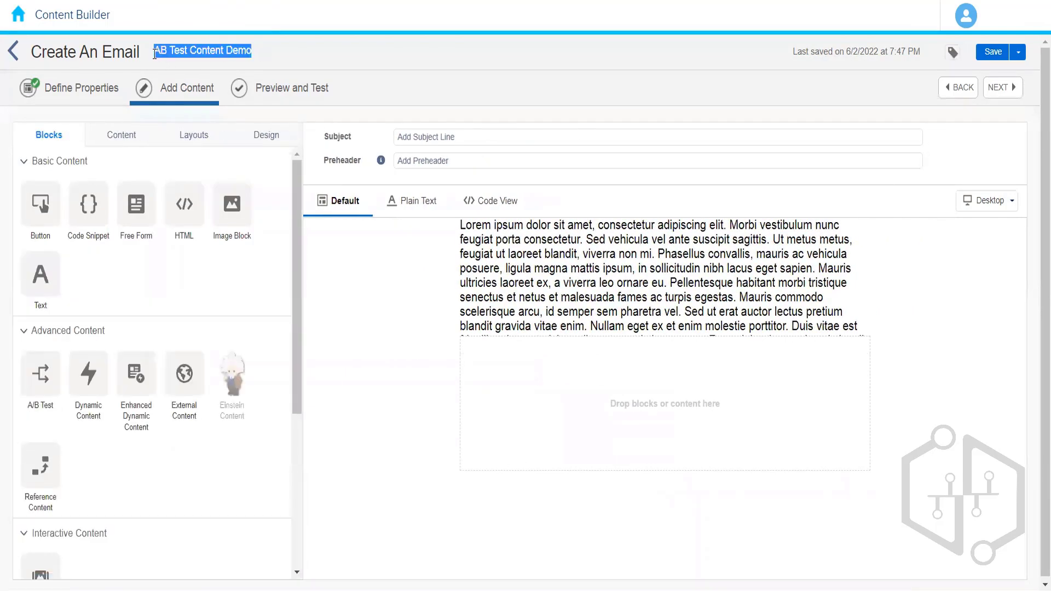
{"action": "left_click", "coordinate": [399, 140]}
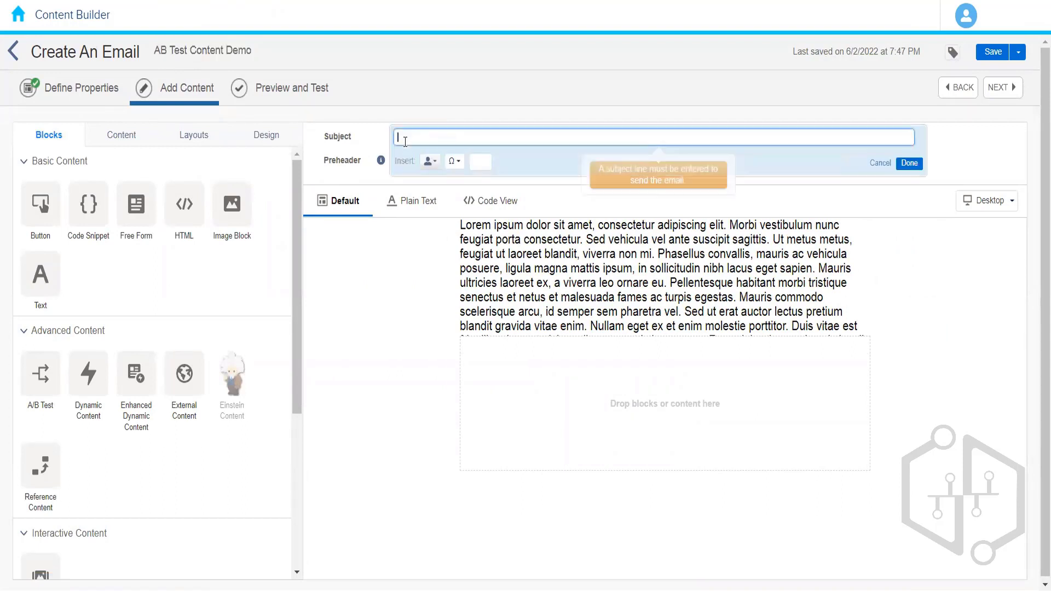
{"action": "key", "text": "ctrl+v"}
{"action": "left_click", "coordinate": [366, 337]}
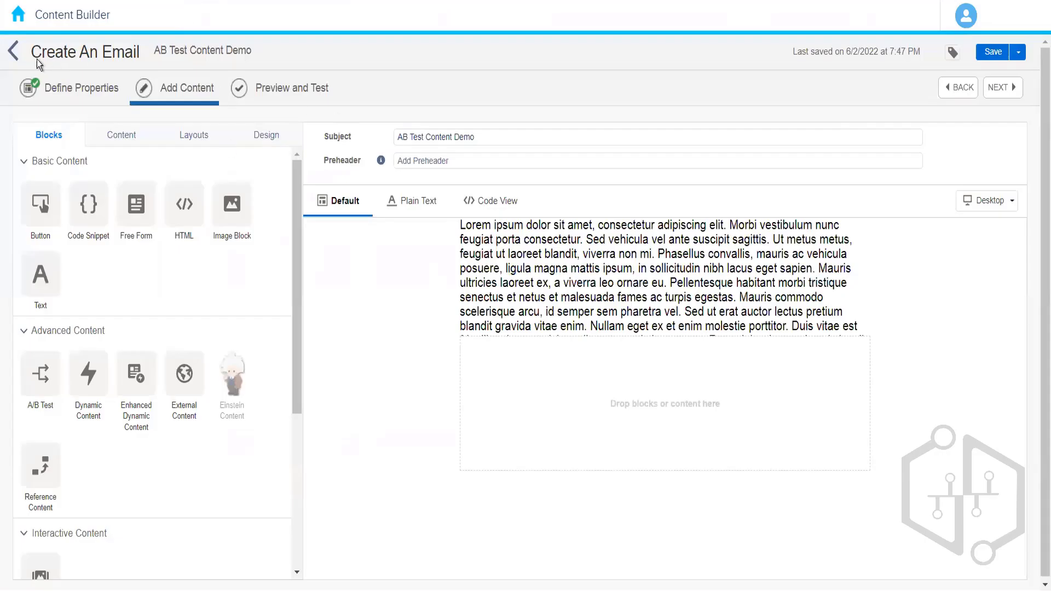
Step: Save the email and return to the 004_Rahul folder
{"action": "left_click", "coordinate": [990, 53]}
{"action": "left_click", "coordinate": [12, 55]}
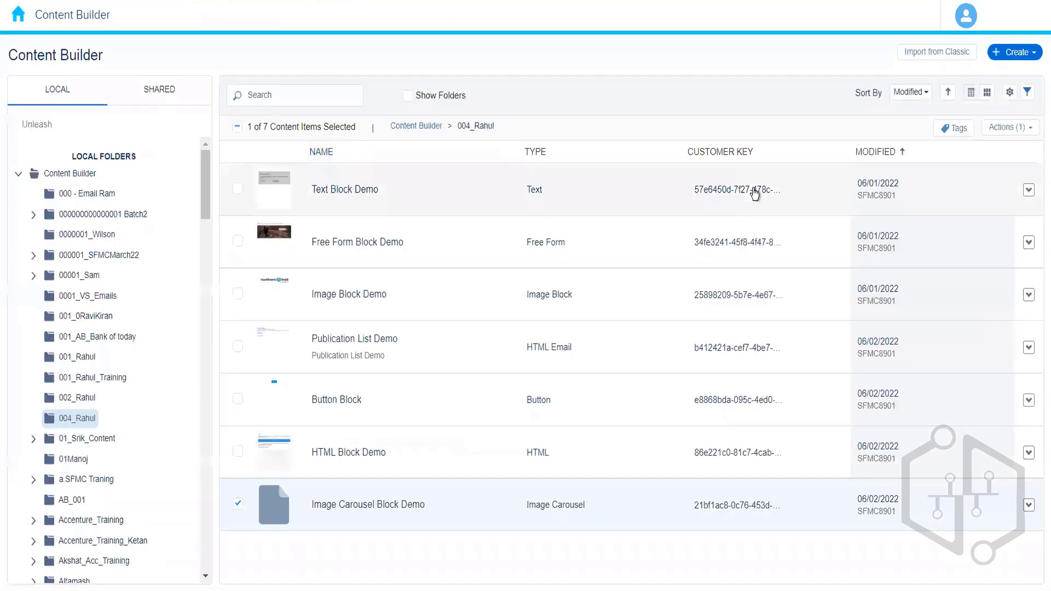
Step: Open the details of the AB Test Content Demo email in the folder
{"action": "left_click", "coordinate": [1023, 57]}
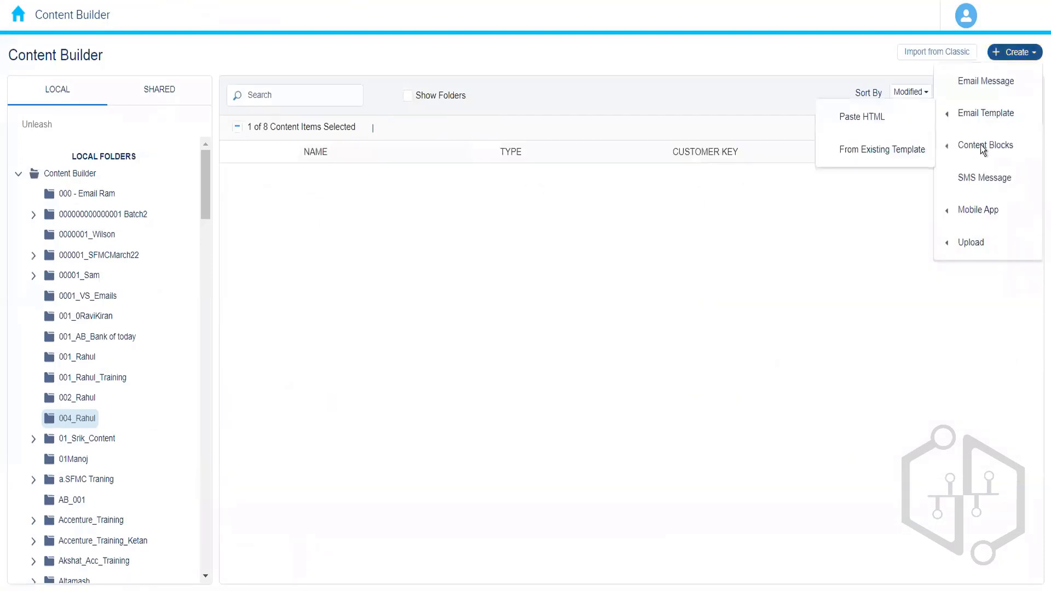
{"action": "mouse_move", "coordinate": [977, 146]}
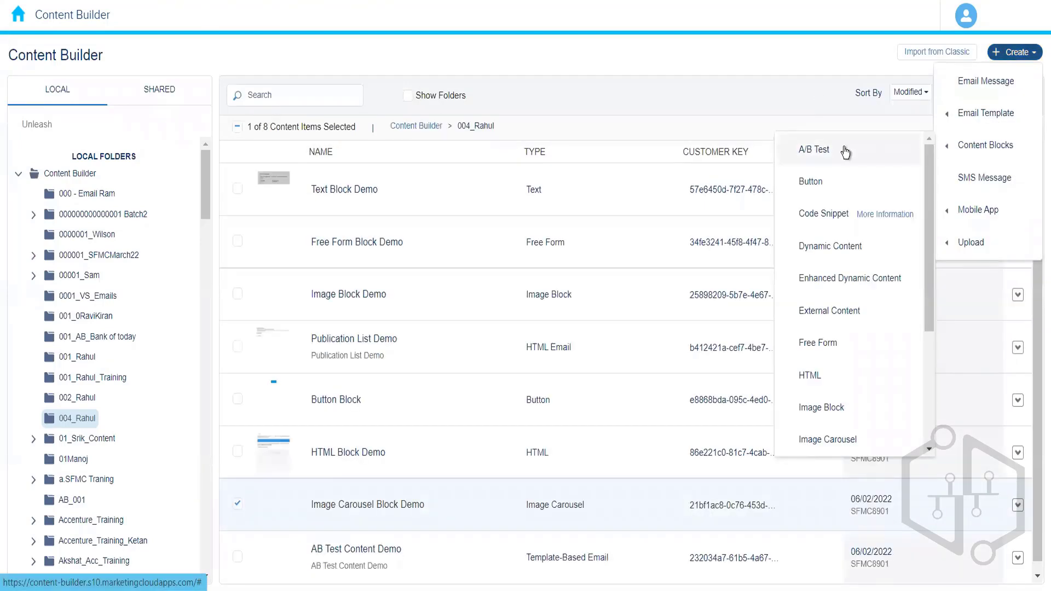
{"action": "left_click", "coordinate": [668, 100]}
{"action": "scroll", "coordinate": [1035, 266], "scroll_direction": "down", "scroll_amount": 1}
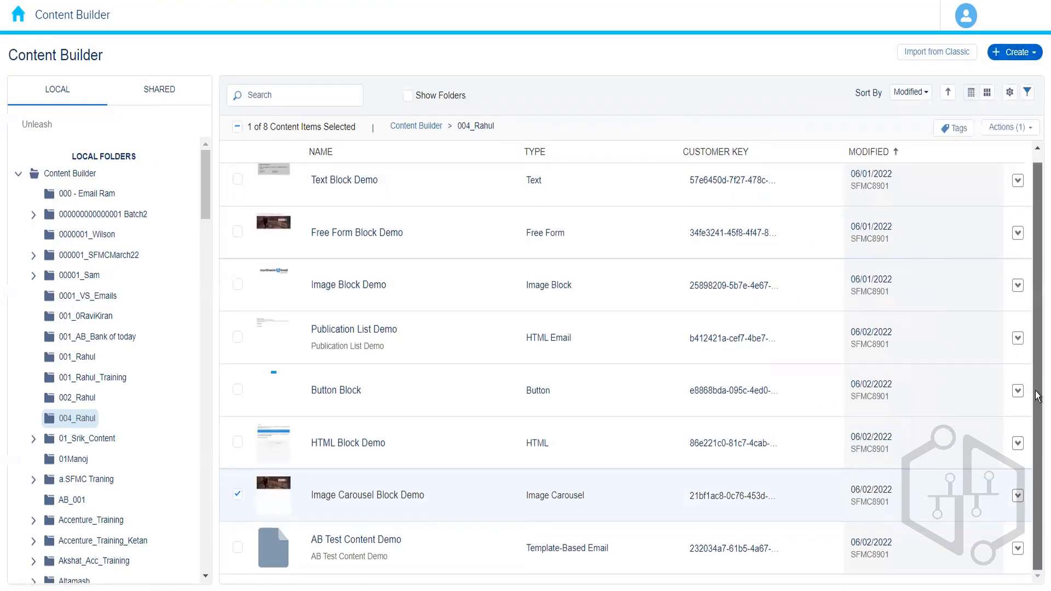
{"action": "left_click", "coordinate": [622, 555]}
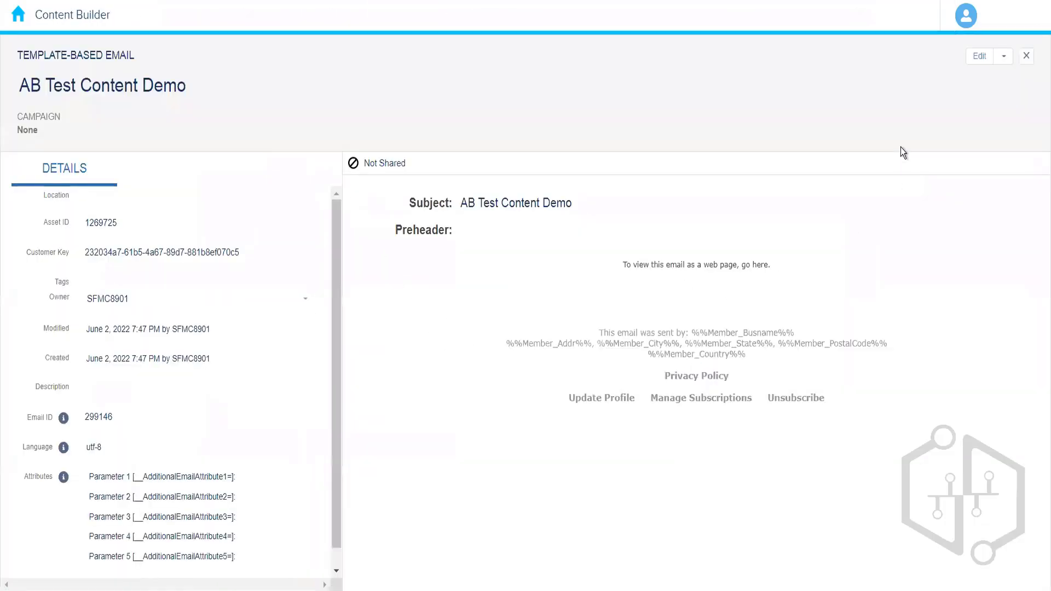
Step: Open the AB Test Content Demo email's content for editing and add an A/B Test block below the text block
{"action": "left_click", "coordinate": [979, 57]}
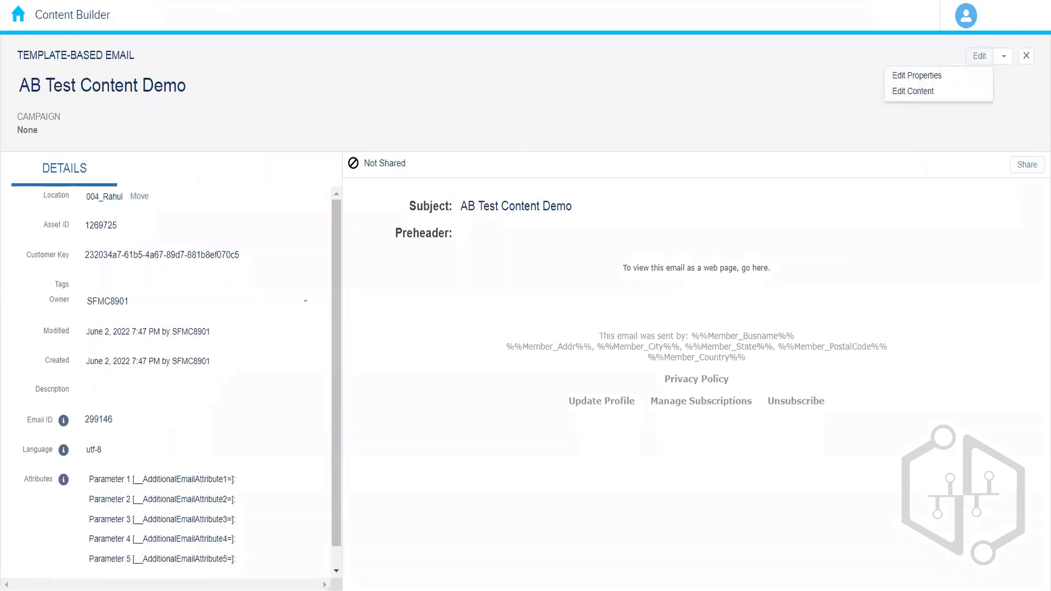
{"action": "left_click", "coordinate": [907, 97]}
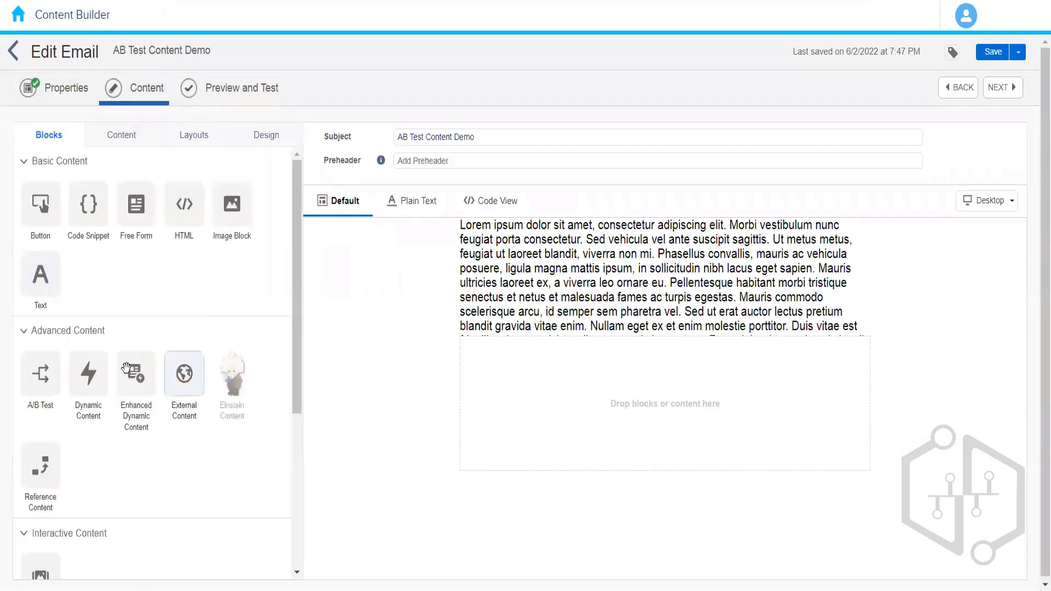
{"action": "left_click_drag", "start_coordinate": [42, 371], "coordinate": [533, 366]}
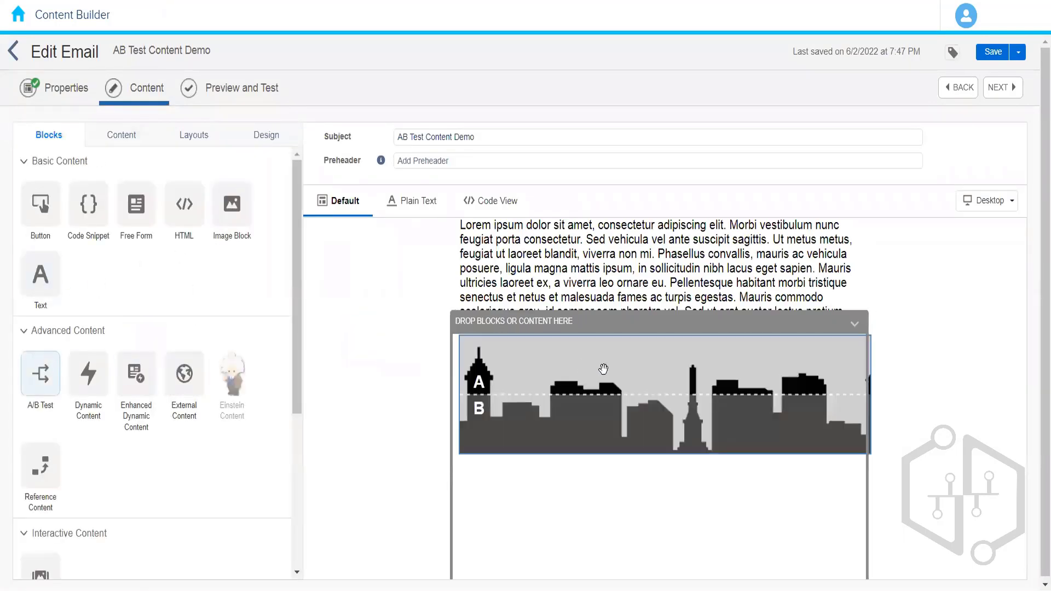
{"action": "left_click", "coordinate": [592, 431]}
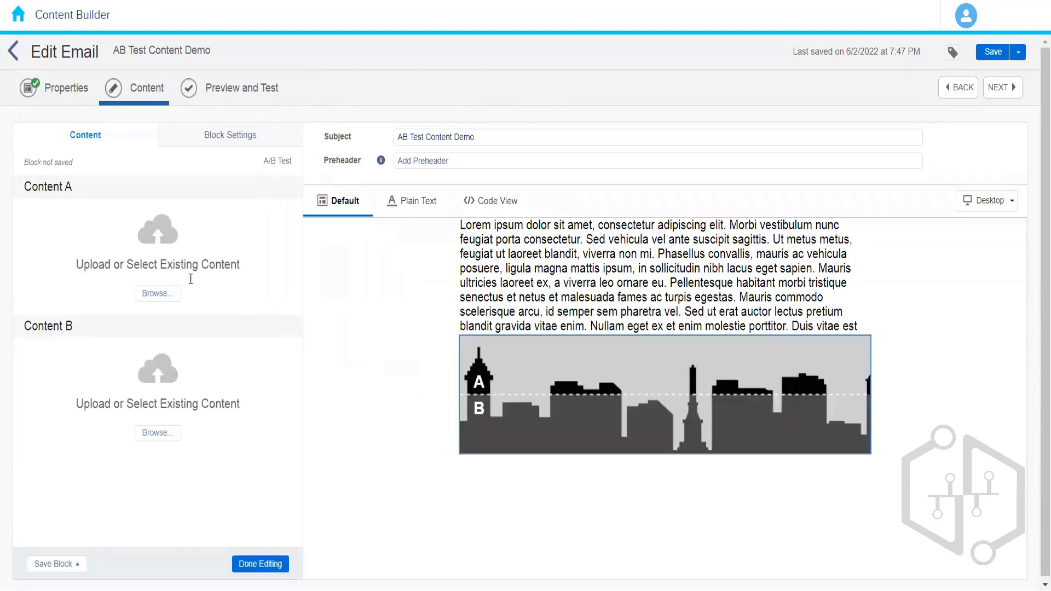
Step: Set the A/B Test block's Content A to Text Block Demo from the 004_Rahul folder
{"action": "left_click", "coordinate": [162, 299]}
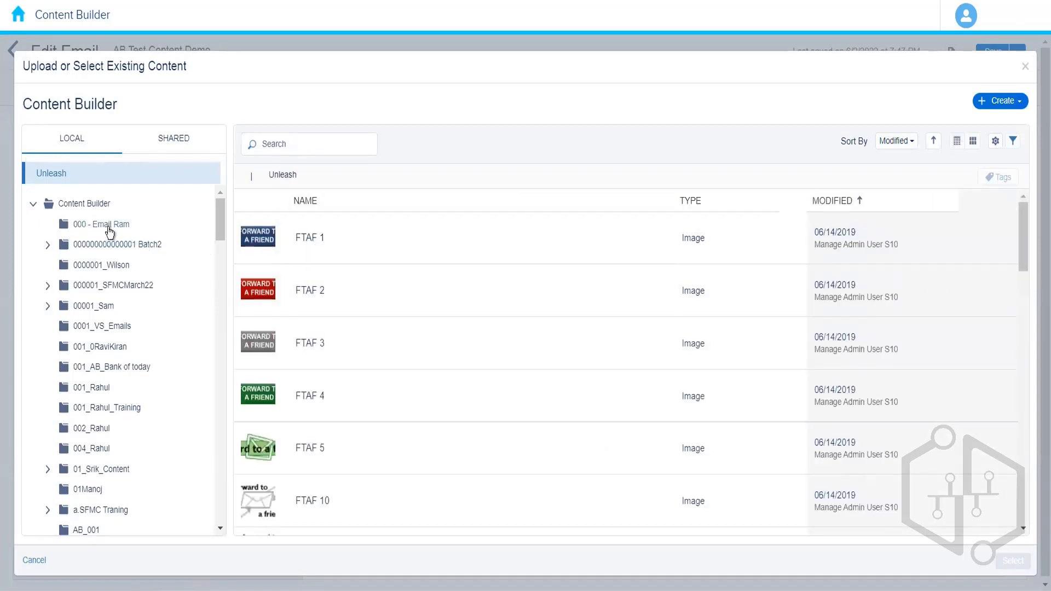
{"action": "left_click", "coordinate": [87, 448]}
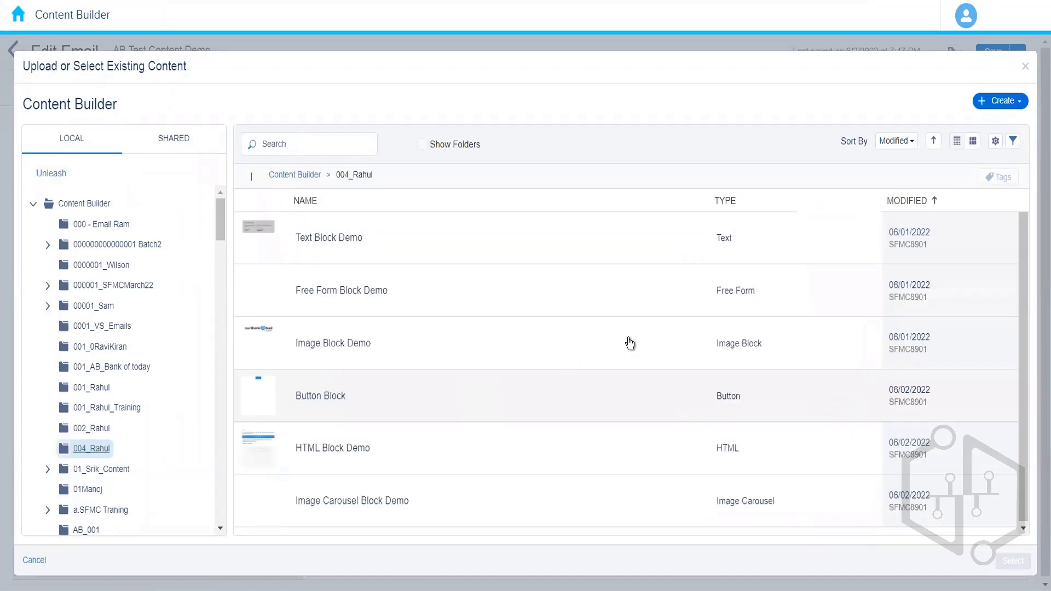
{"action": "left_click", "coordinate": [603, 244]}
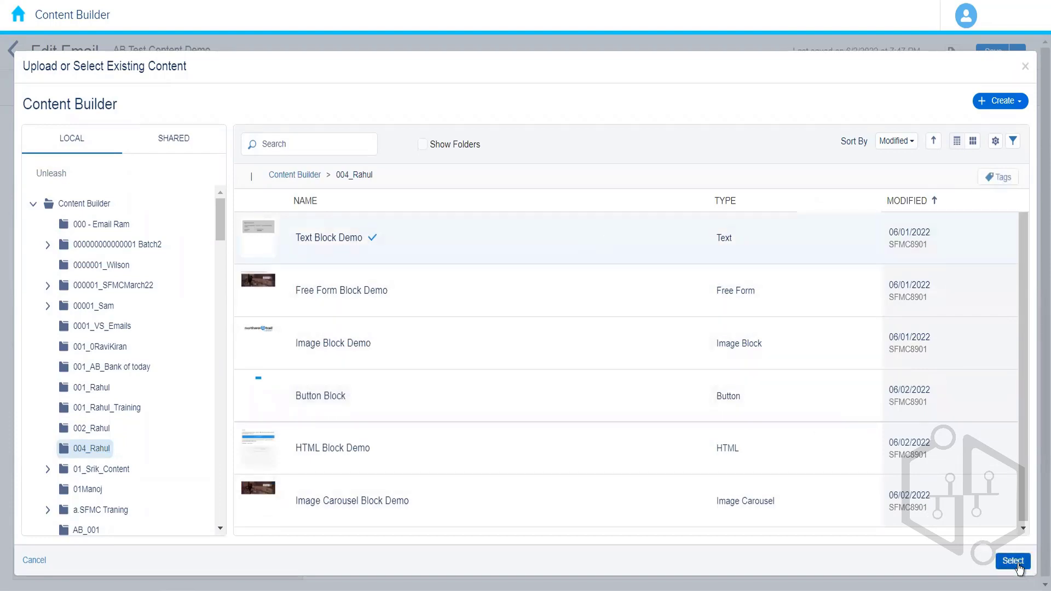
{"action": "left_click", "coordinate": [1012, 561]}
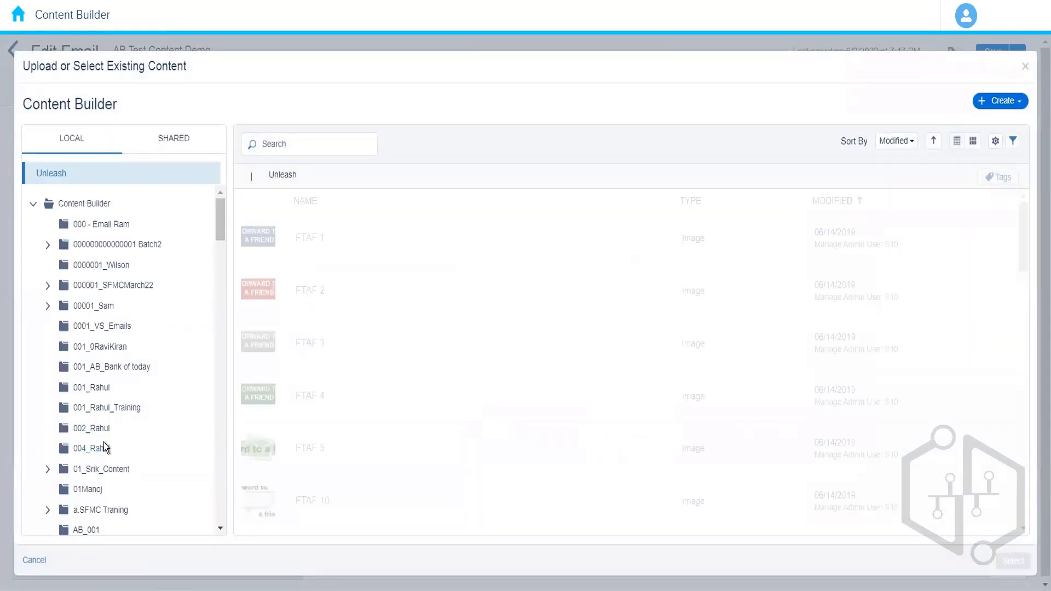
Step: Set the A/B Test block's Content B to HTML Block Demo from the 004_Rahul folder
{"action": "left_click", "coordinate": [99, 448]}
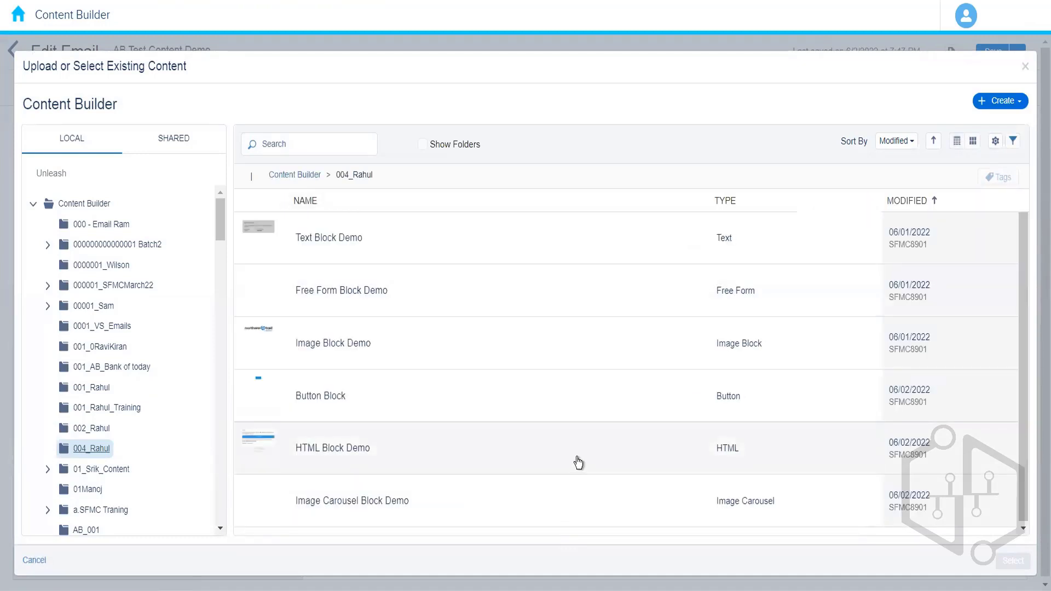
{"action": "left_click", "coordinate": [578, 462]}
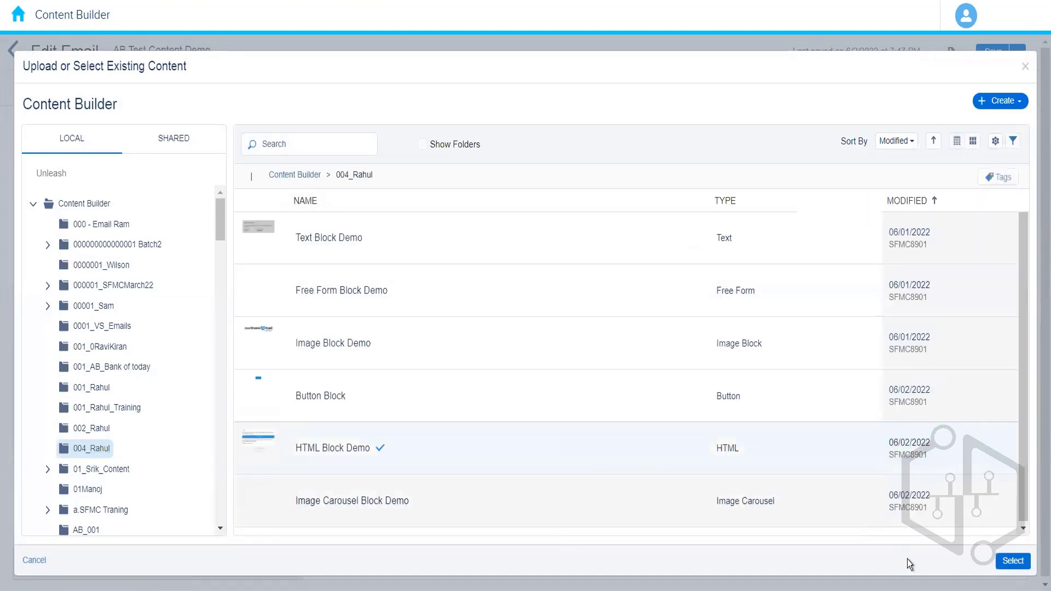
{"action": "left_click", "coordinate": [1012, 562]}
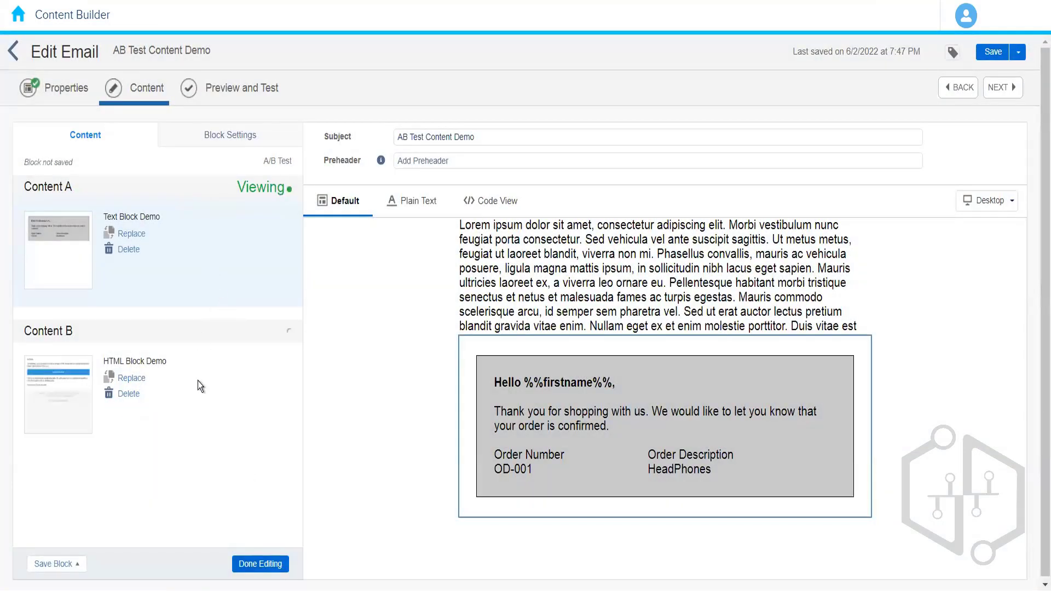
Step: Preview Content B and Content A in the email, then finish editing the A/B Test block
{"action": "left_click", "coordinate": [197, 381]}
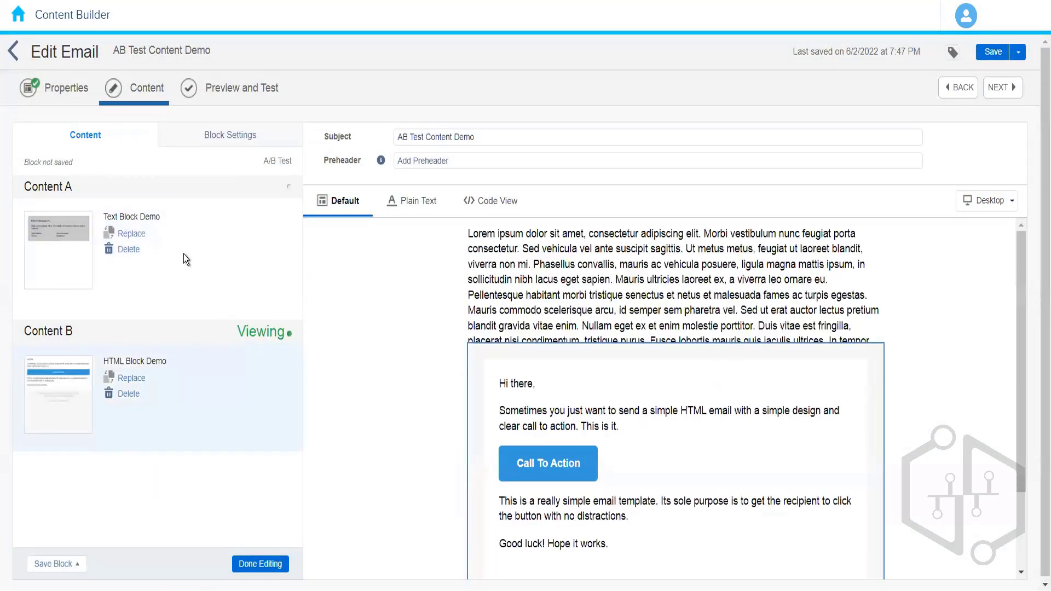
{"action": "left_click", "coordinate": [182, 254]}
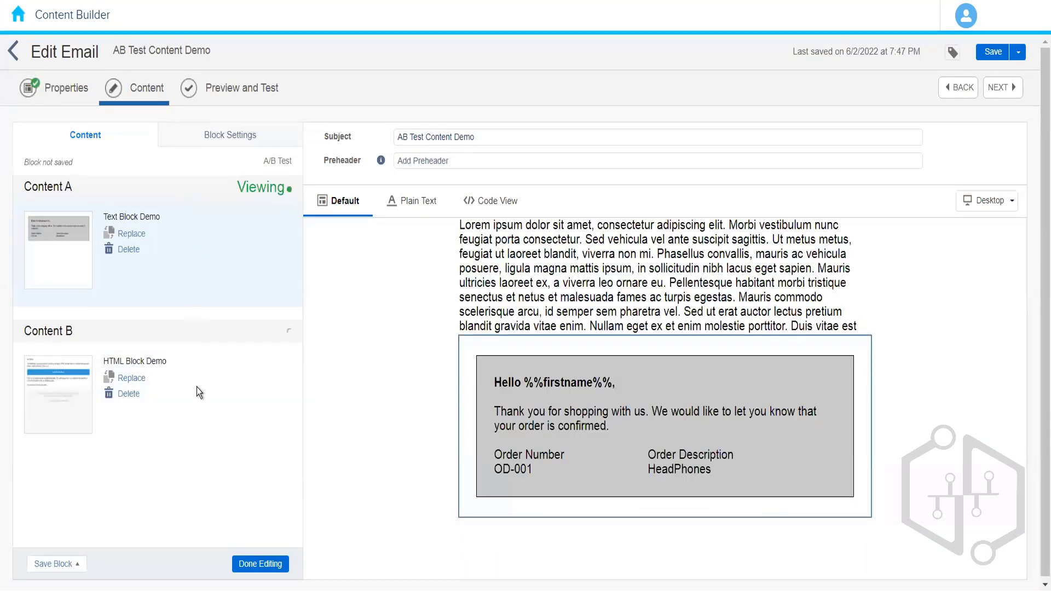
{"action": "left_click", "coordinate": [219, 427]}
{"action": "left_click", "coordinate": [259, 564]}
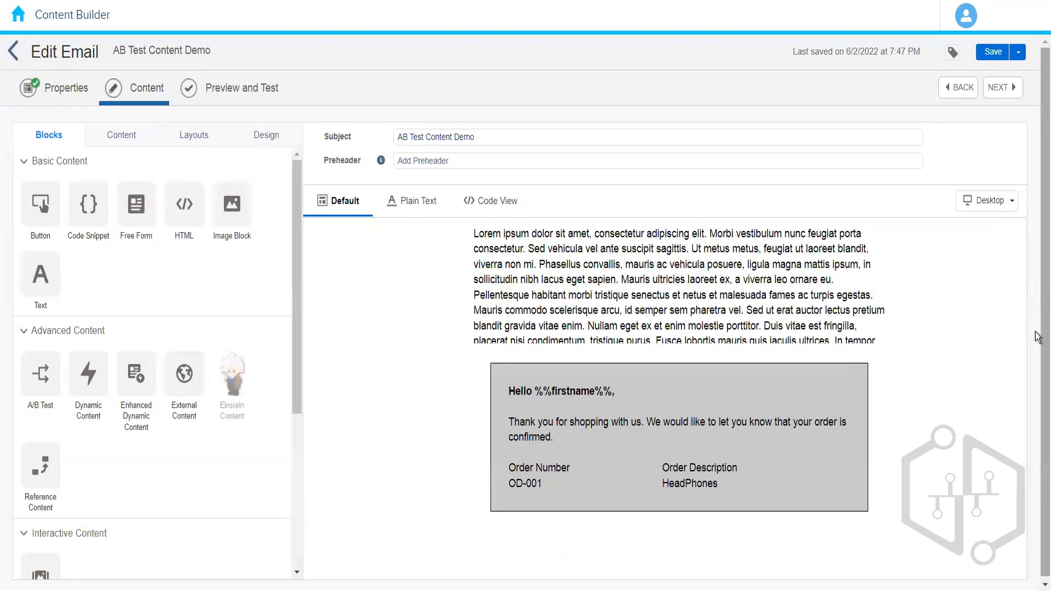
Step: Save the AB Test Content Demo email
{"action": "scroll", "coordinate": [1037, 330], "scroll_direction": "down", "scroll_amount": 1}
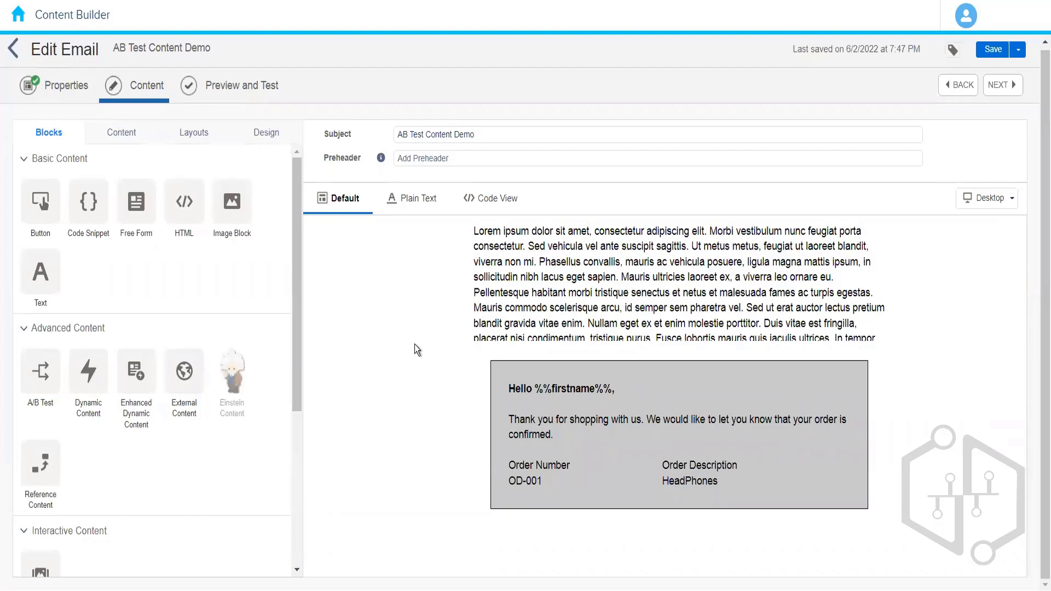
{"action": "left_click", "coordinate": [992, 51]}
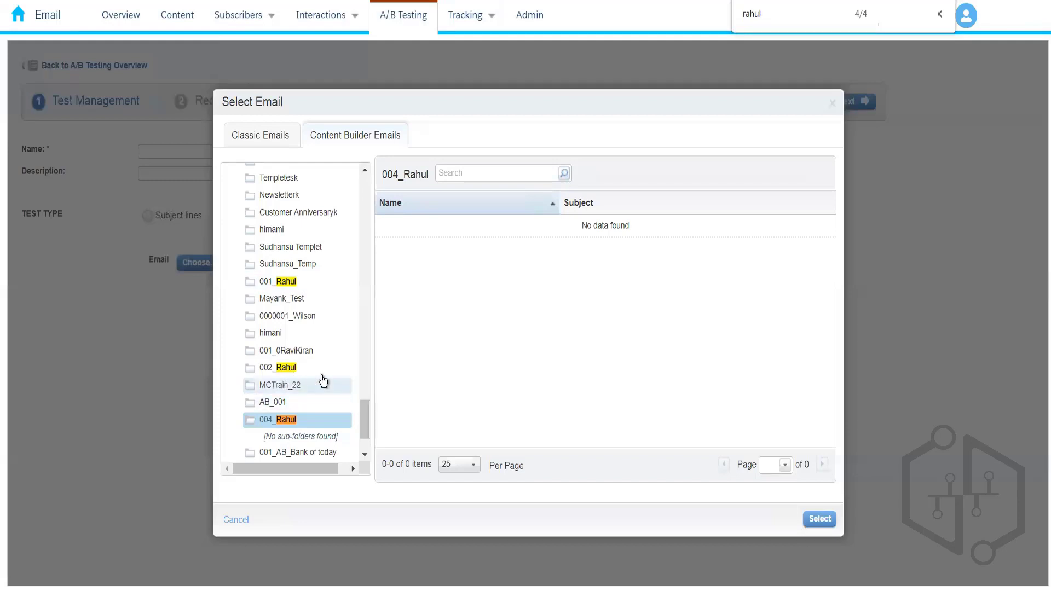
Step: In A/B Testing, choose the AB Test Content Demo email from the 004_Rahul Content Builder folder for the test
{"action": "left_click", "coordinate": [299, 386]}
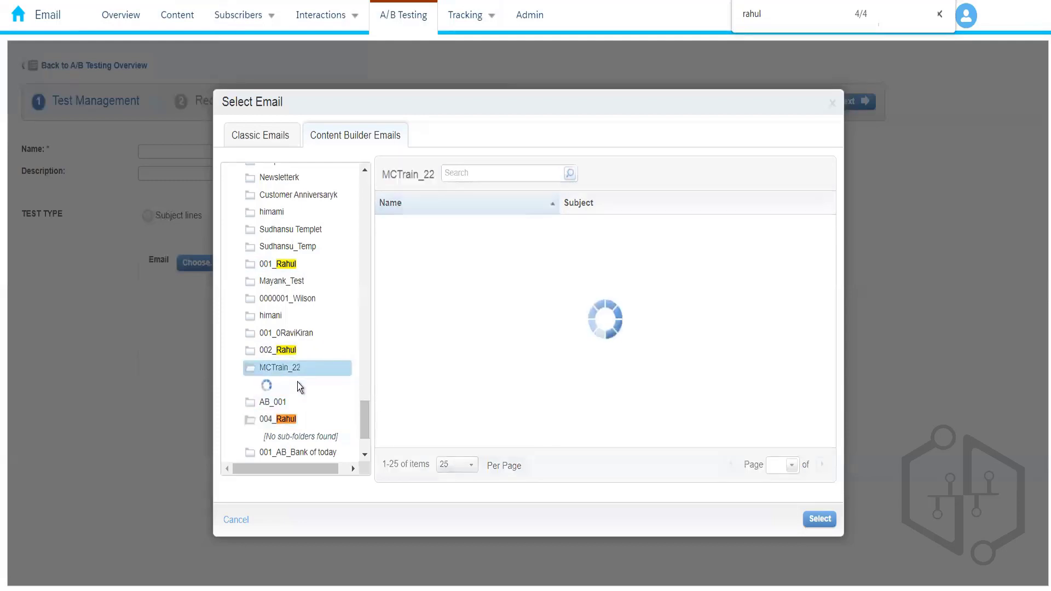
{"action": "left_click", "coordinate": [280, 420]}
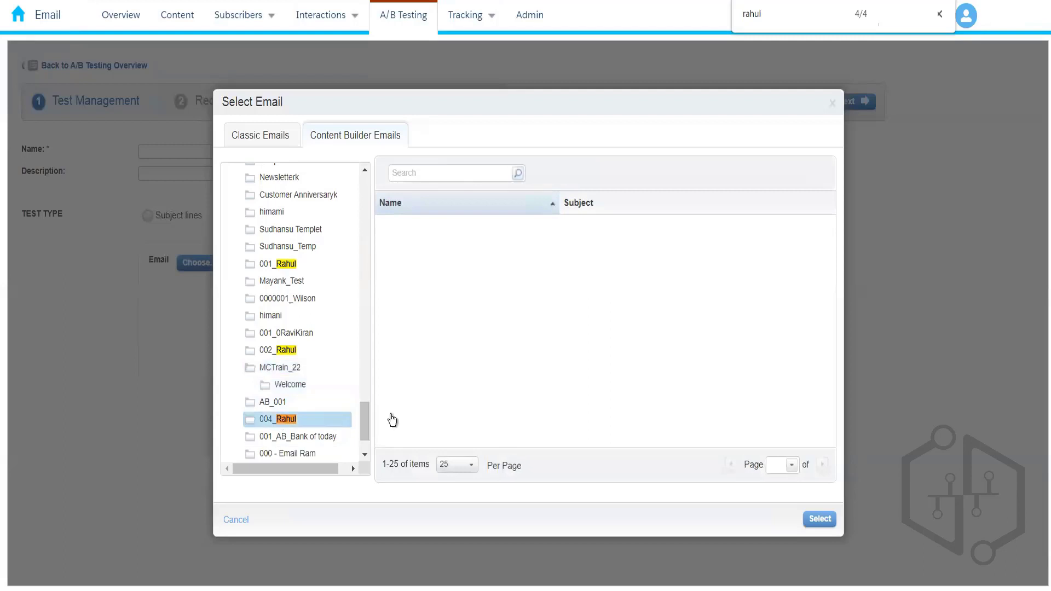
{"action": "left_click", "coordinate": [309, 442]}
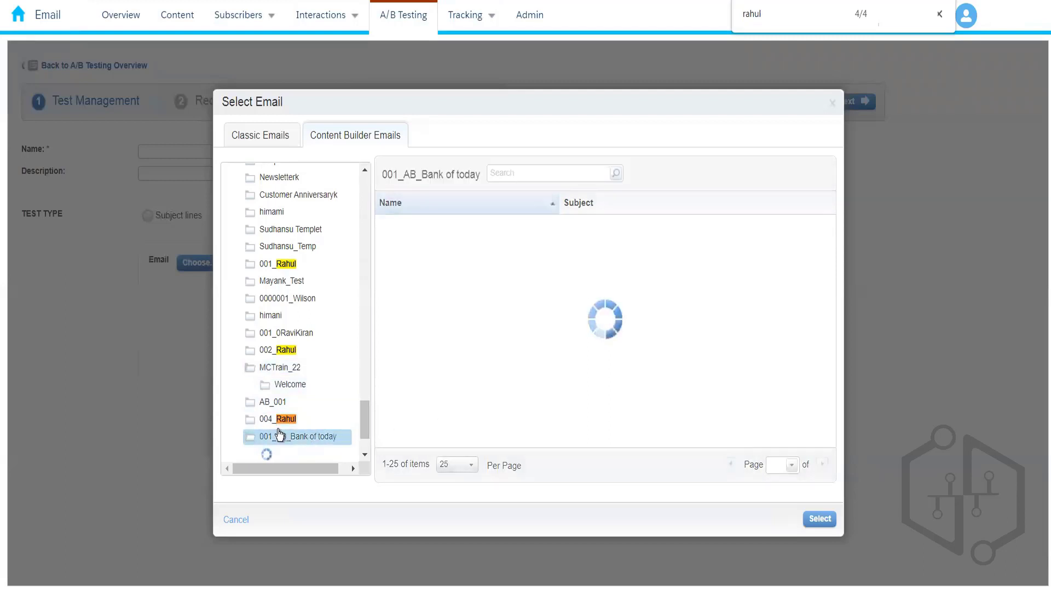
{"action": "left_click", "coordinate": [272, 421]}
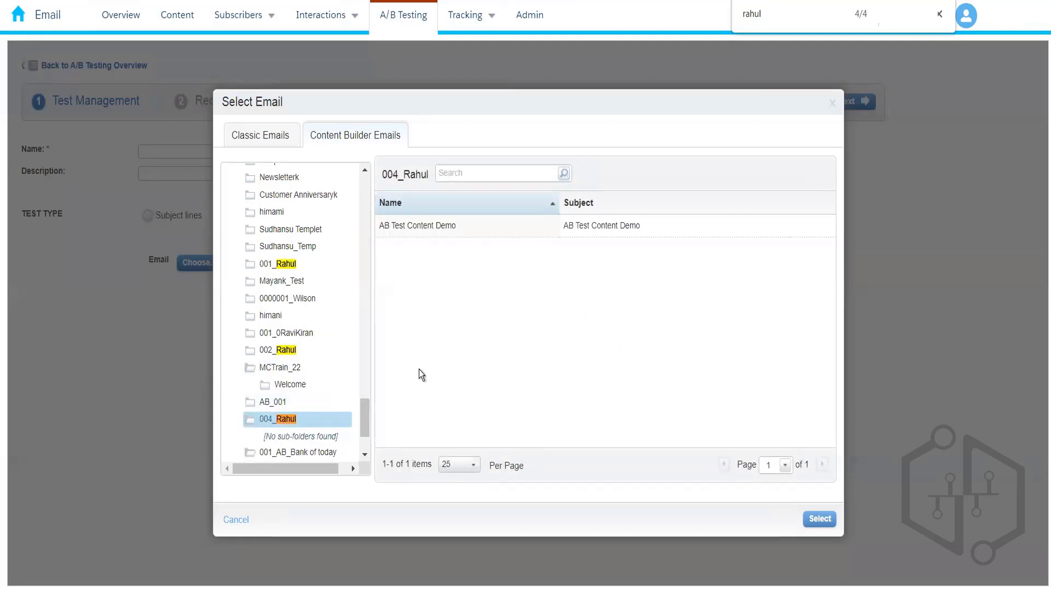
{"action": "left_click", "coordinate": [510, 235]}
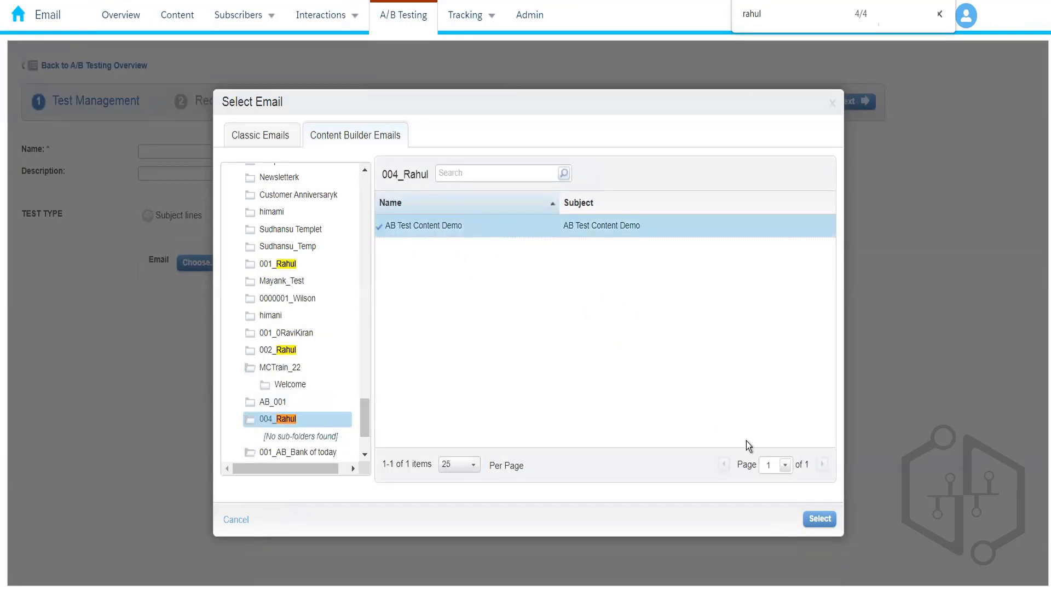
{"action": "left_click", "coordinate": [812, 526]}
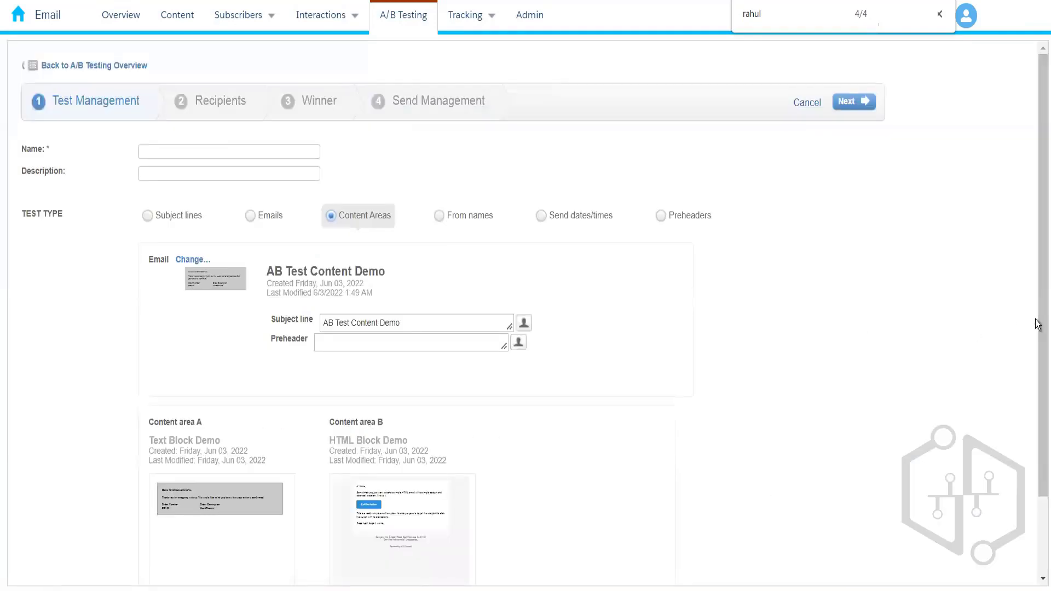
Step: Review the selected email's subject line and its content areas A and B
{"action": "scroll", "coordinate": [1038, 324], "scroll_direction": "down", "scroll_amount": 2}
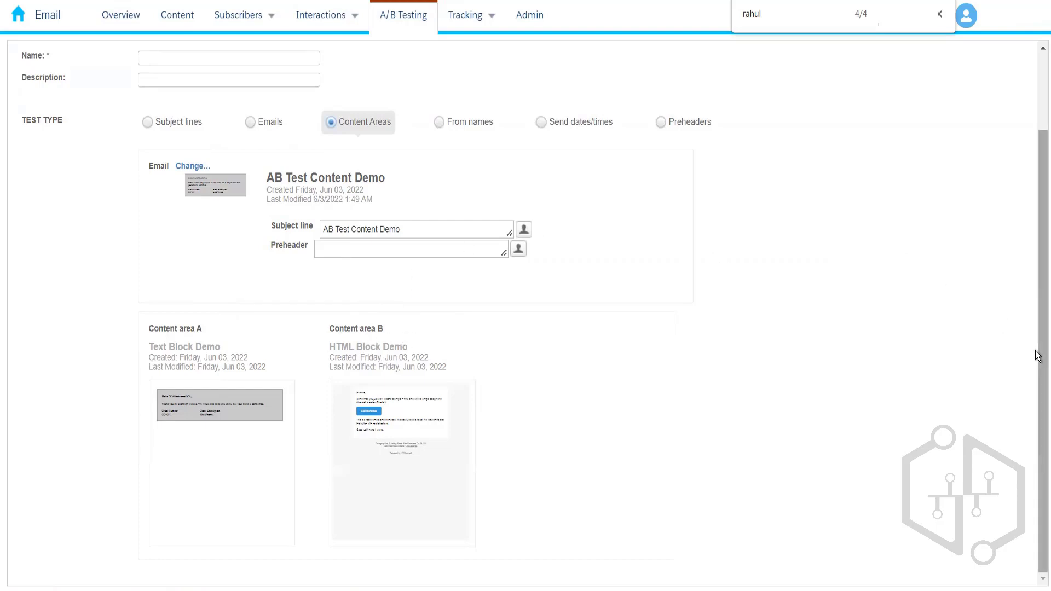
{"action": "scroll", "coordinate": [1036, 278], "scroll_direction": "up", "scroll_amount": 2}
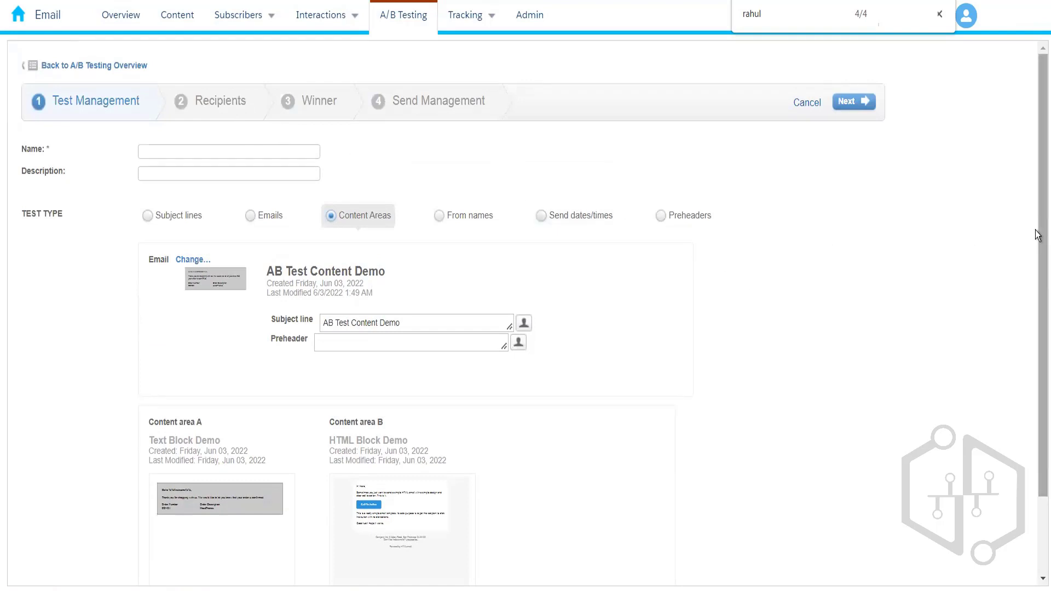
{"action": "left_click_drag", "start_coordinate": [1037, 233], "coordinate": [1038, 352]}
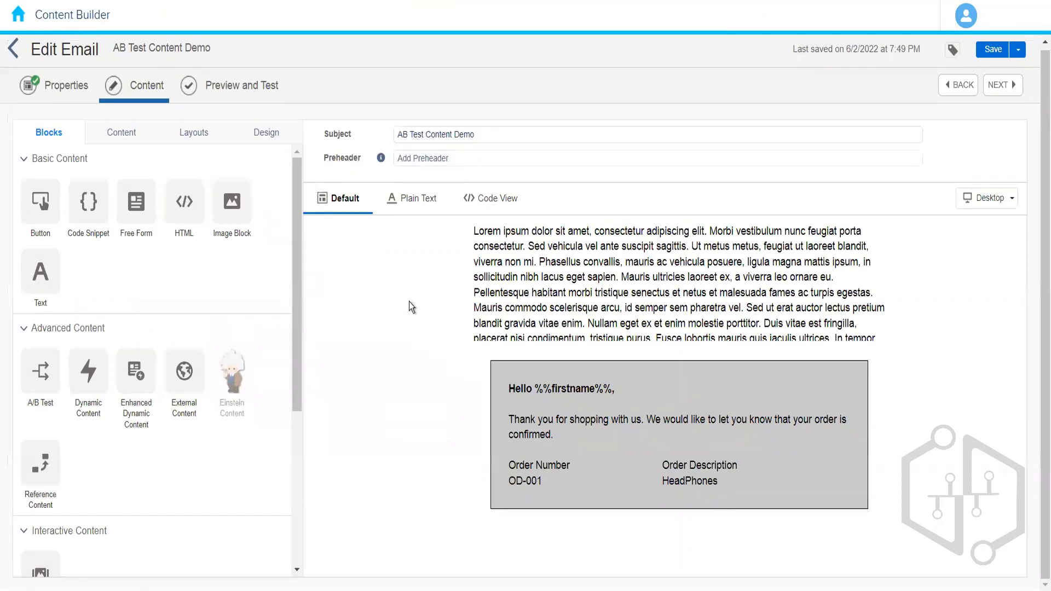
Step: Leave the email editor and return to the 004_Rahul folder
{"action": "left_click", "coordinate": [13, 55]}
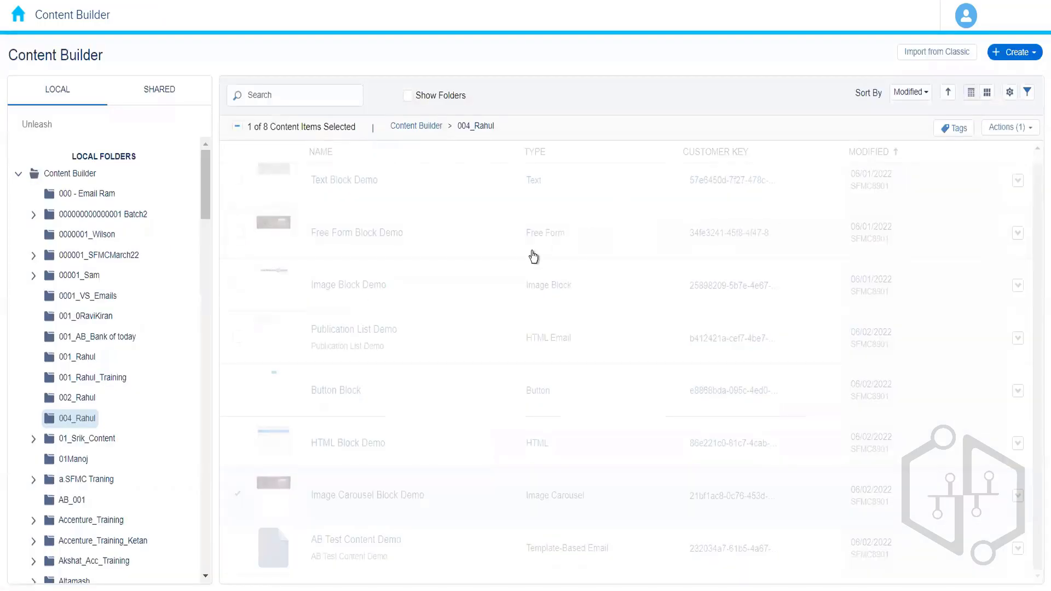